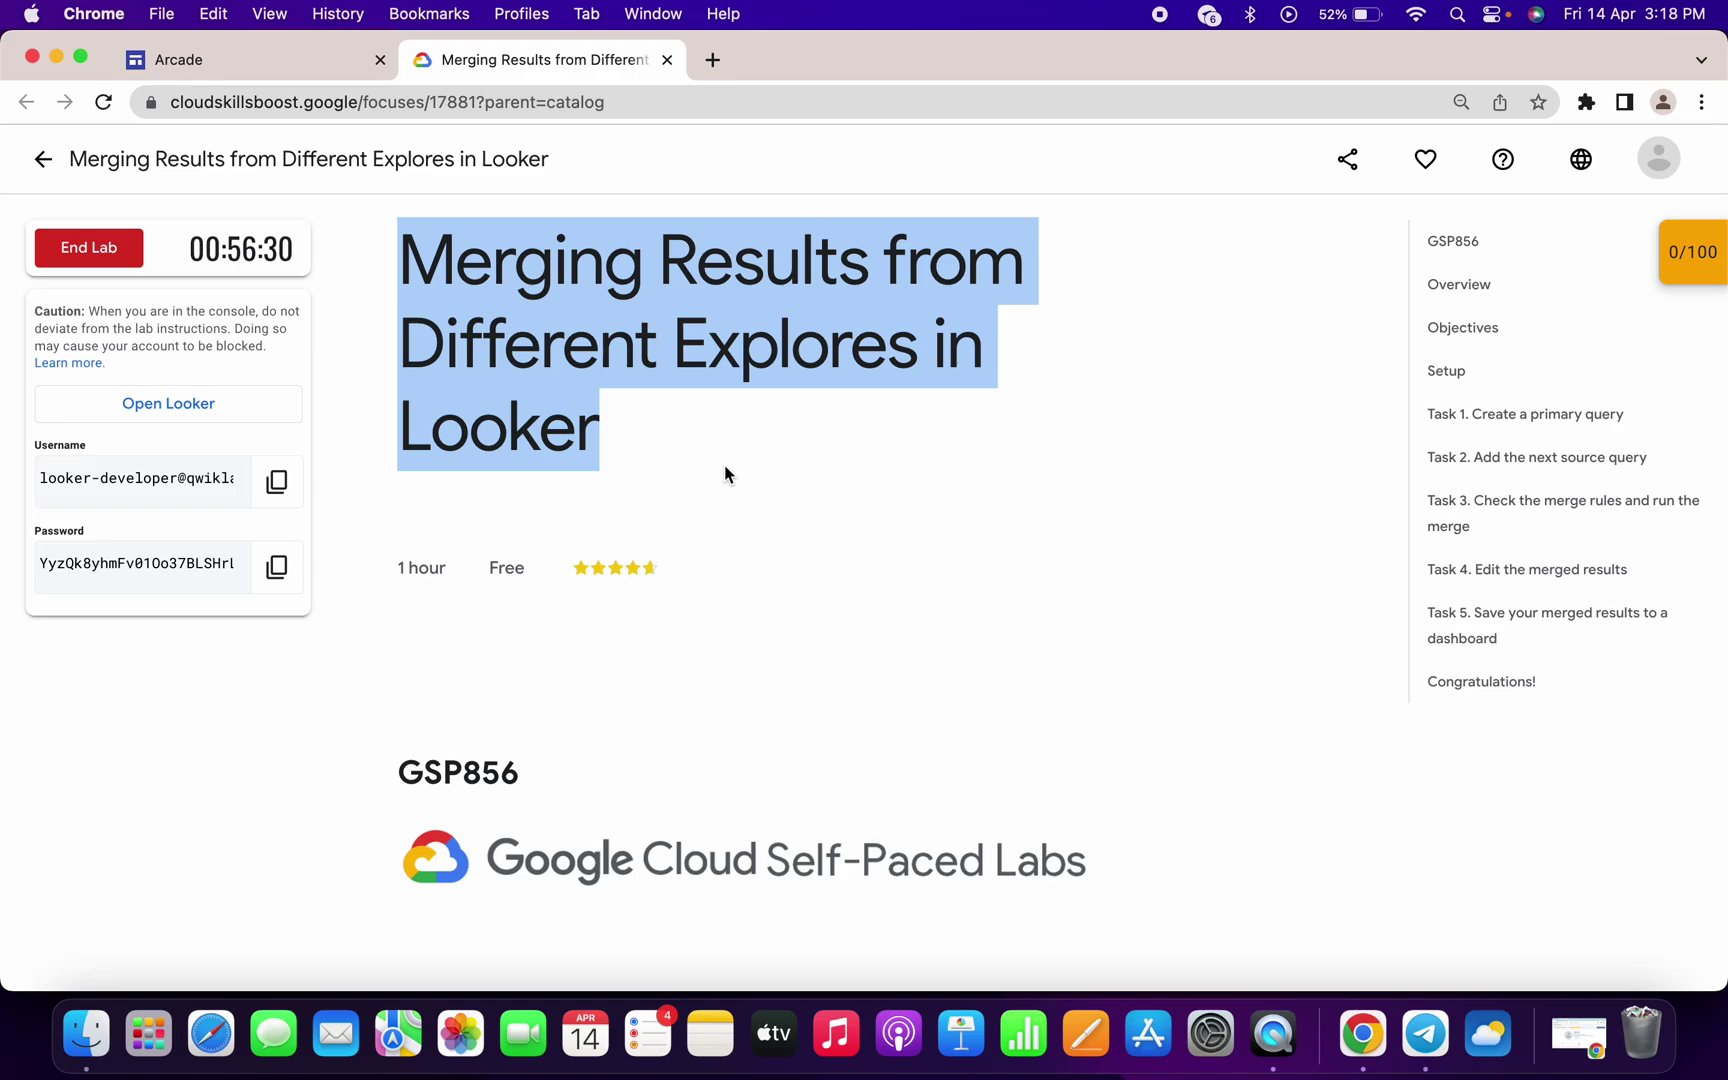
- Switch to Looker and open the Flights Explore under FAA
key(ctrl+Right)
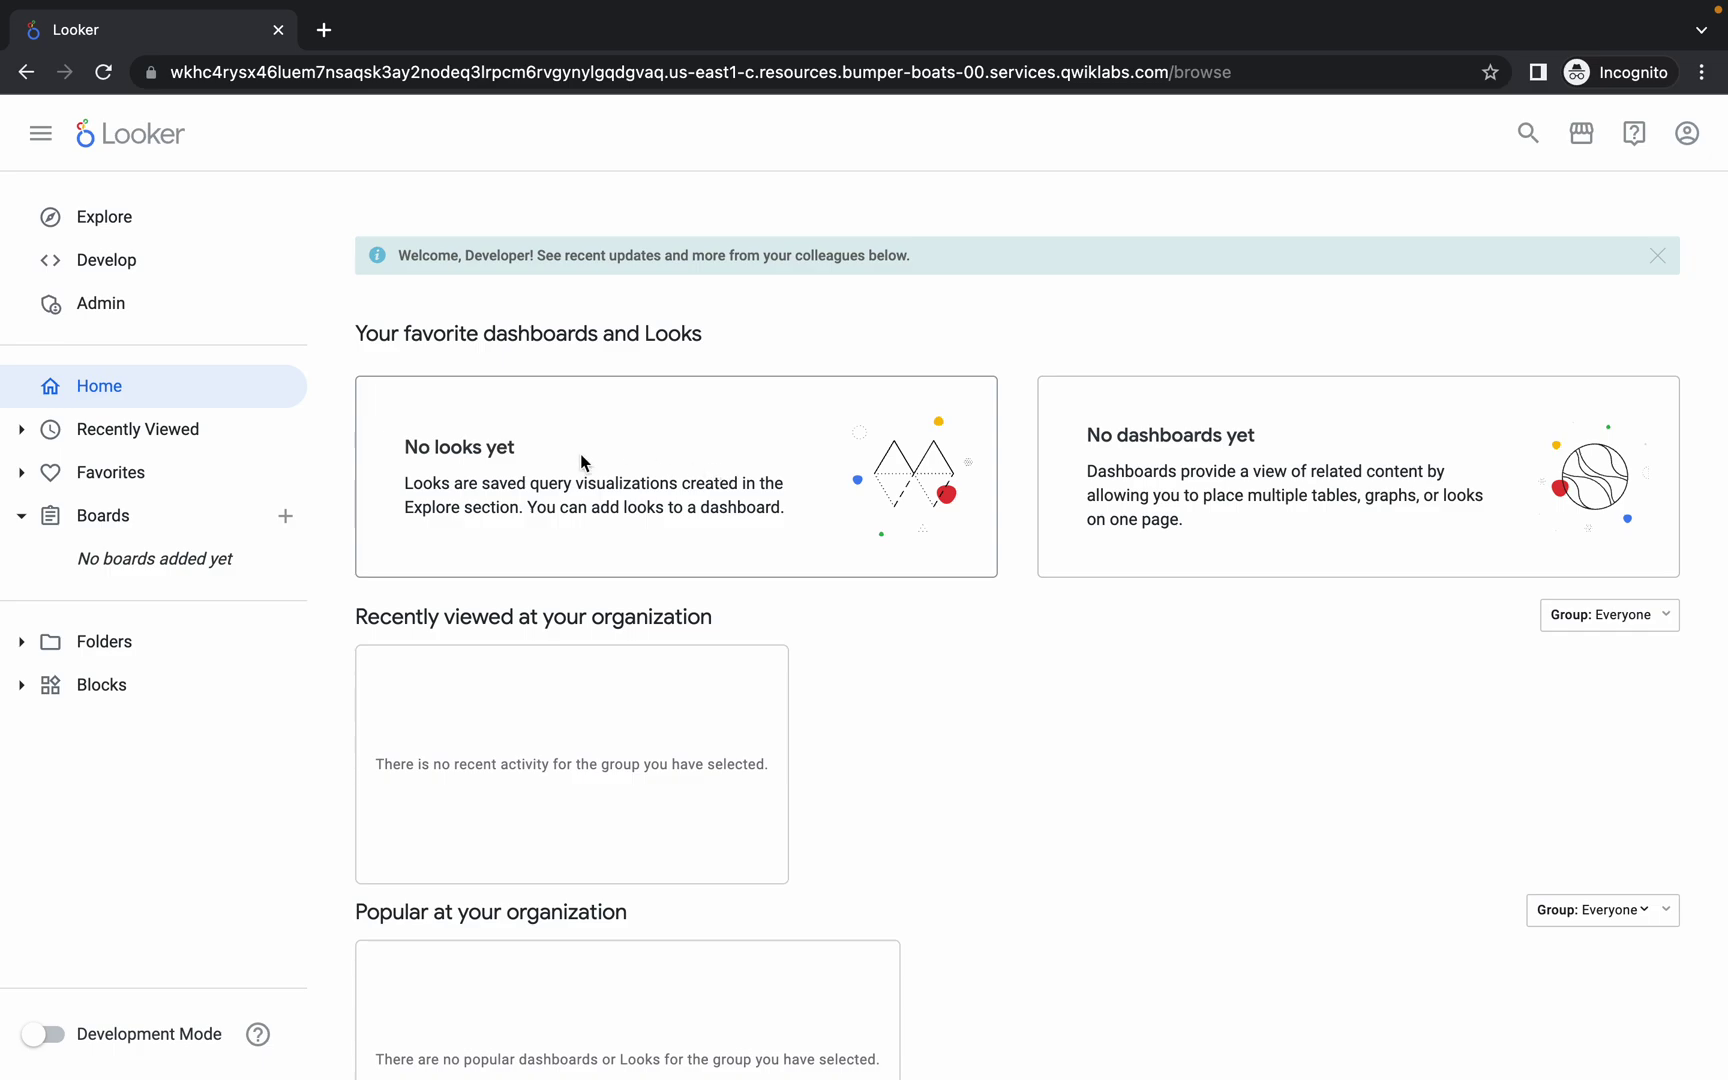
click(107, 222)
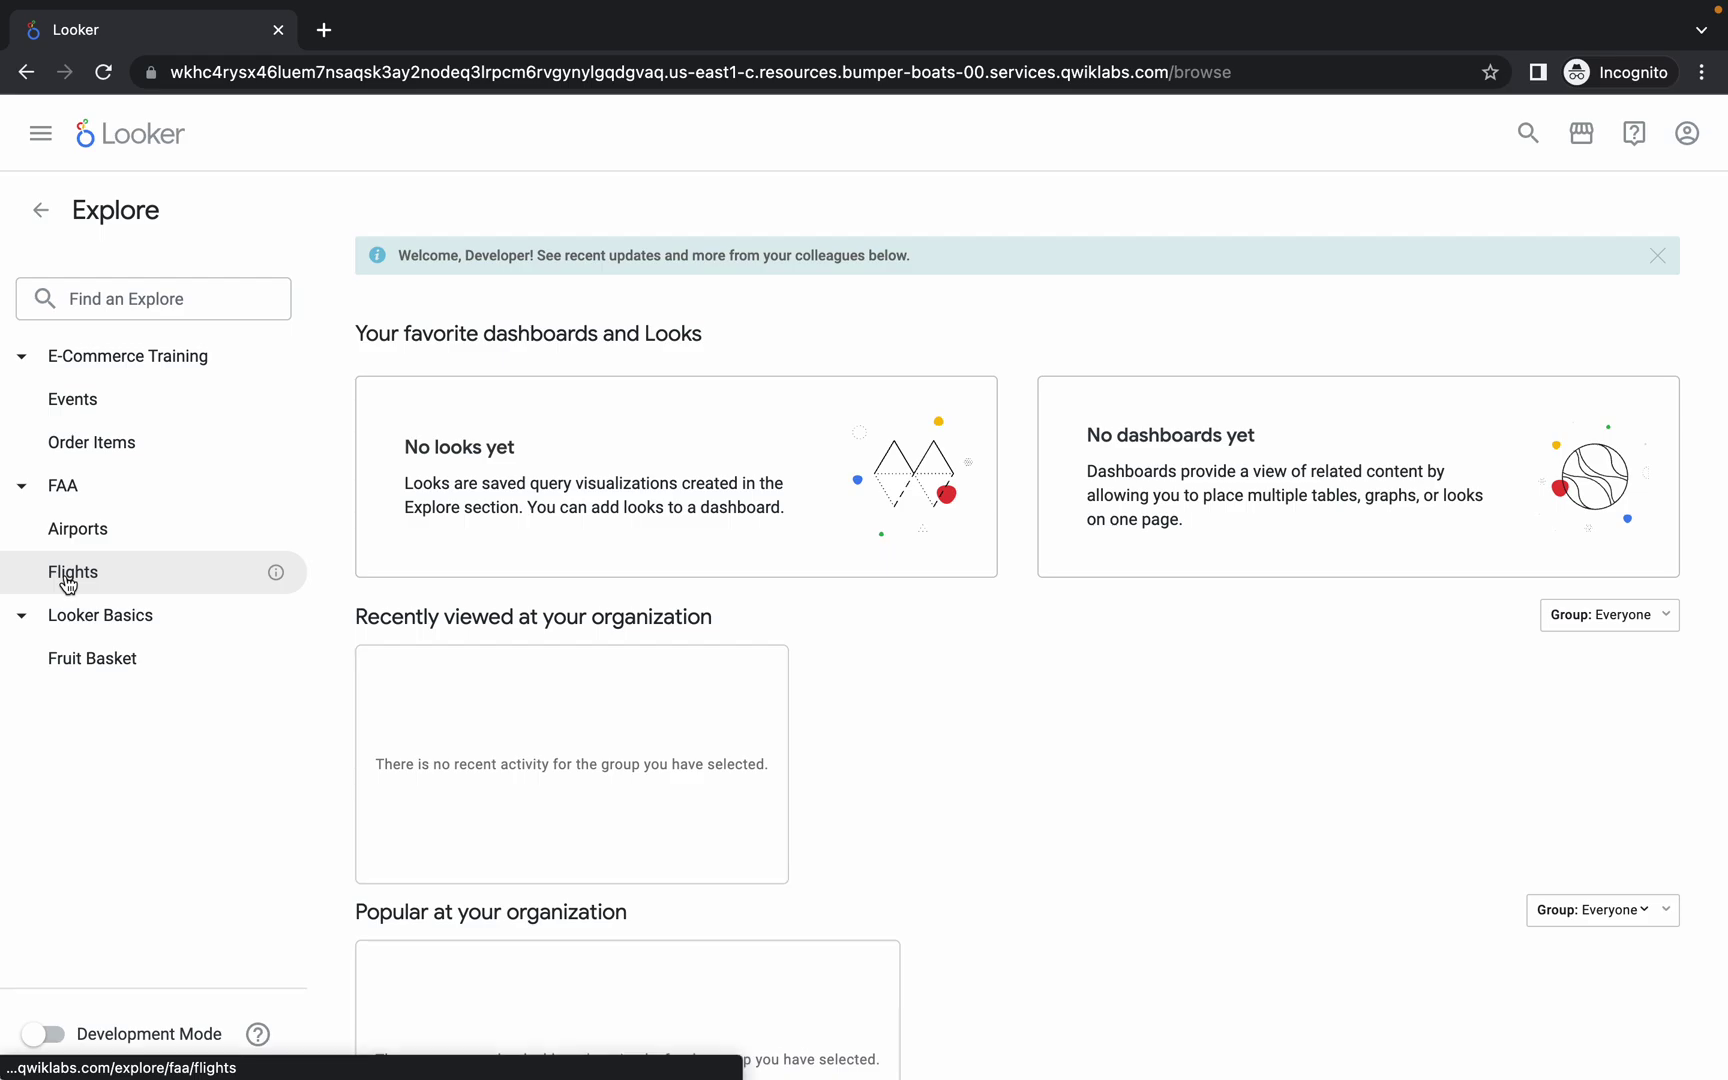
click(112, 583)
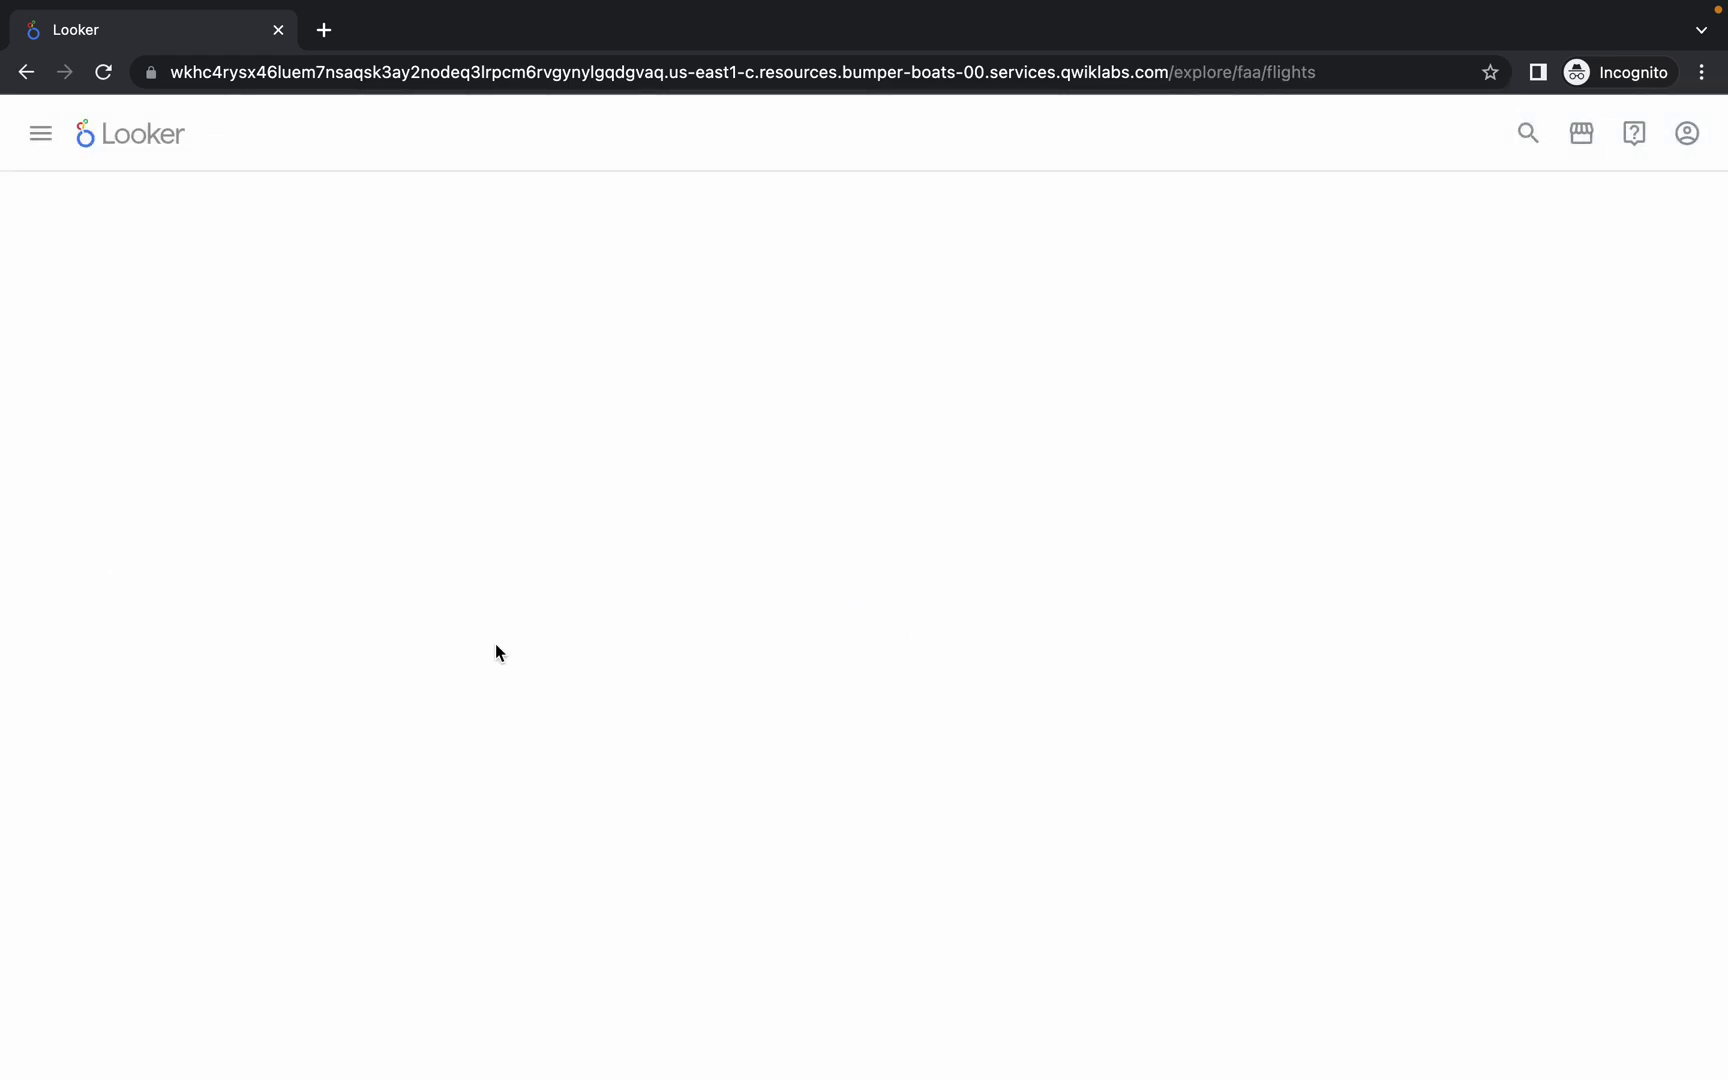
- Consult Task 1 of the lab instructions and add the Aircraft Origin City dimension to the Flights query in Looker
key(ctrl+Left)
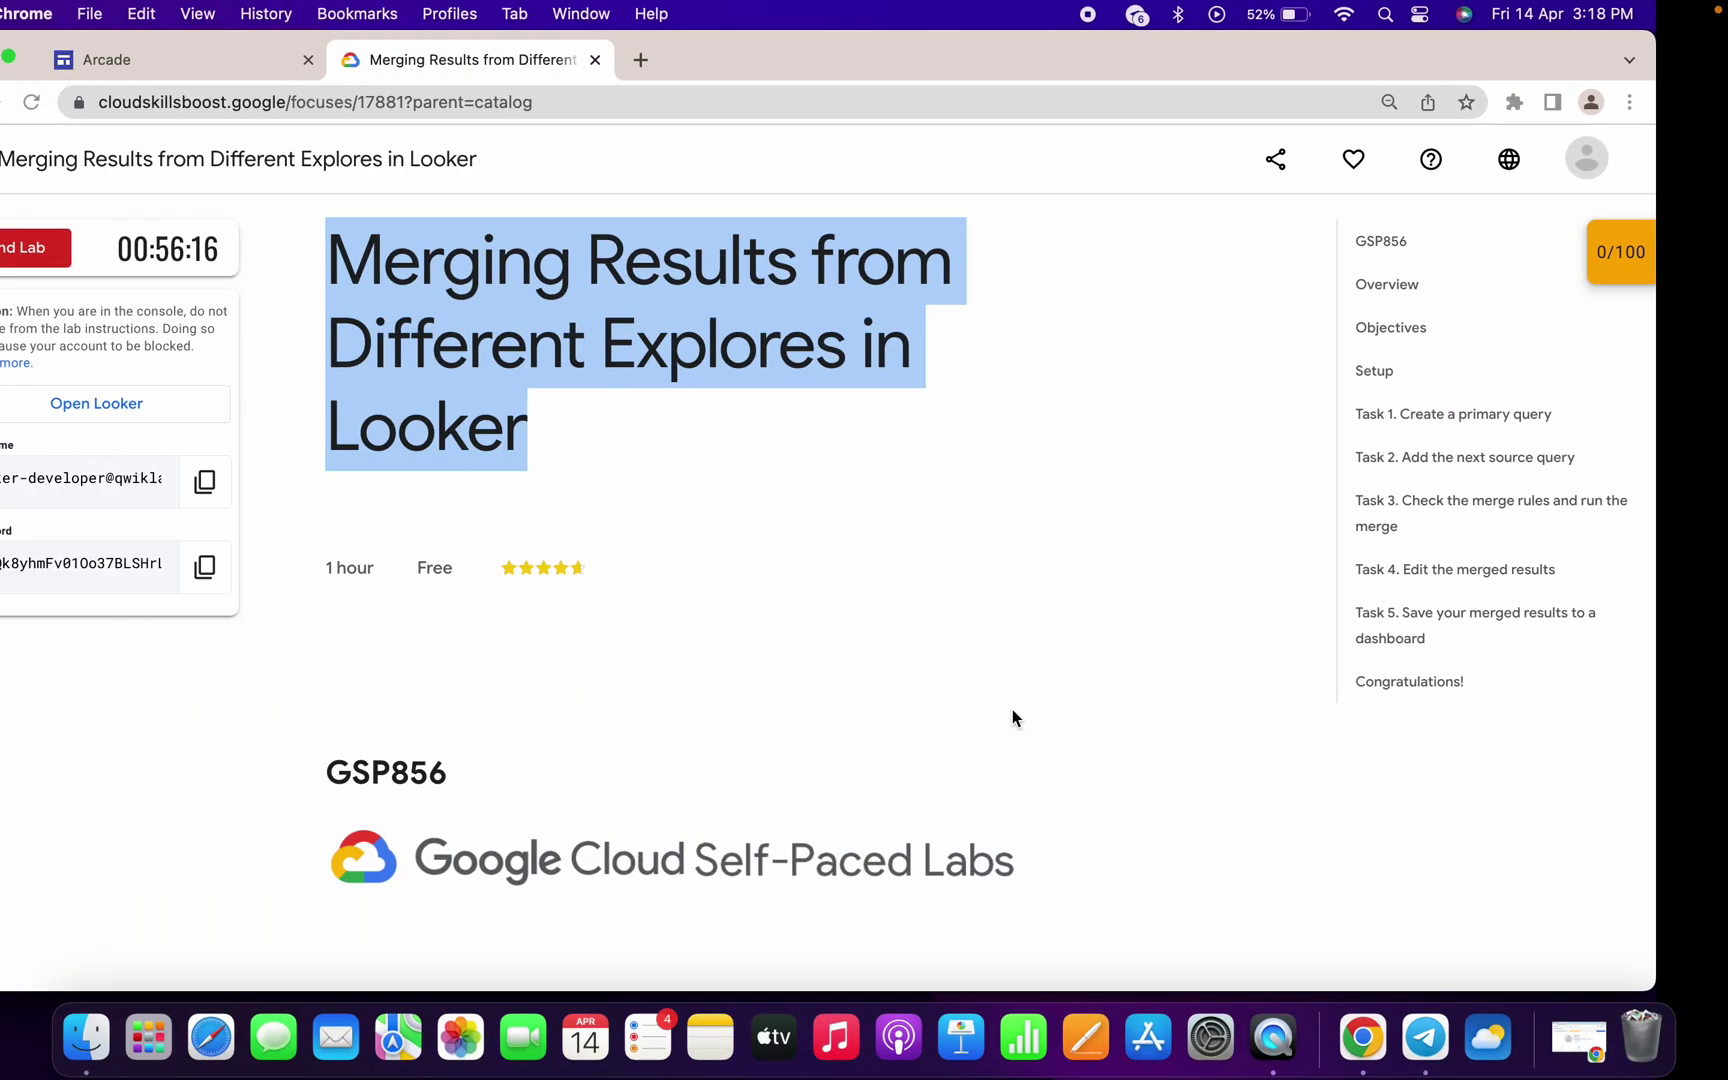
click(1527, 430)
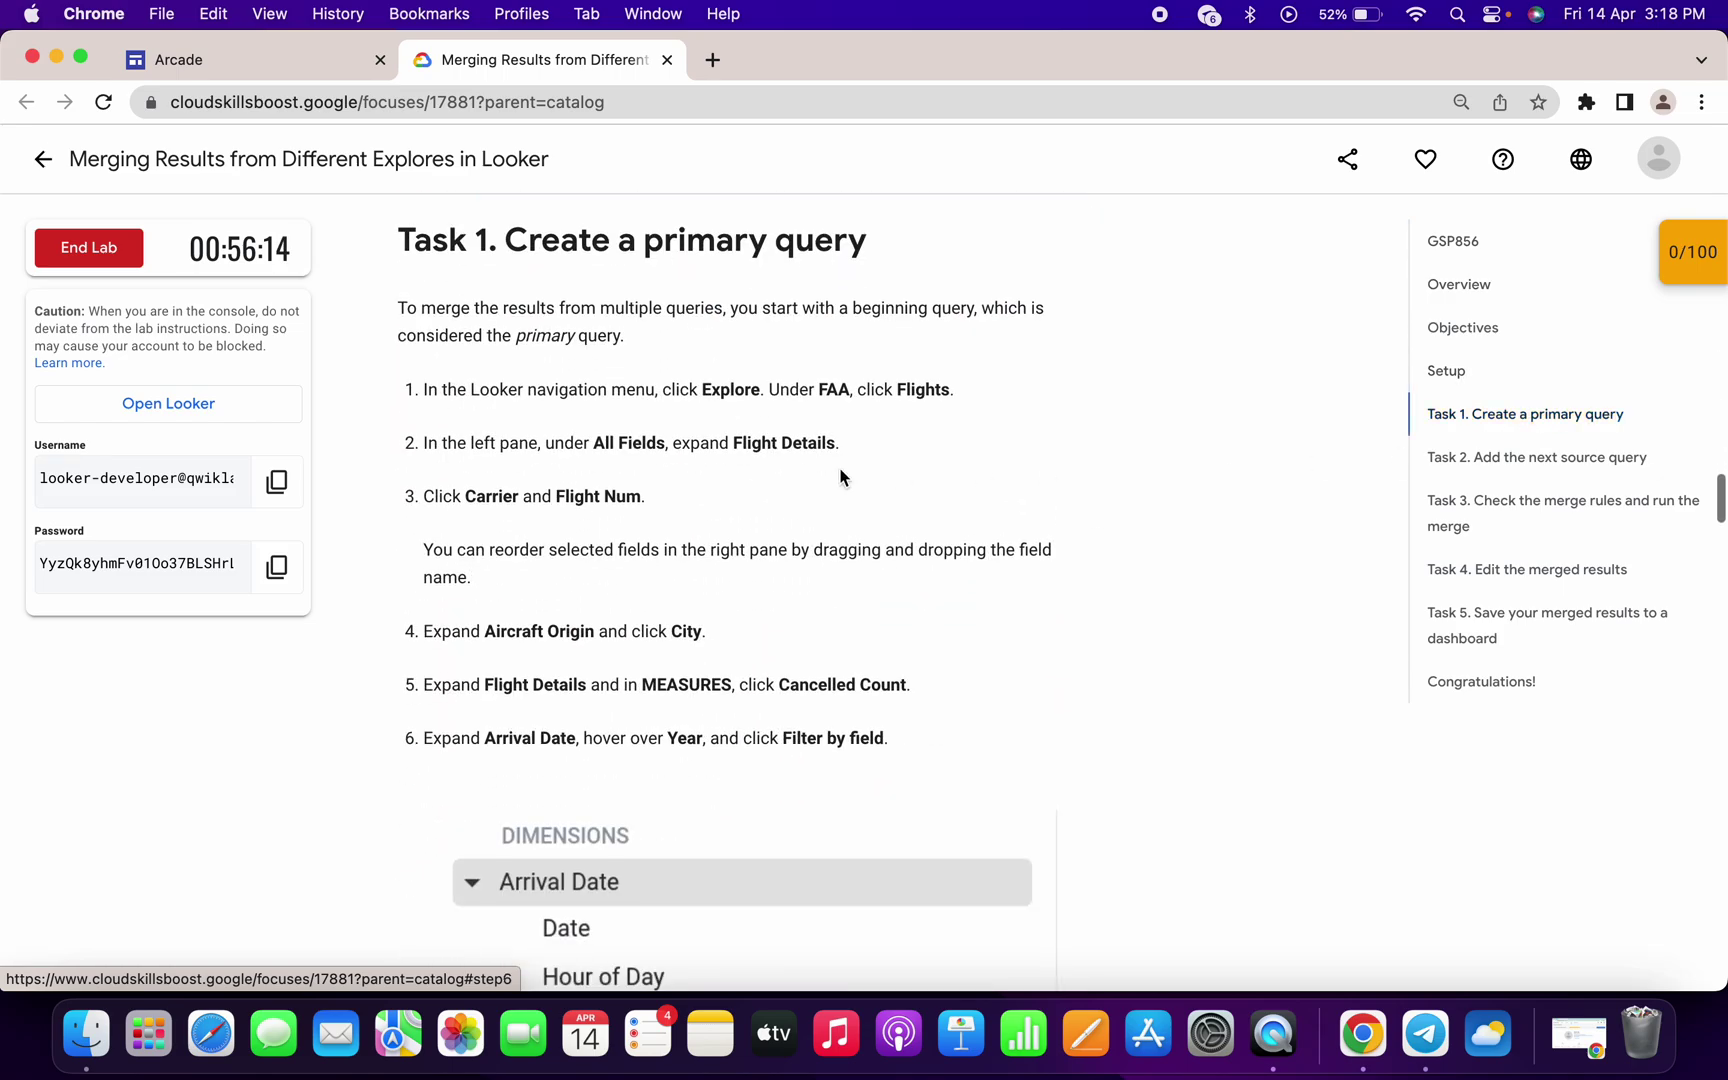
scroll(585, 532, down, 3)
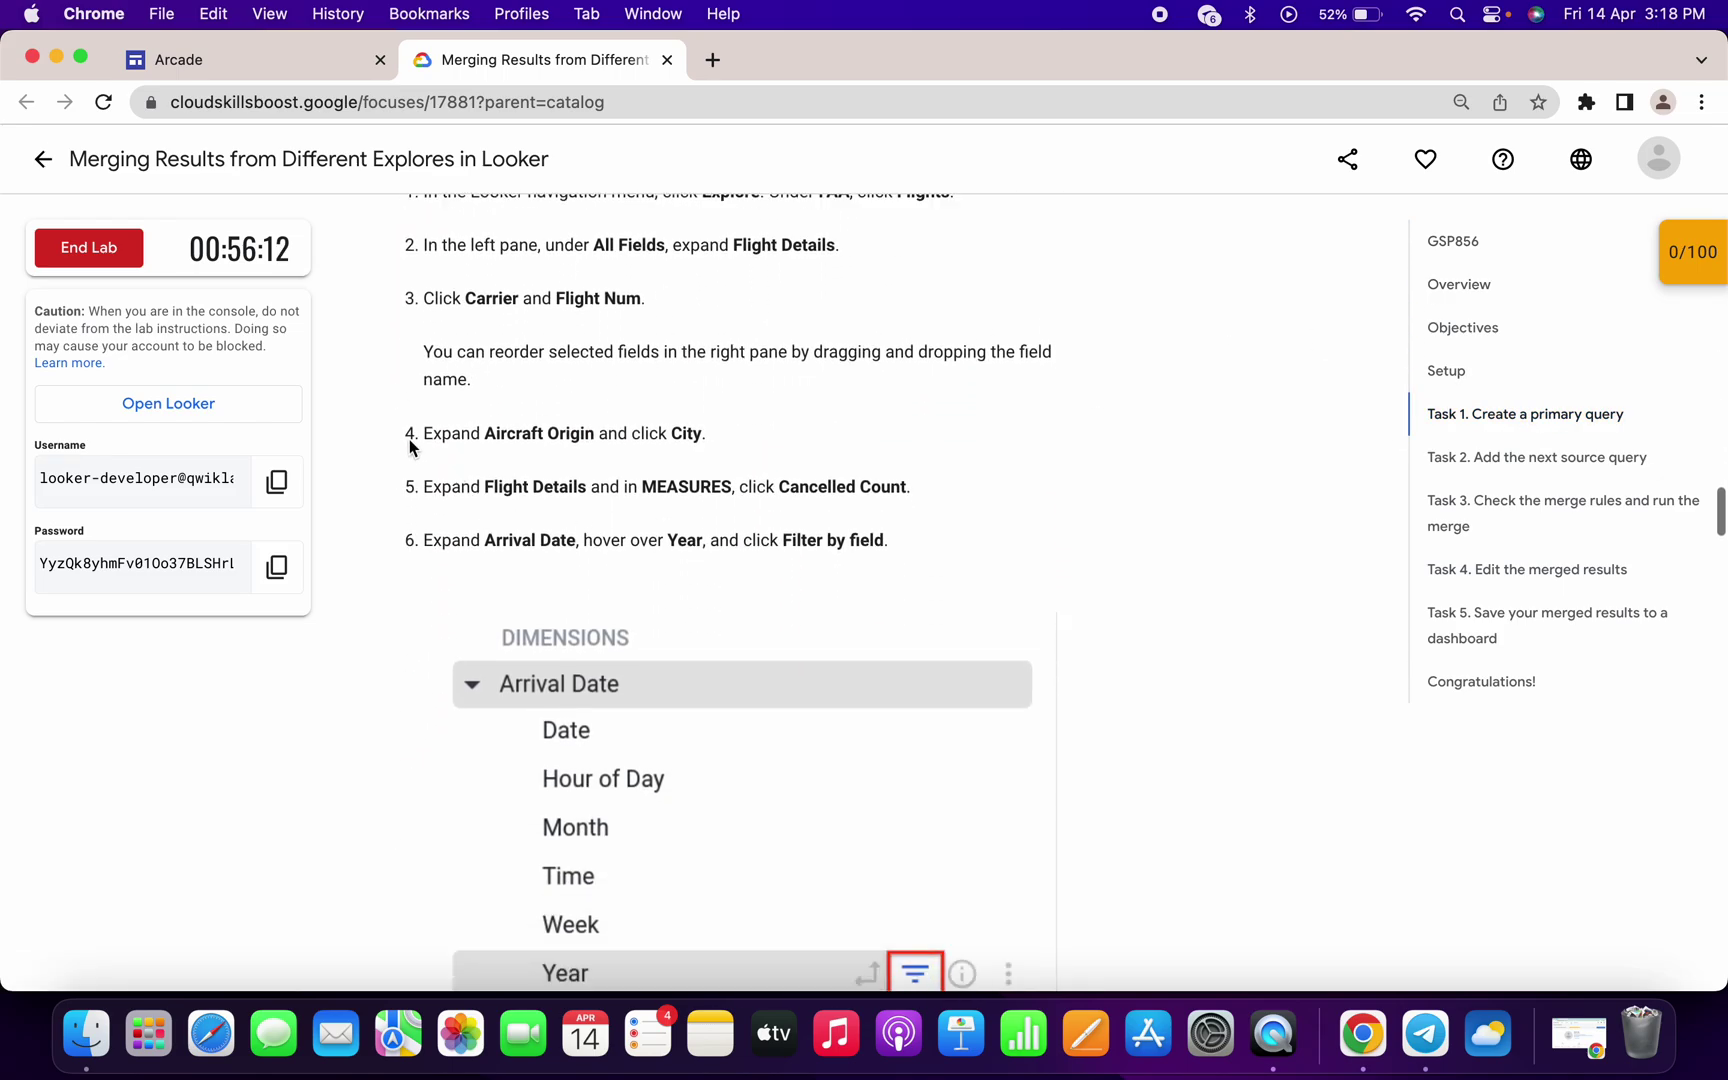
drag(398, 431, 885, 562)
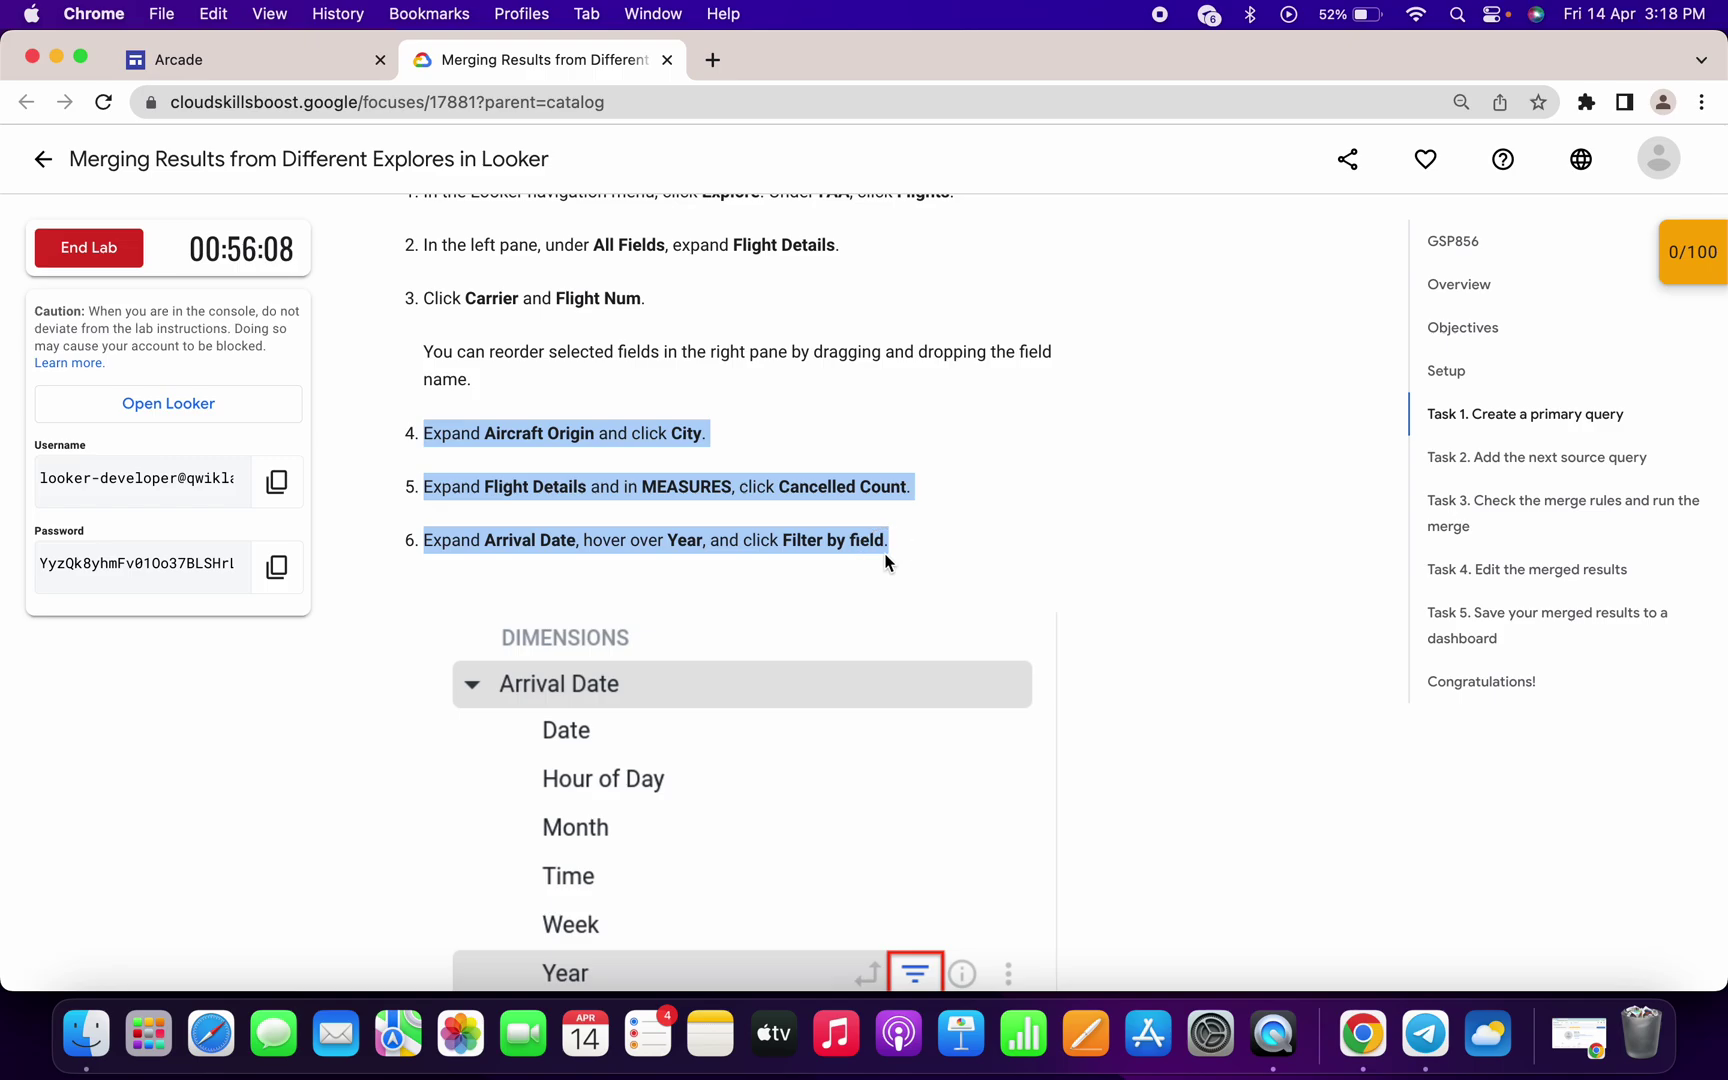
click(951, 554)
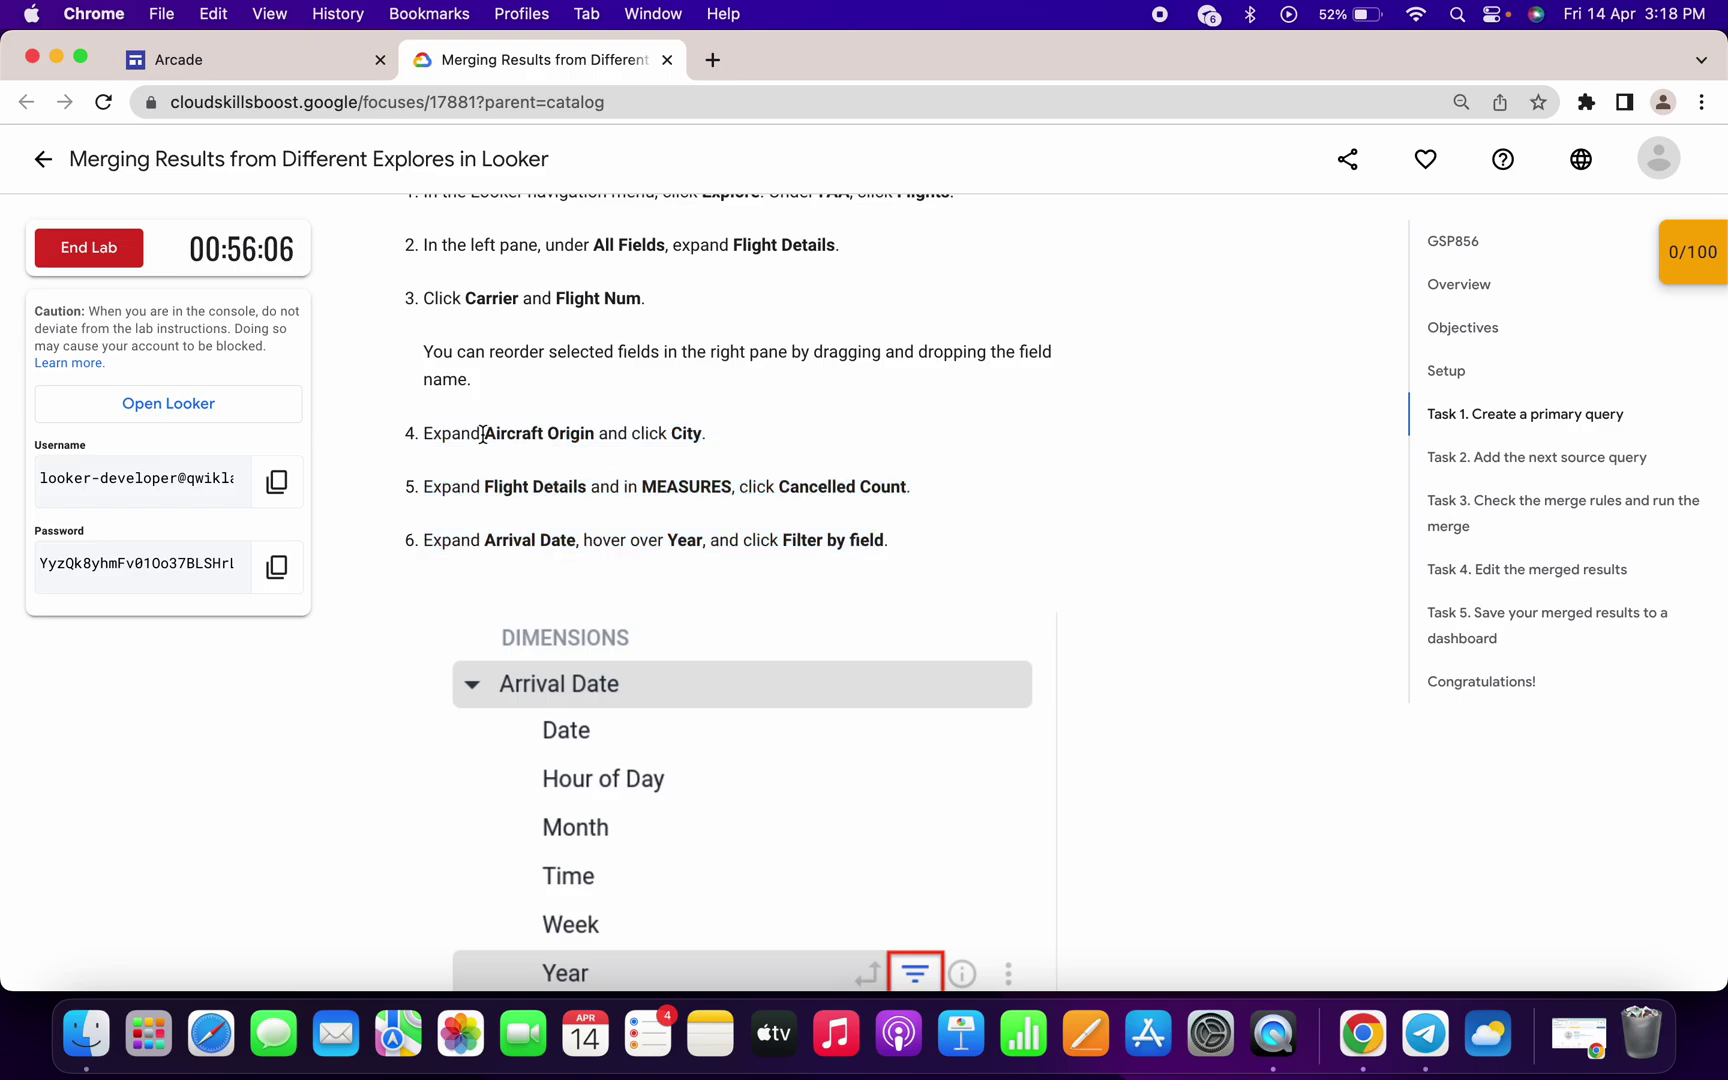
drag(483, 434, 597, 434)
key(ctrl+Right)
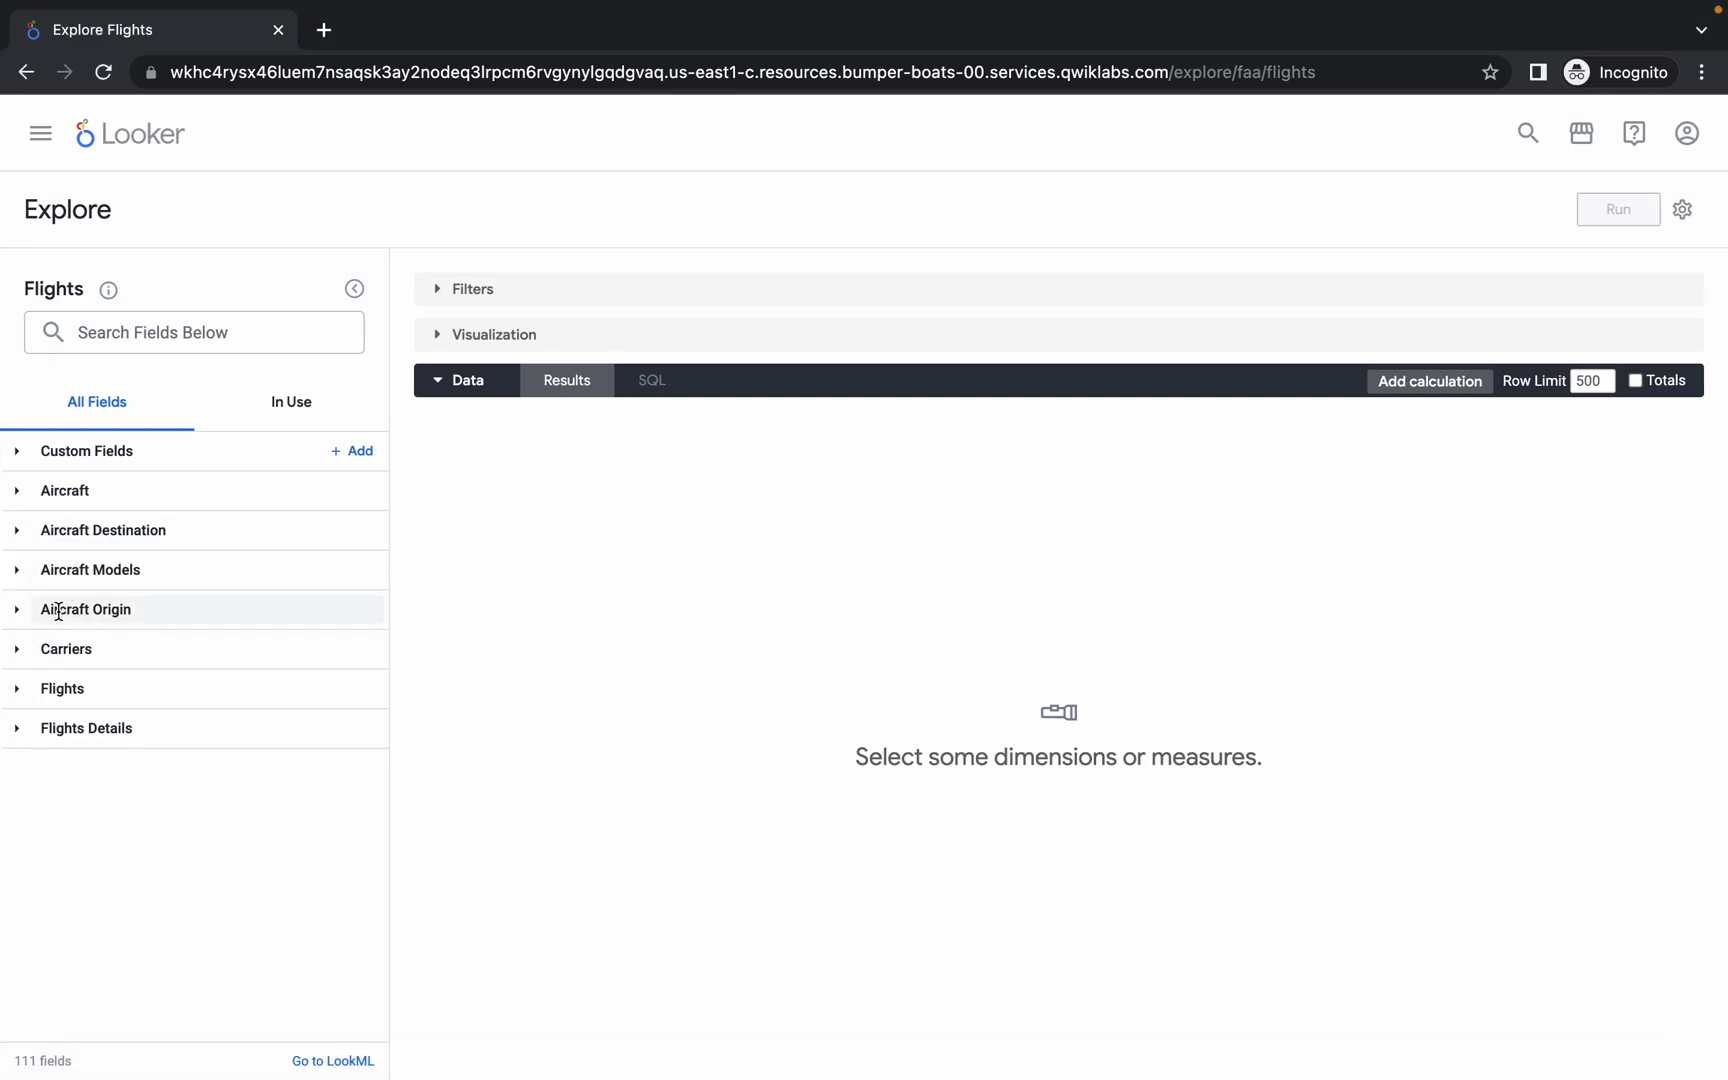
click(58, 611)
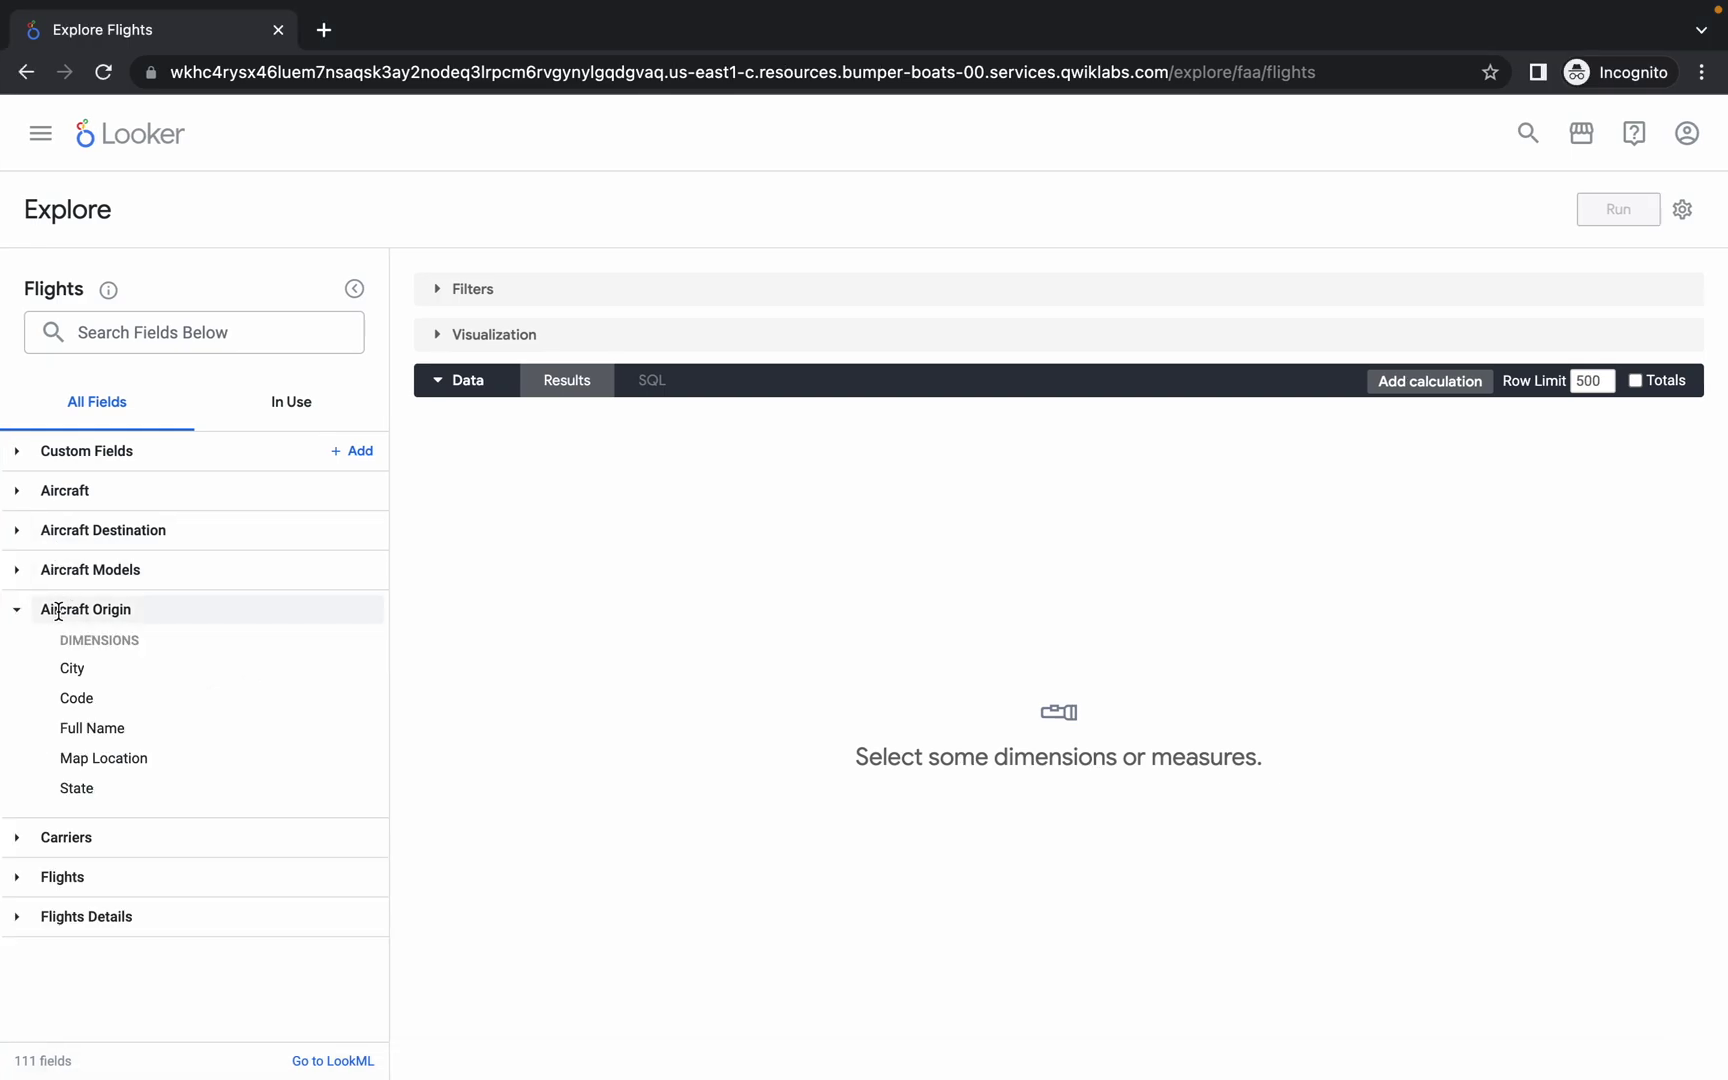
click(72, 668)
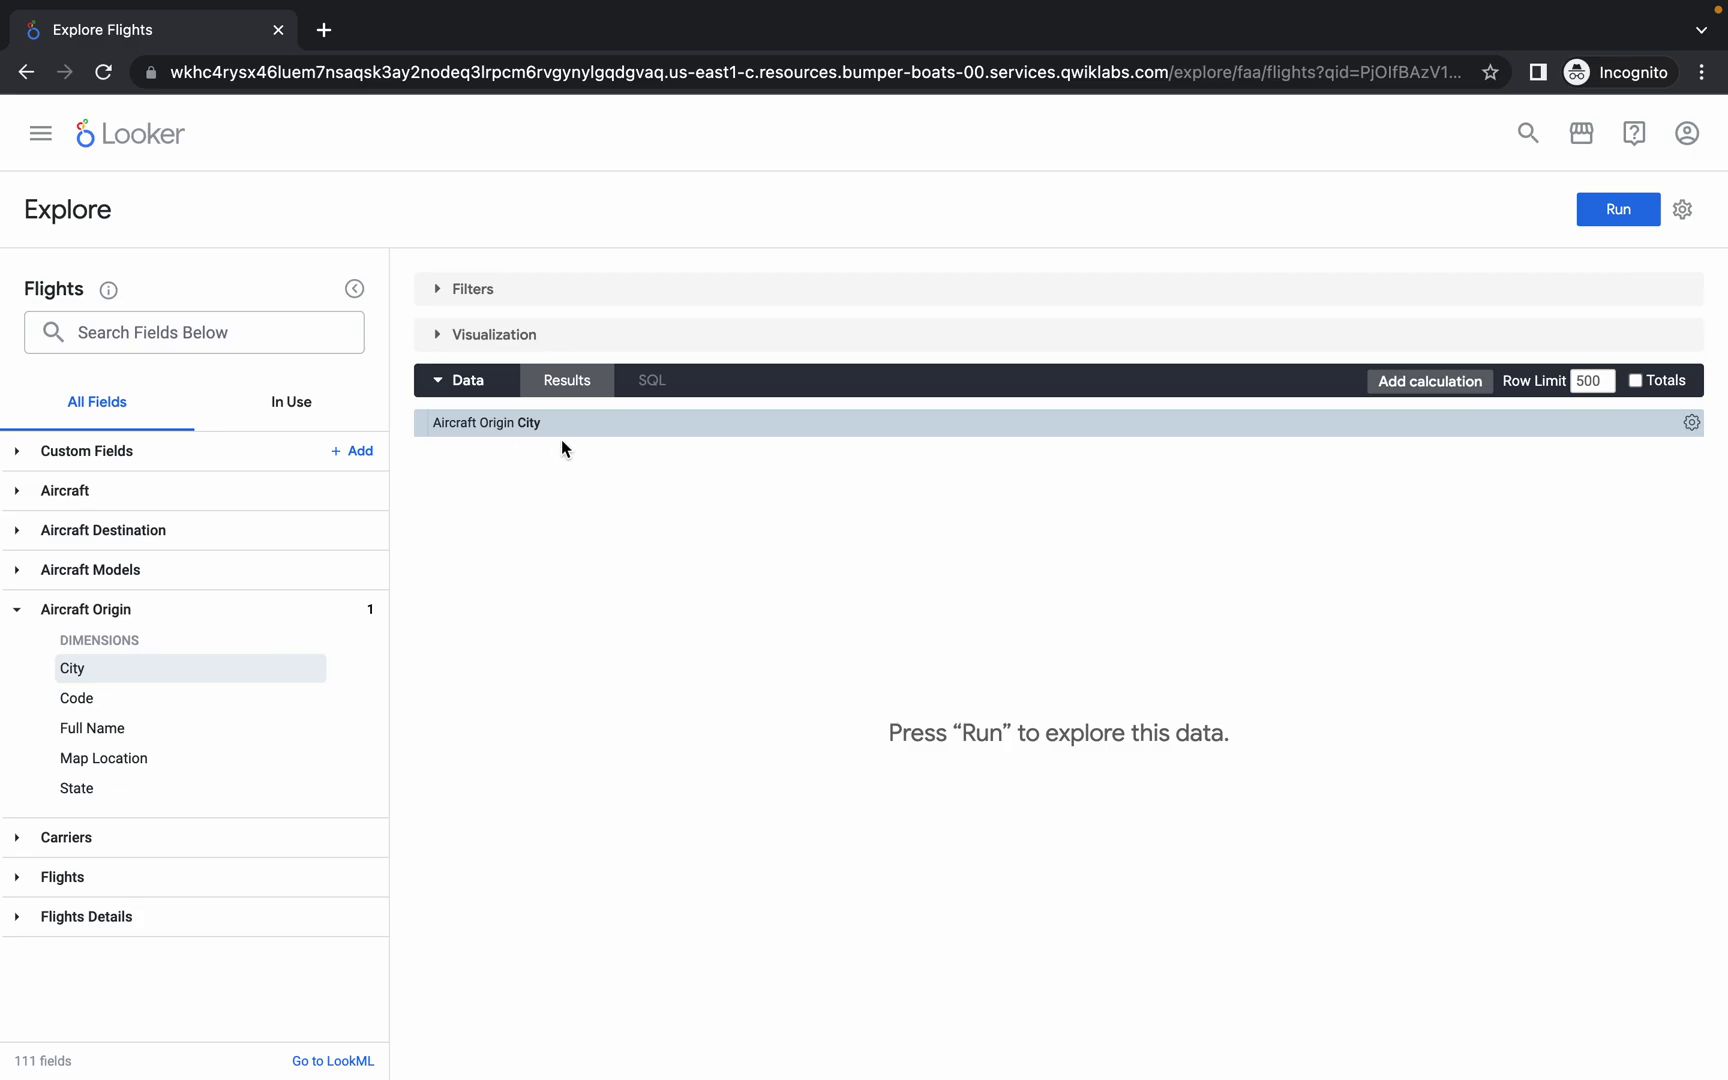
- Check the next lab instruction and add the Cancelled Count measure from Flights Details to the query in Looker
key(ctrl+Left)
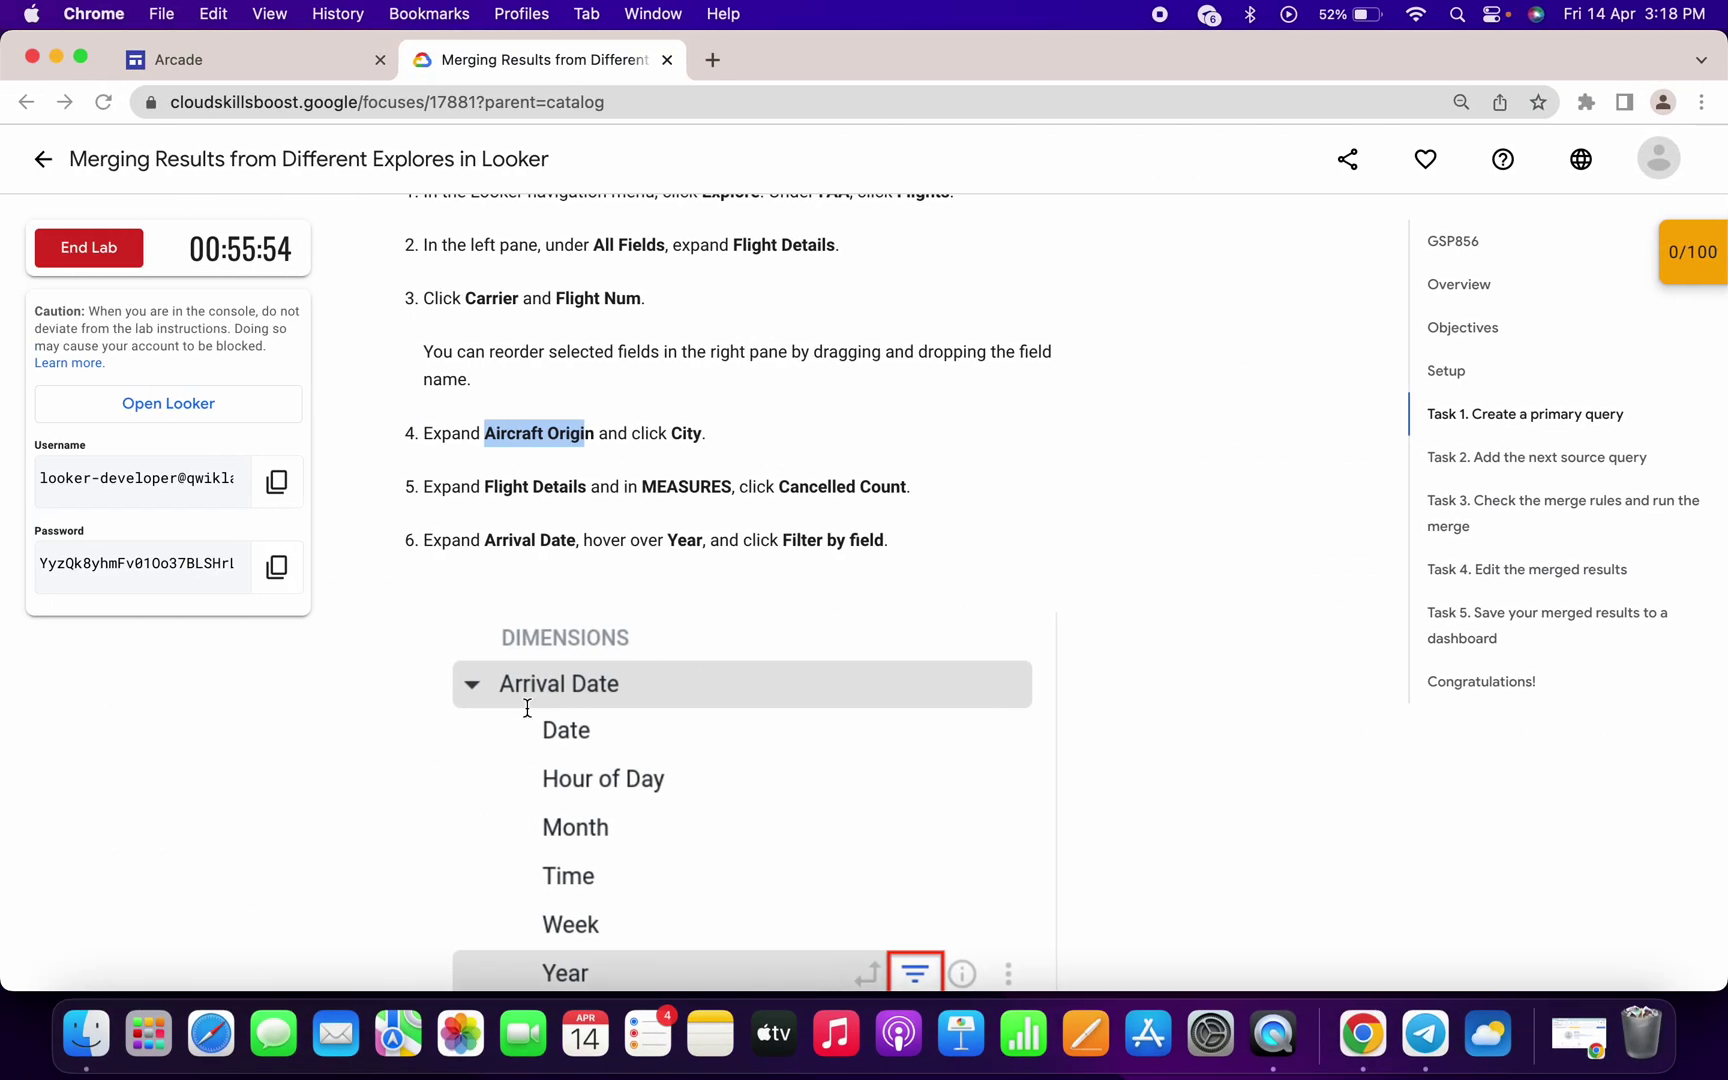
scroll(528, 711, down, 1)
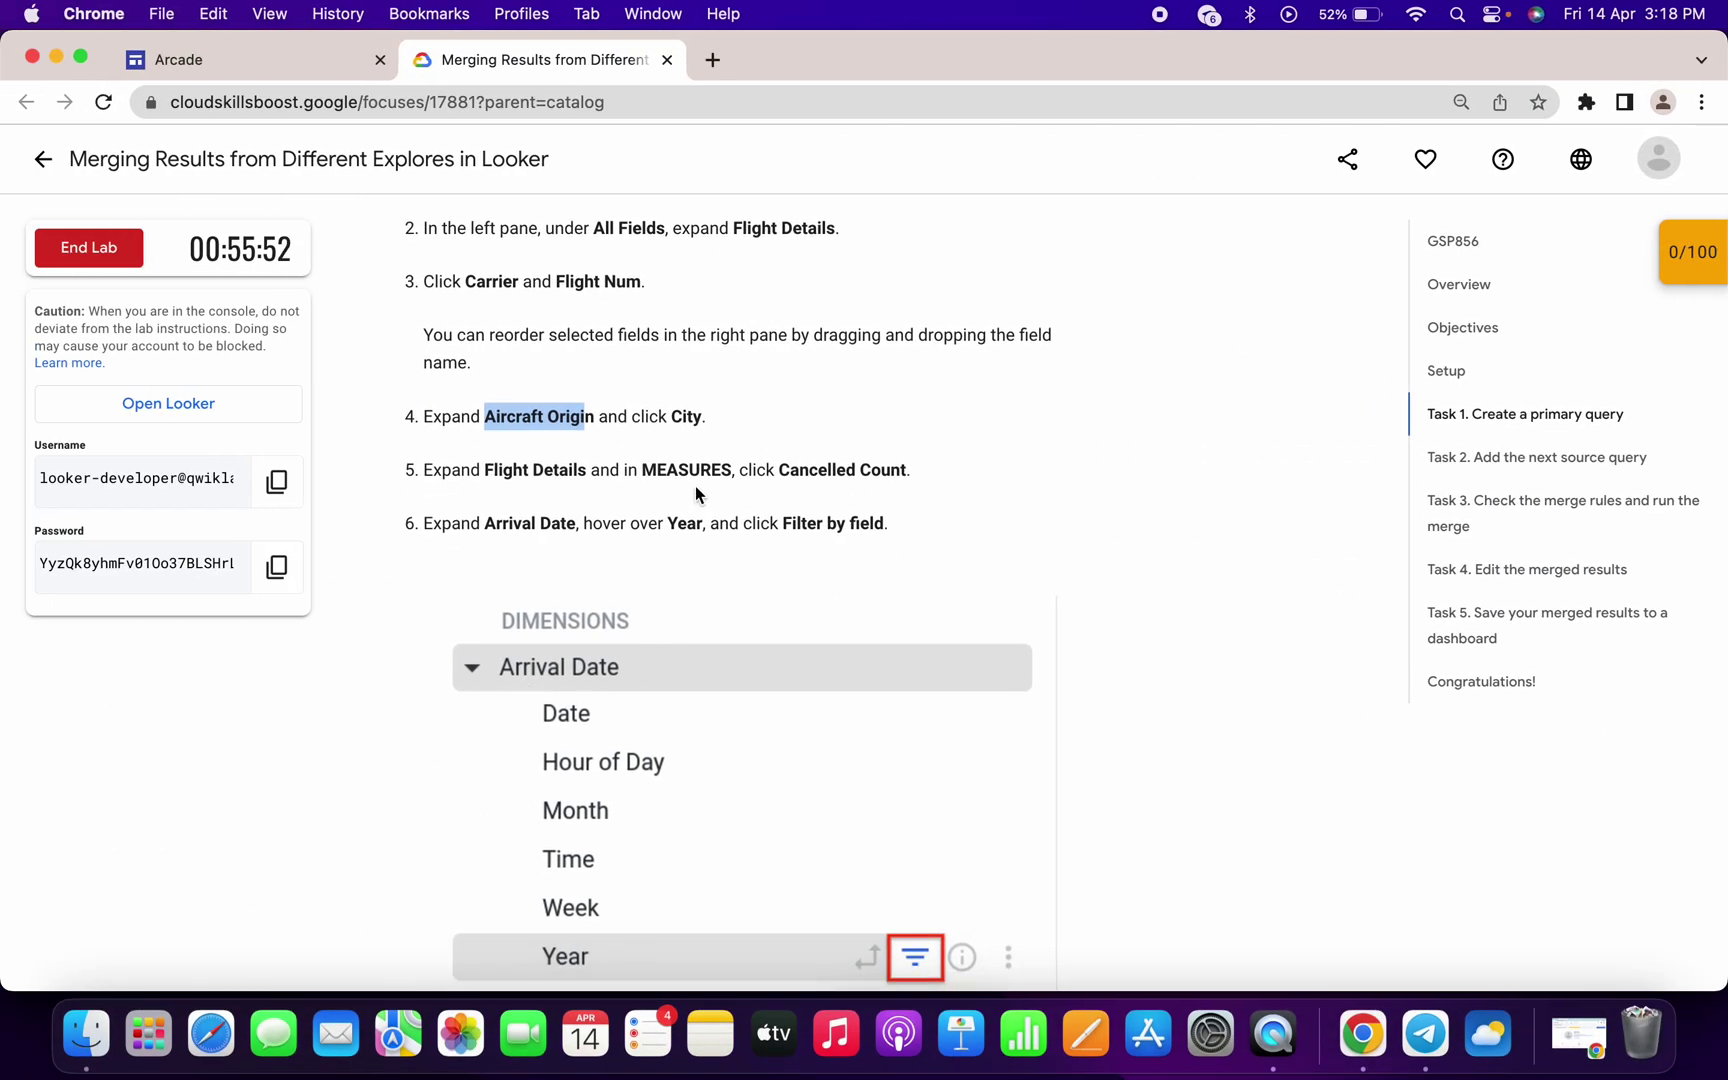
key(ctrl+Right)
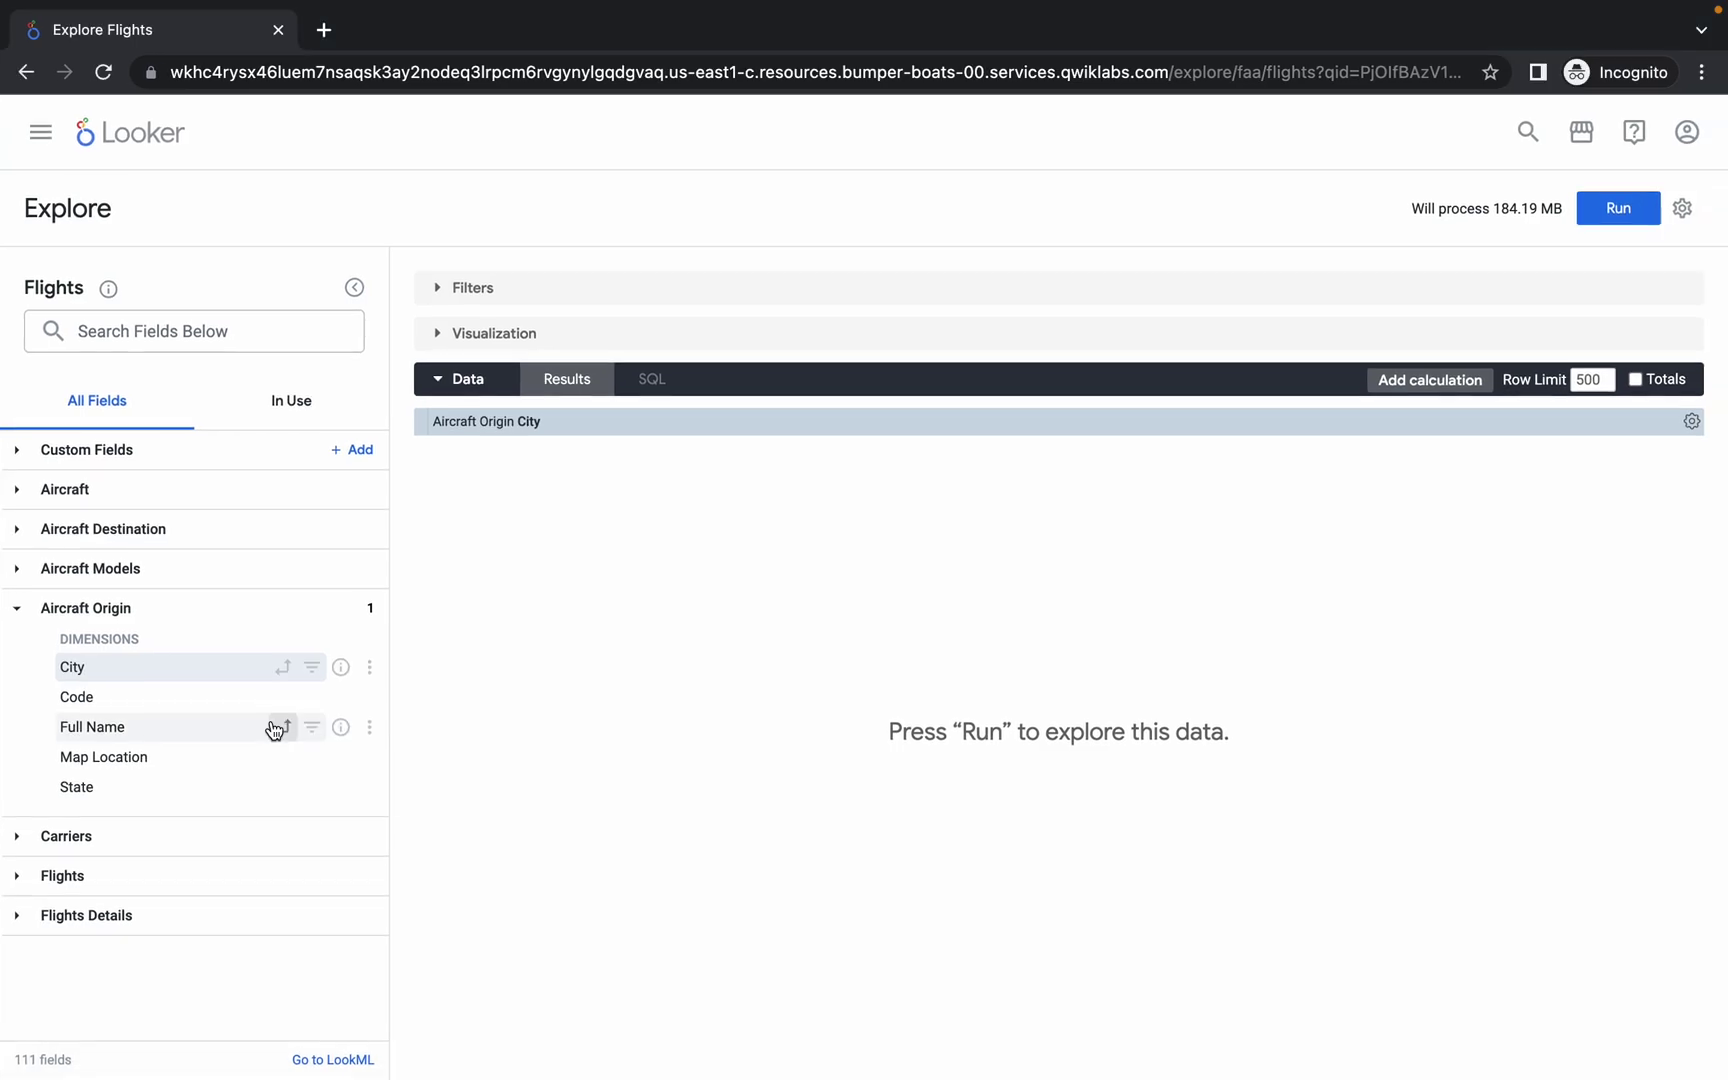
click(92, 917)
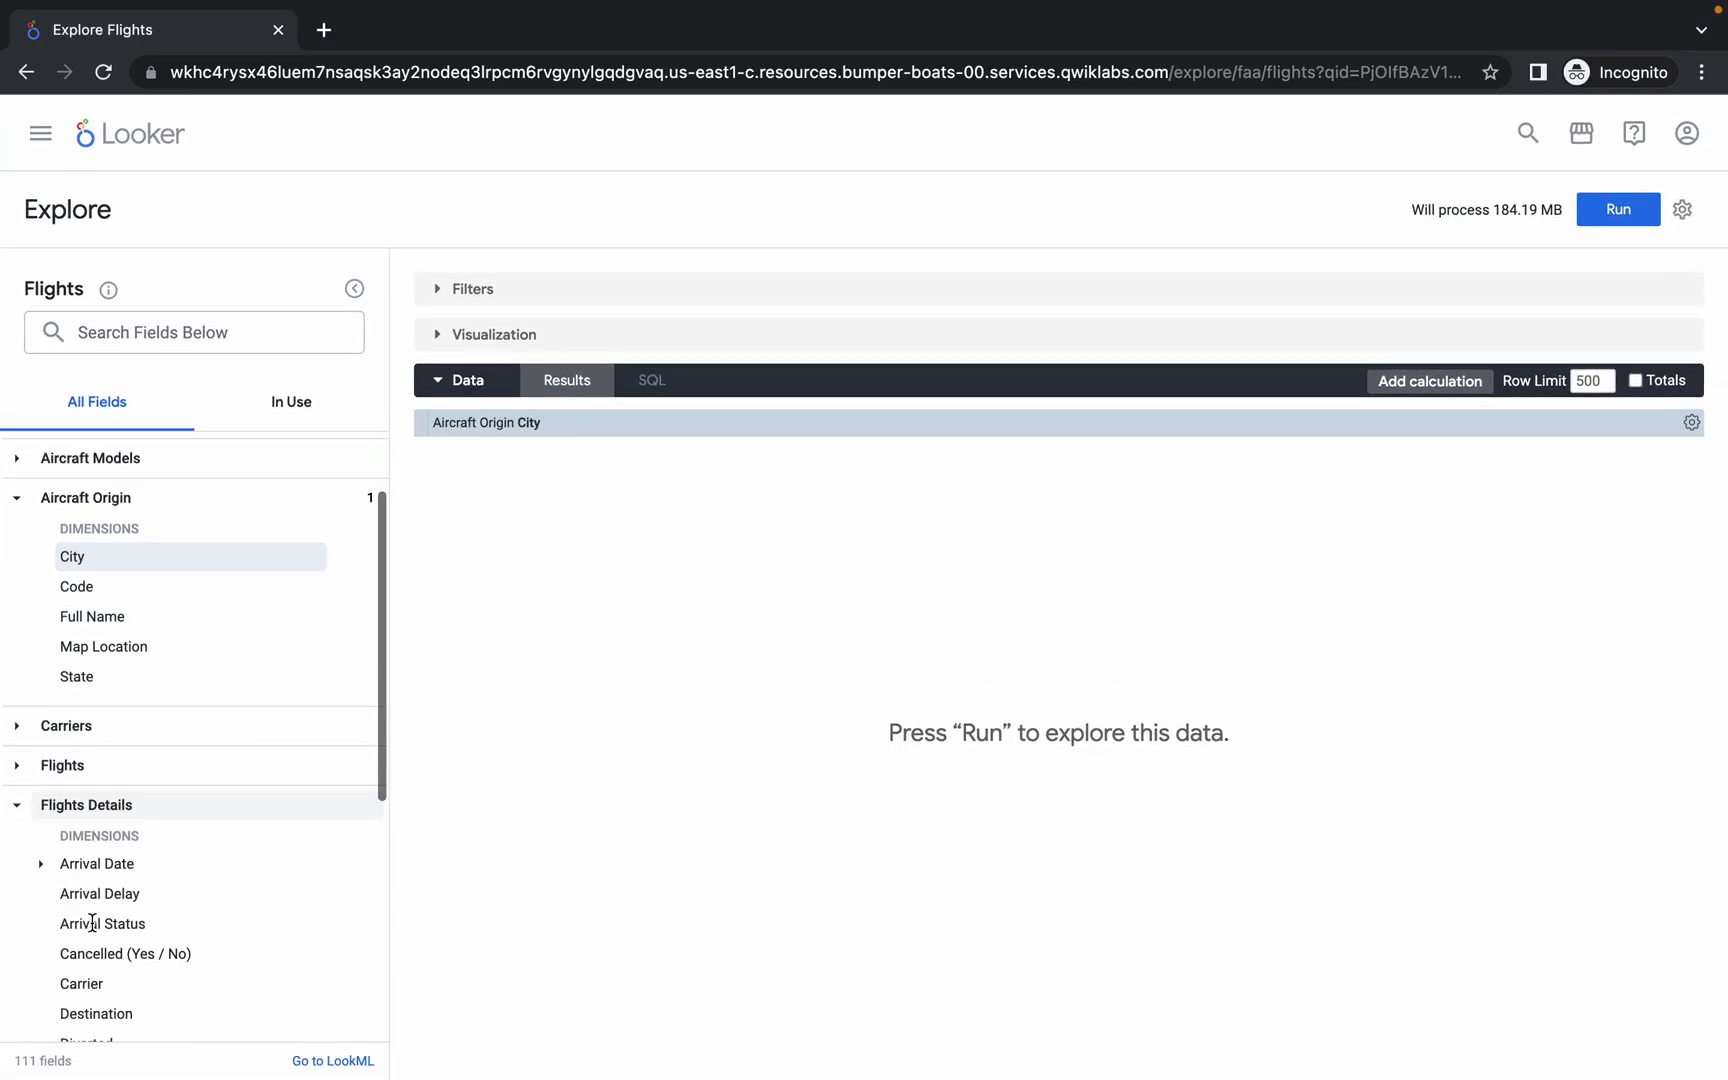
scroll(92, 922, down, 5)
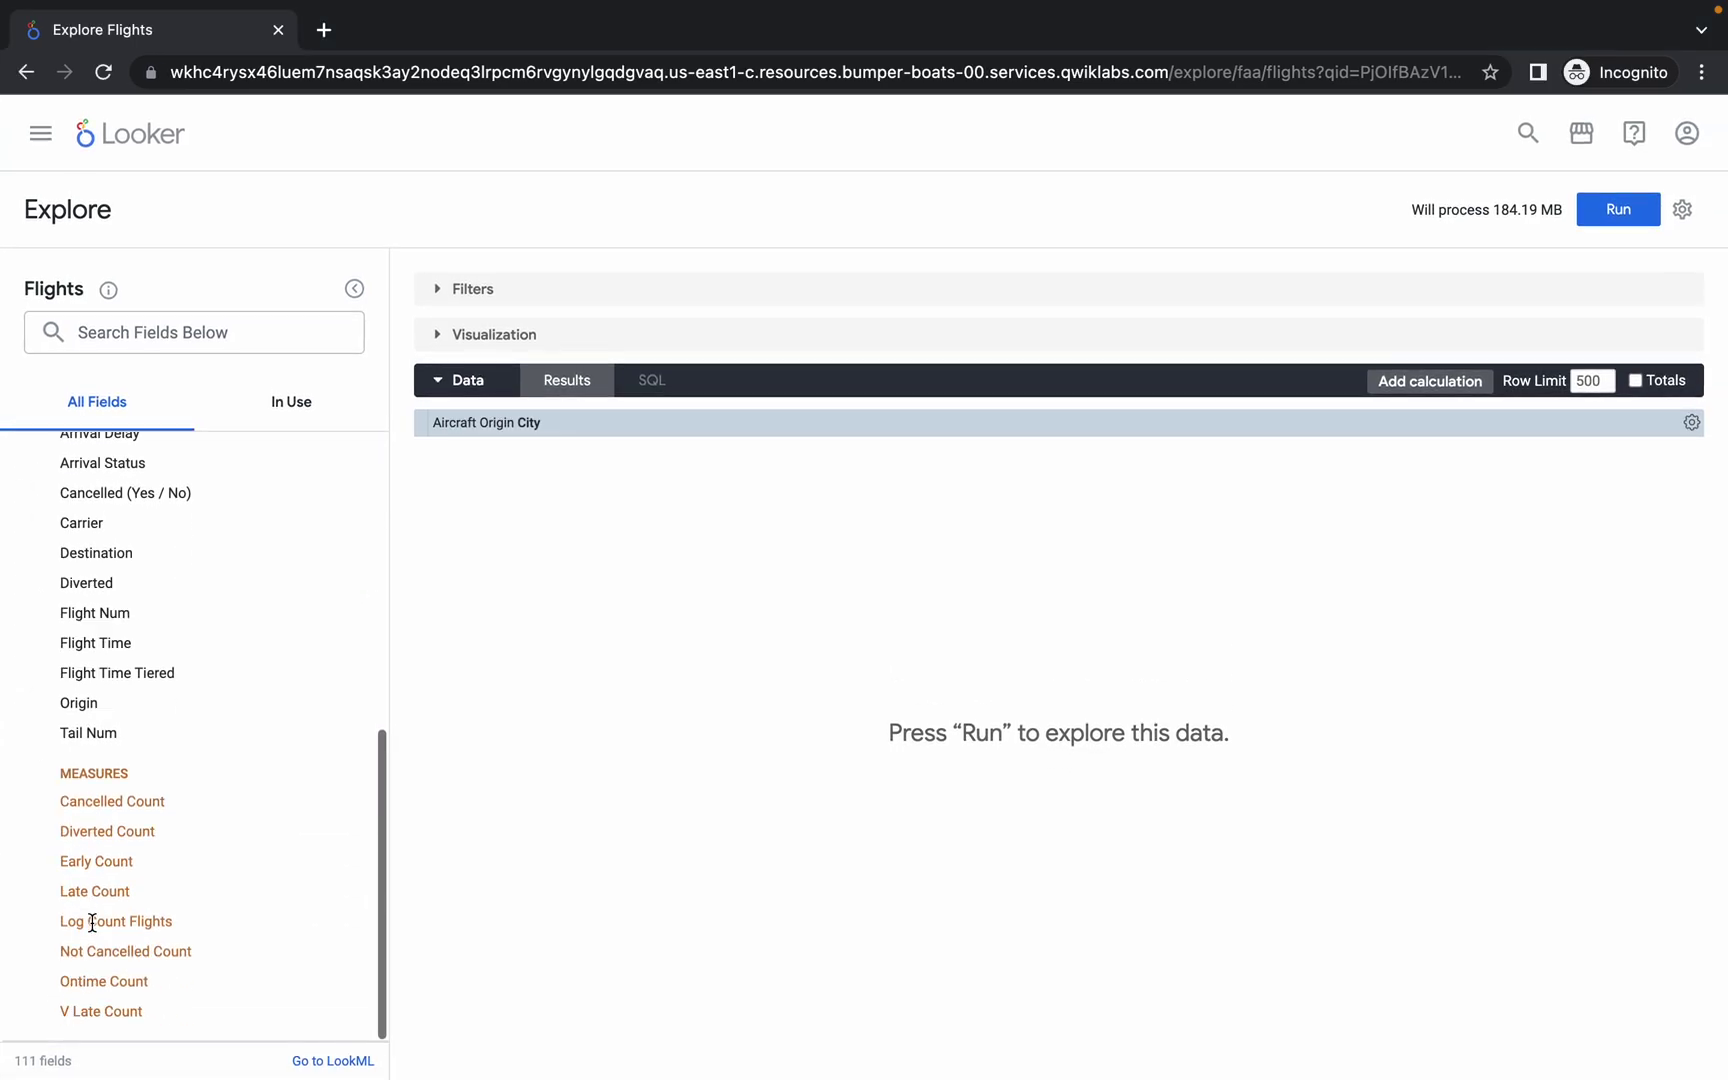
click(118, 802)
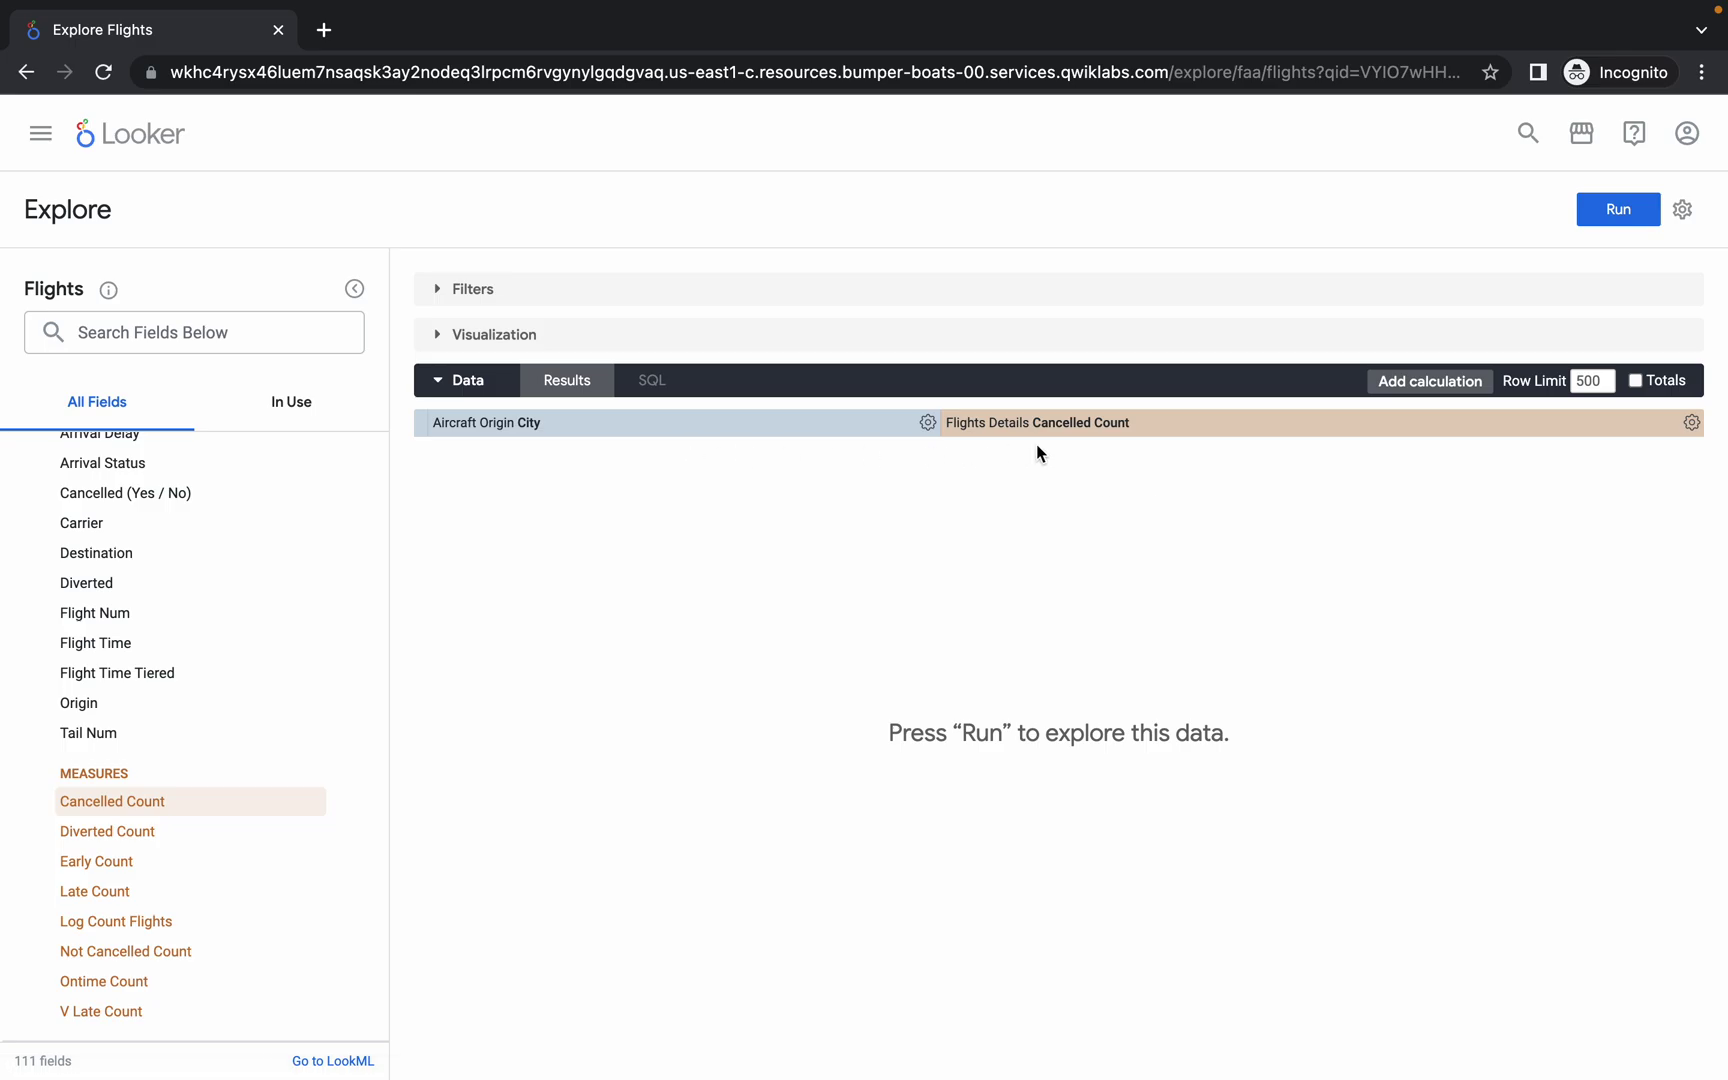
- Check the lab's filter instruction and add a filter on the Flights Details Arrival Date Year field in Looker
key(ctrl+Left)
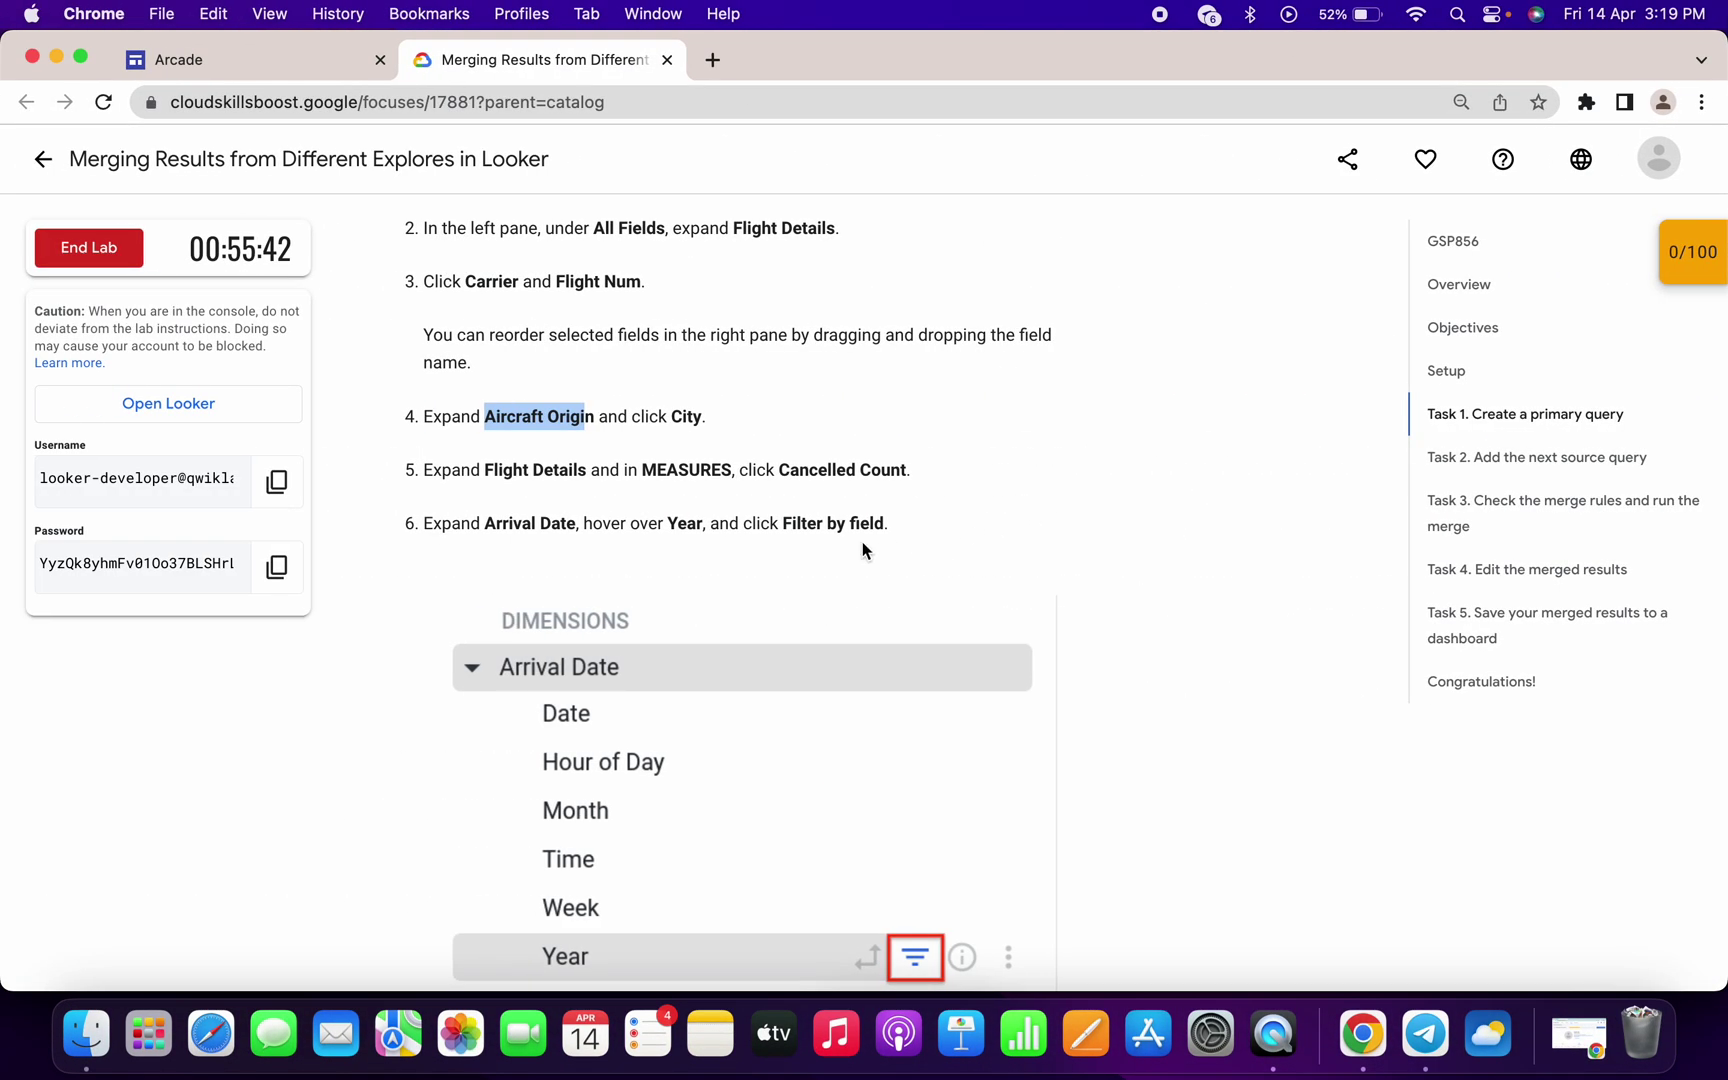
drag(768, 523, 826, 525)
key(ctrl+Right)
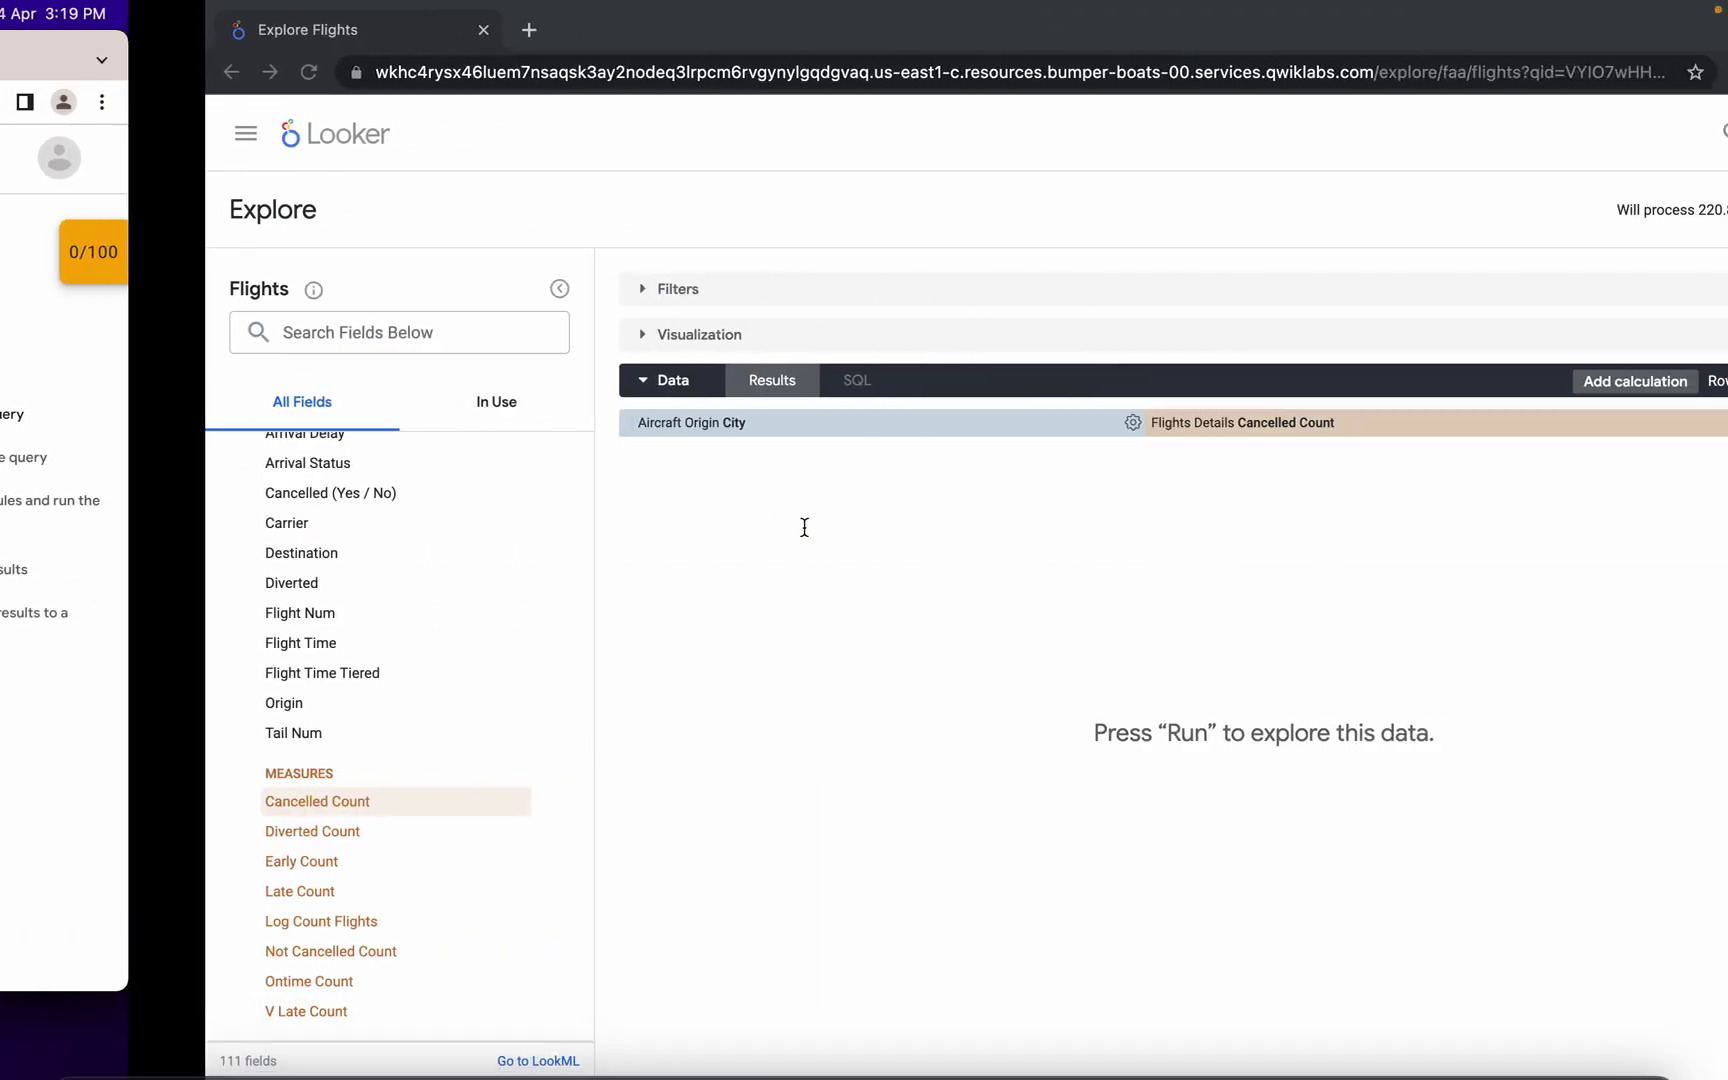
scroll(136, 653, up, 5)
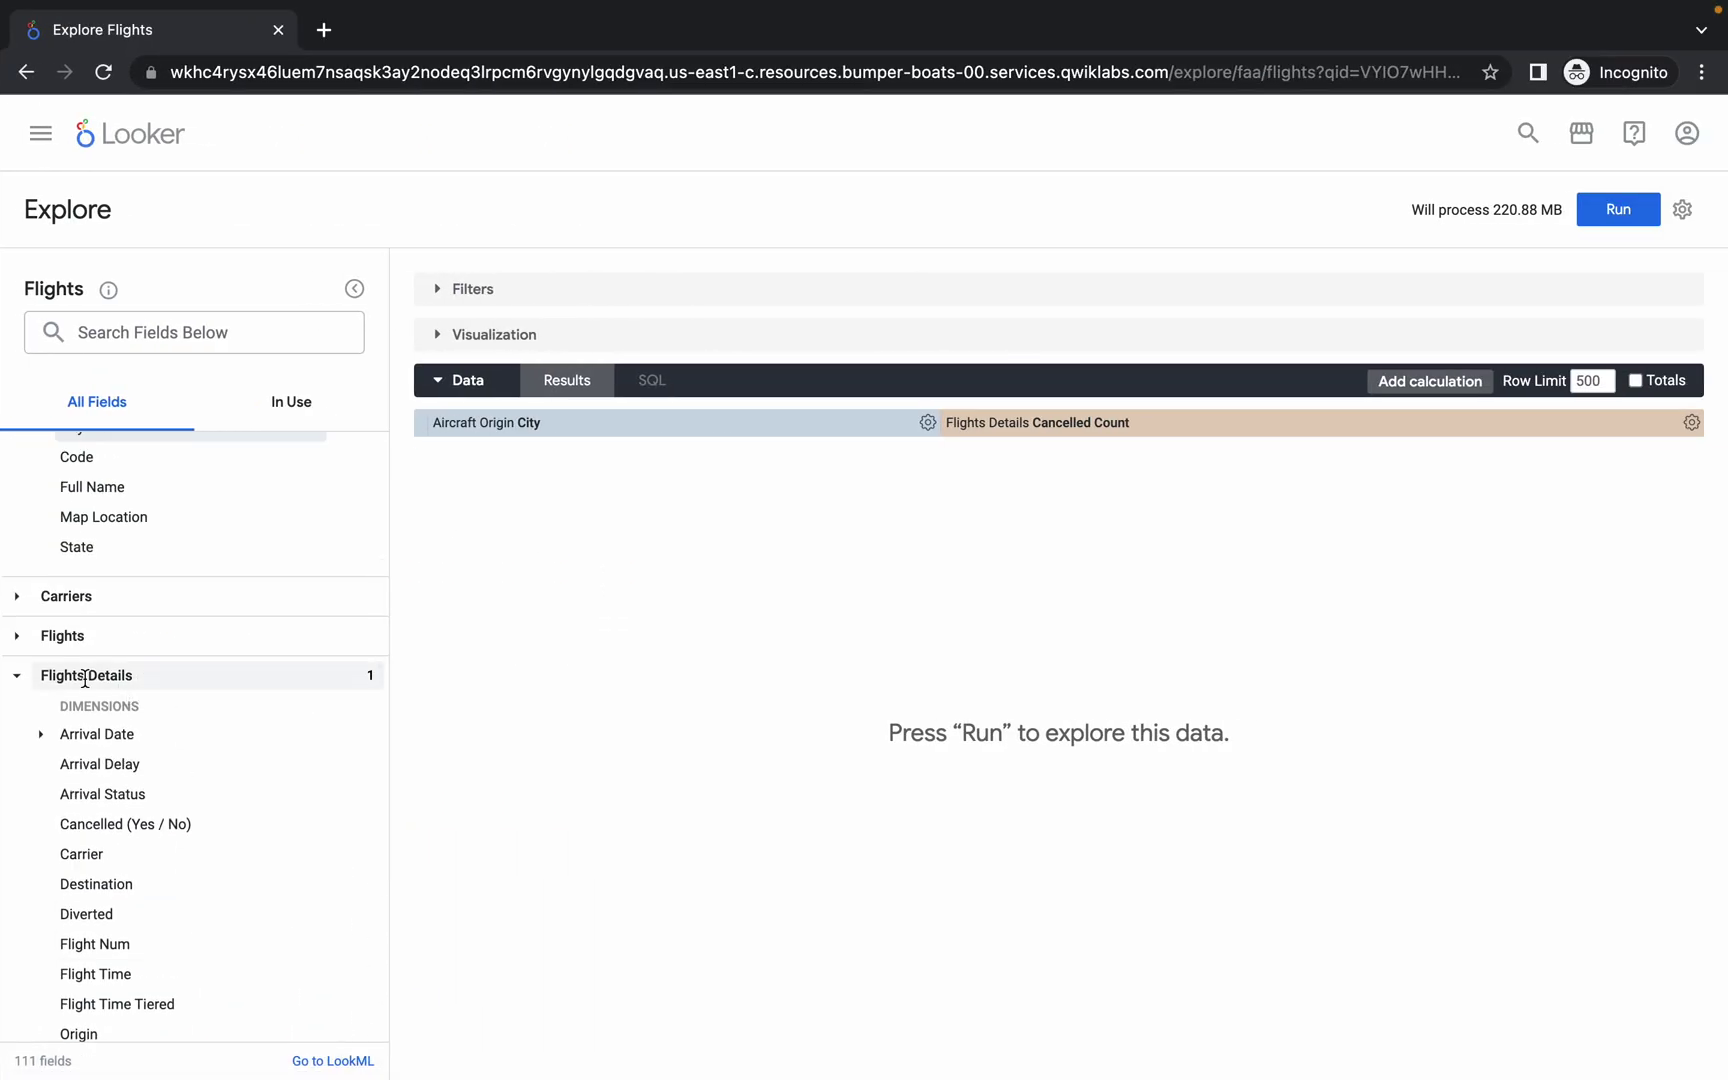
click(115, 737)
scroll(114, 733, down, 4)
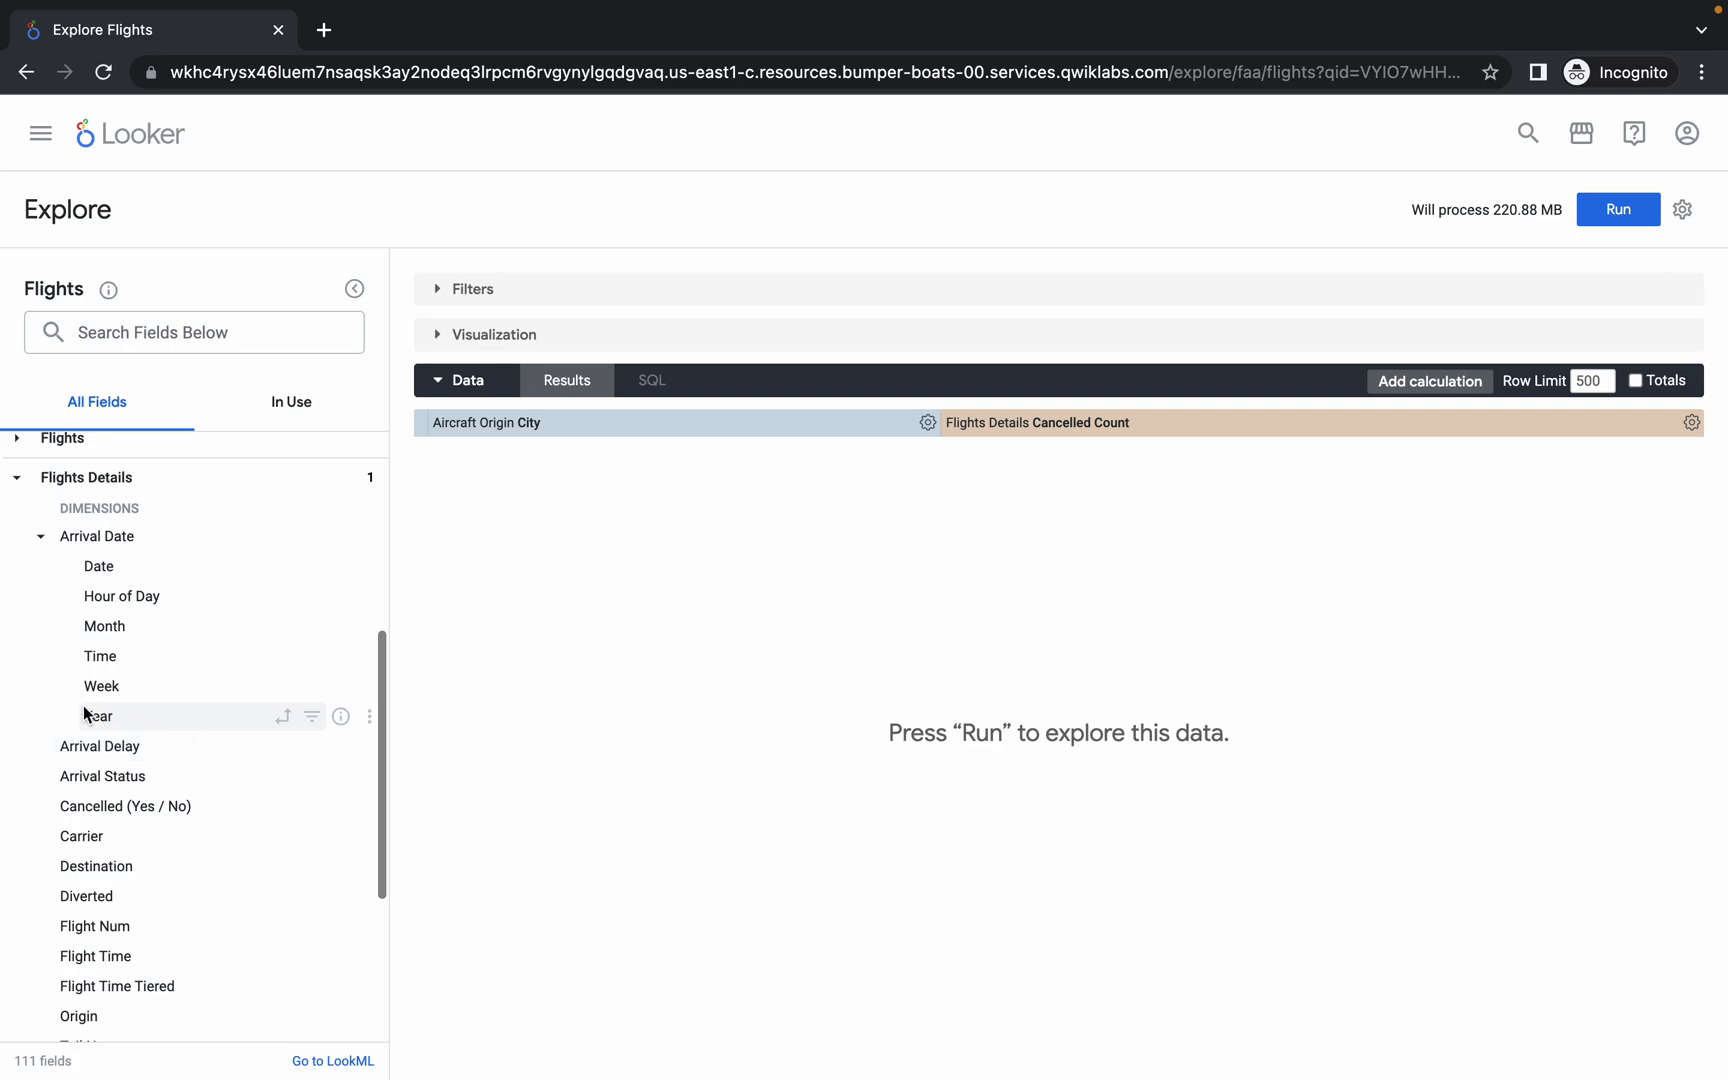
click(312, 716)
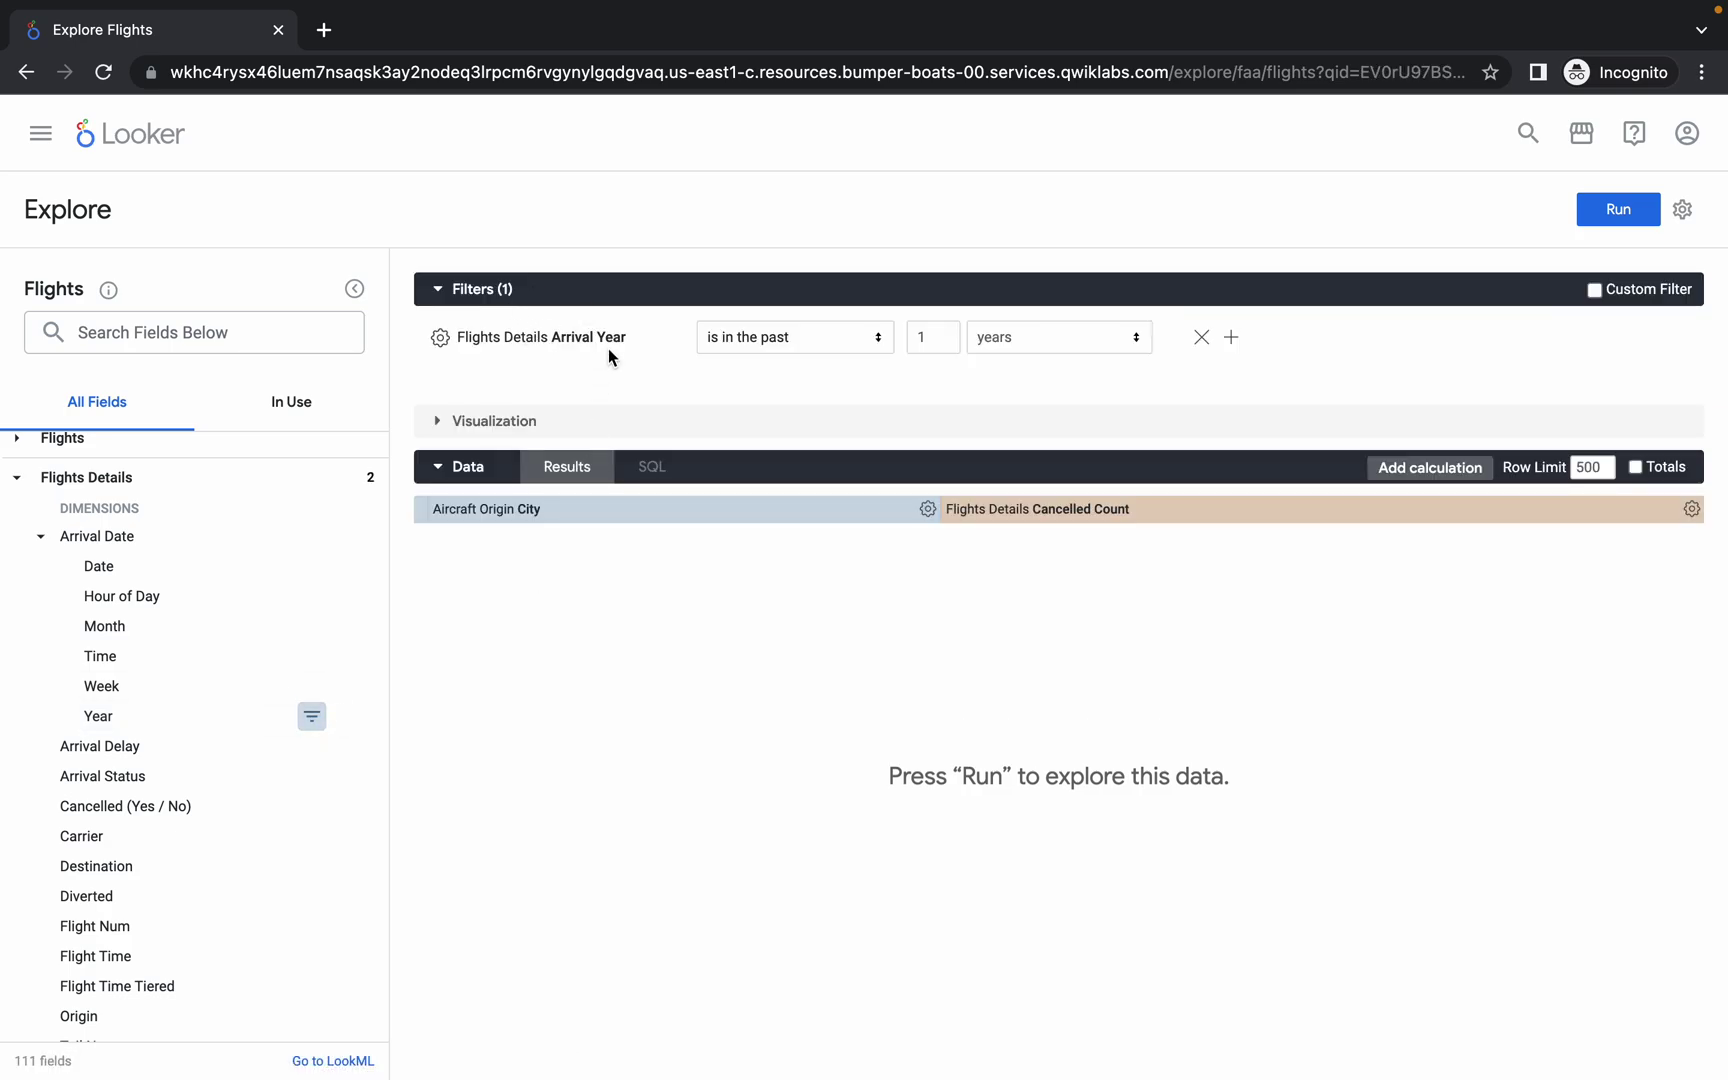
- Set the Arrival Year filter to "is in the year" 2000
click(778, 355)
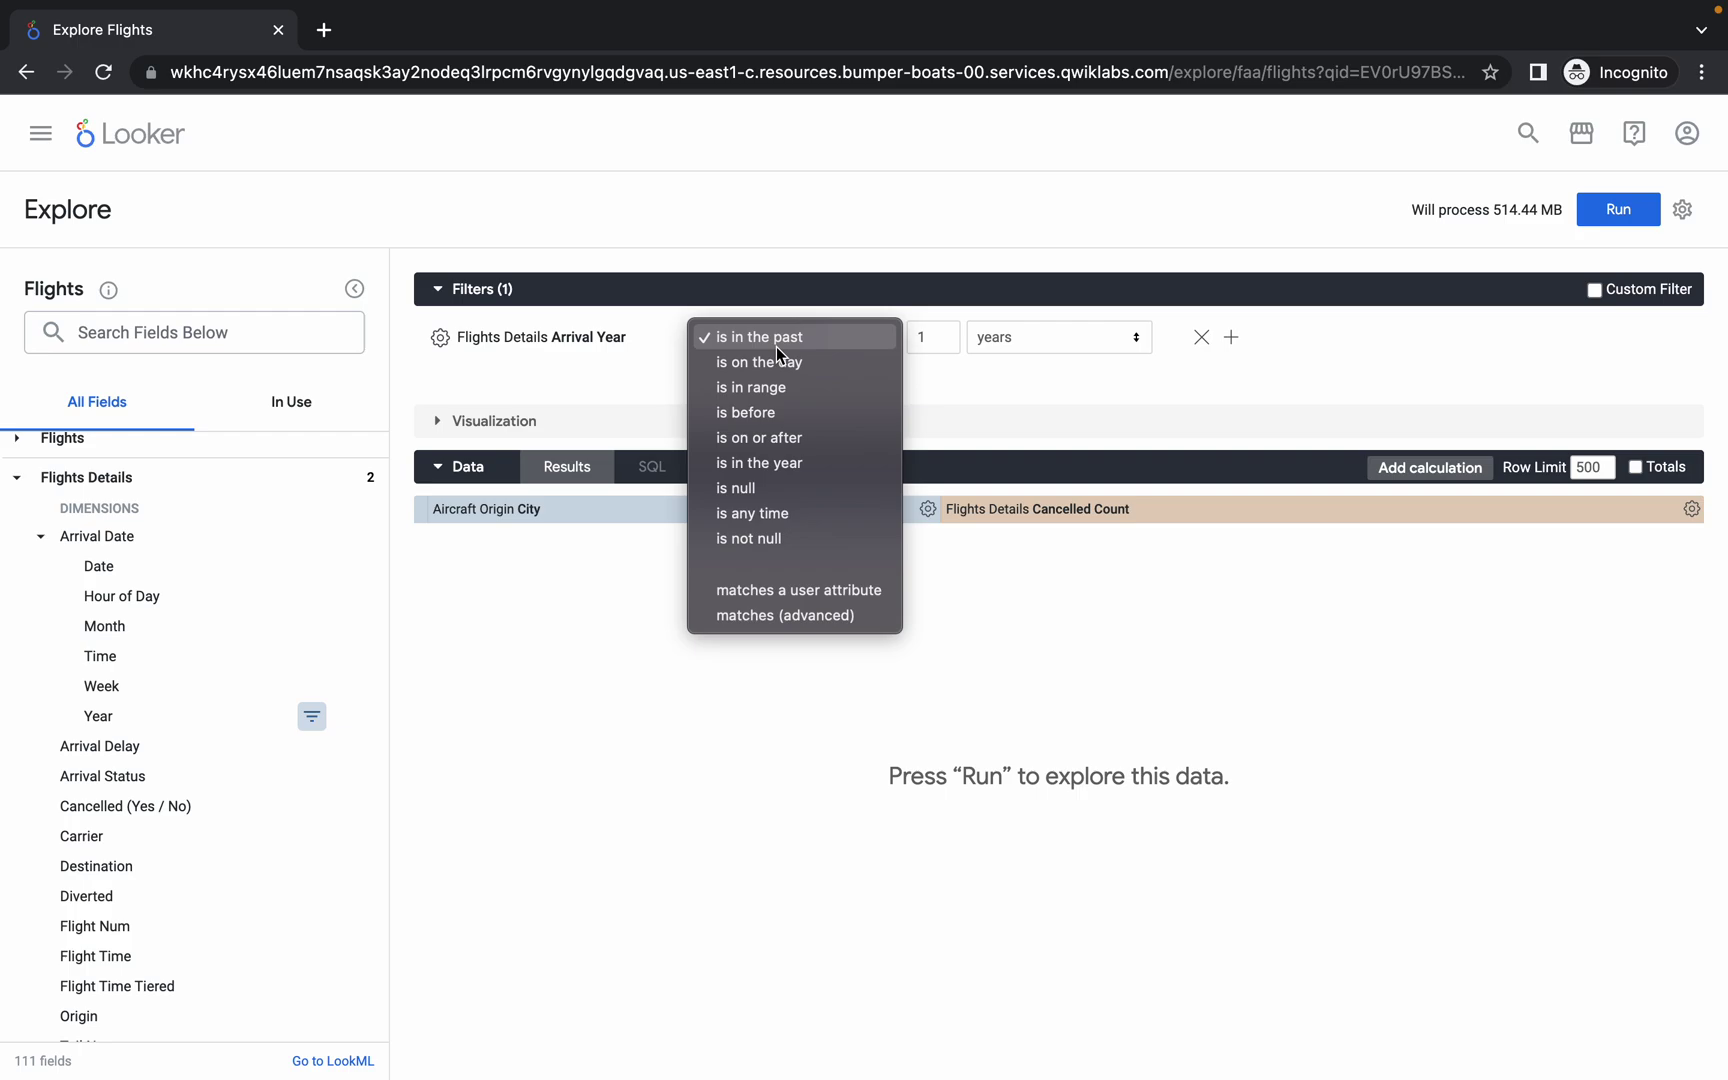
click(752, 463)
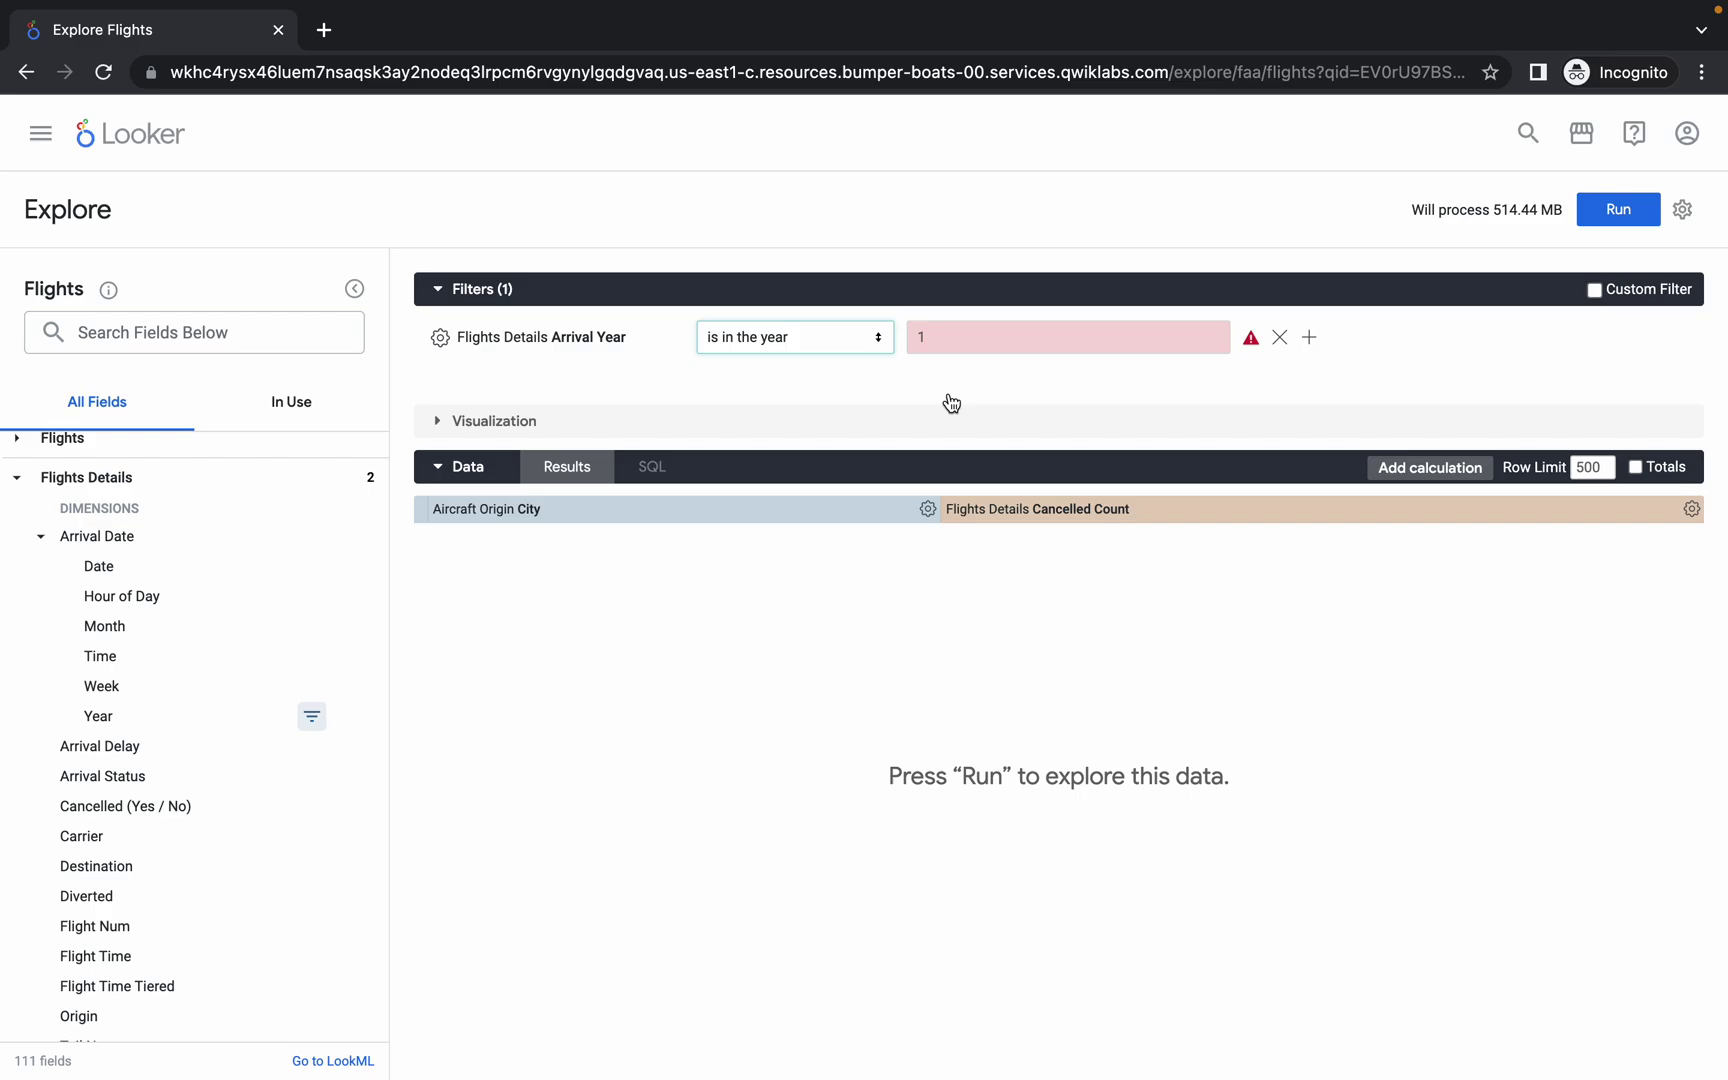
click(950, 337)
text(2000)
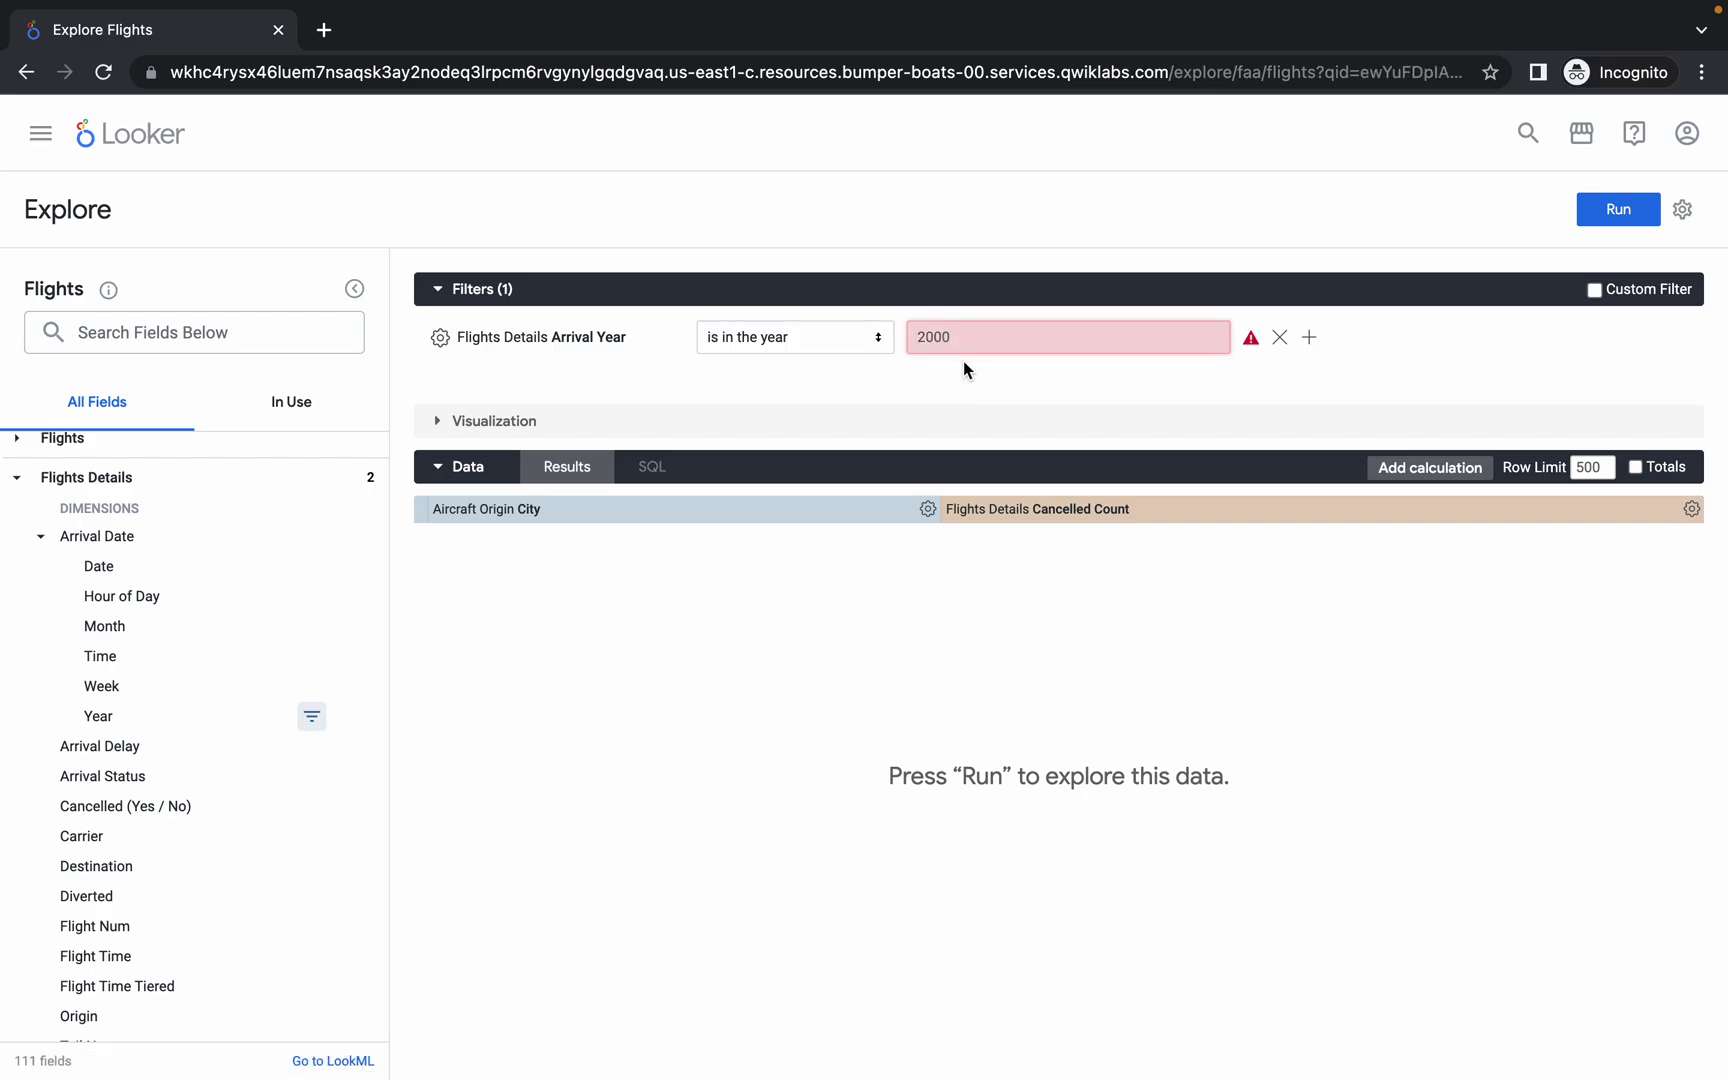
- Compare the filter with the lab's instruction for the year 2000, and run the primary query in Looker
key(ctrl+Left)
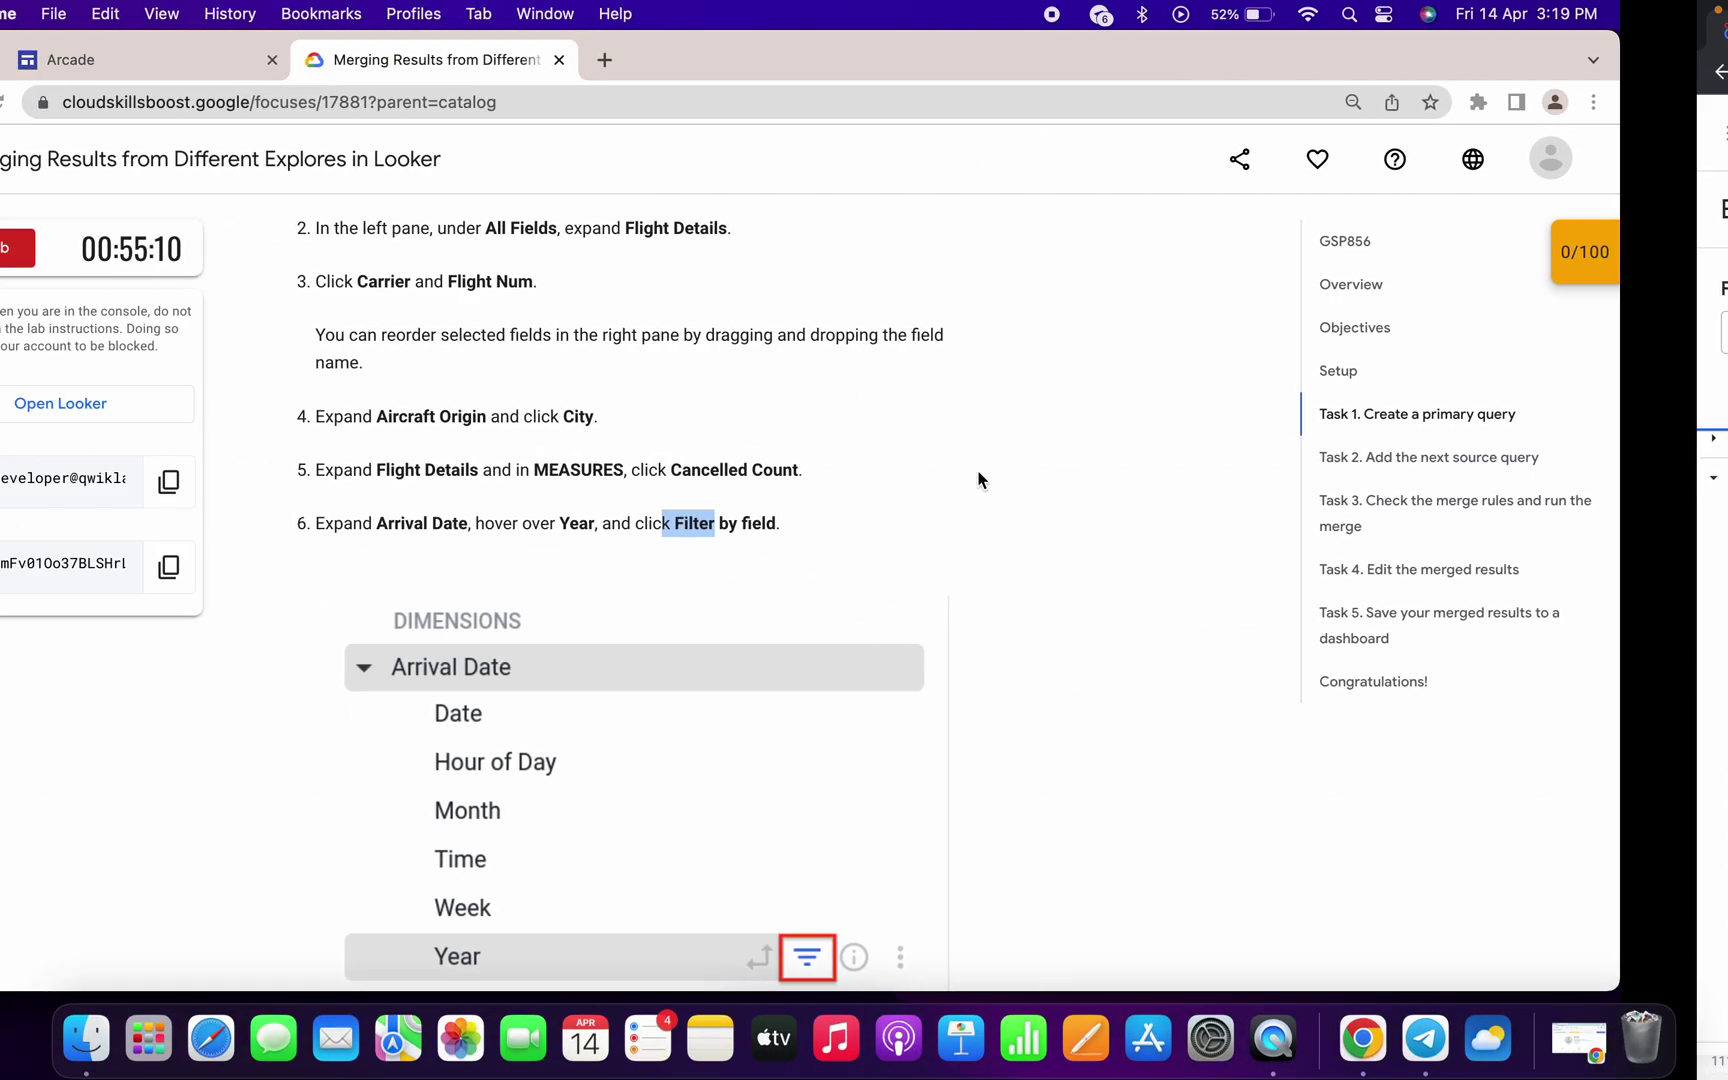
scroll(828, 633, down, 6)
scroll(828, 640, up, 1)
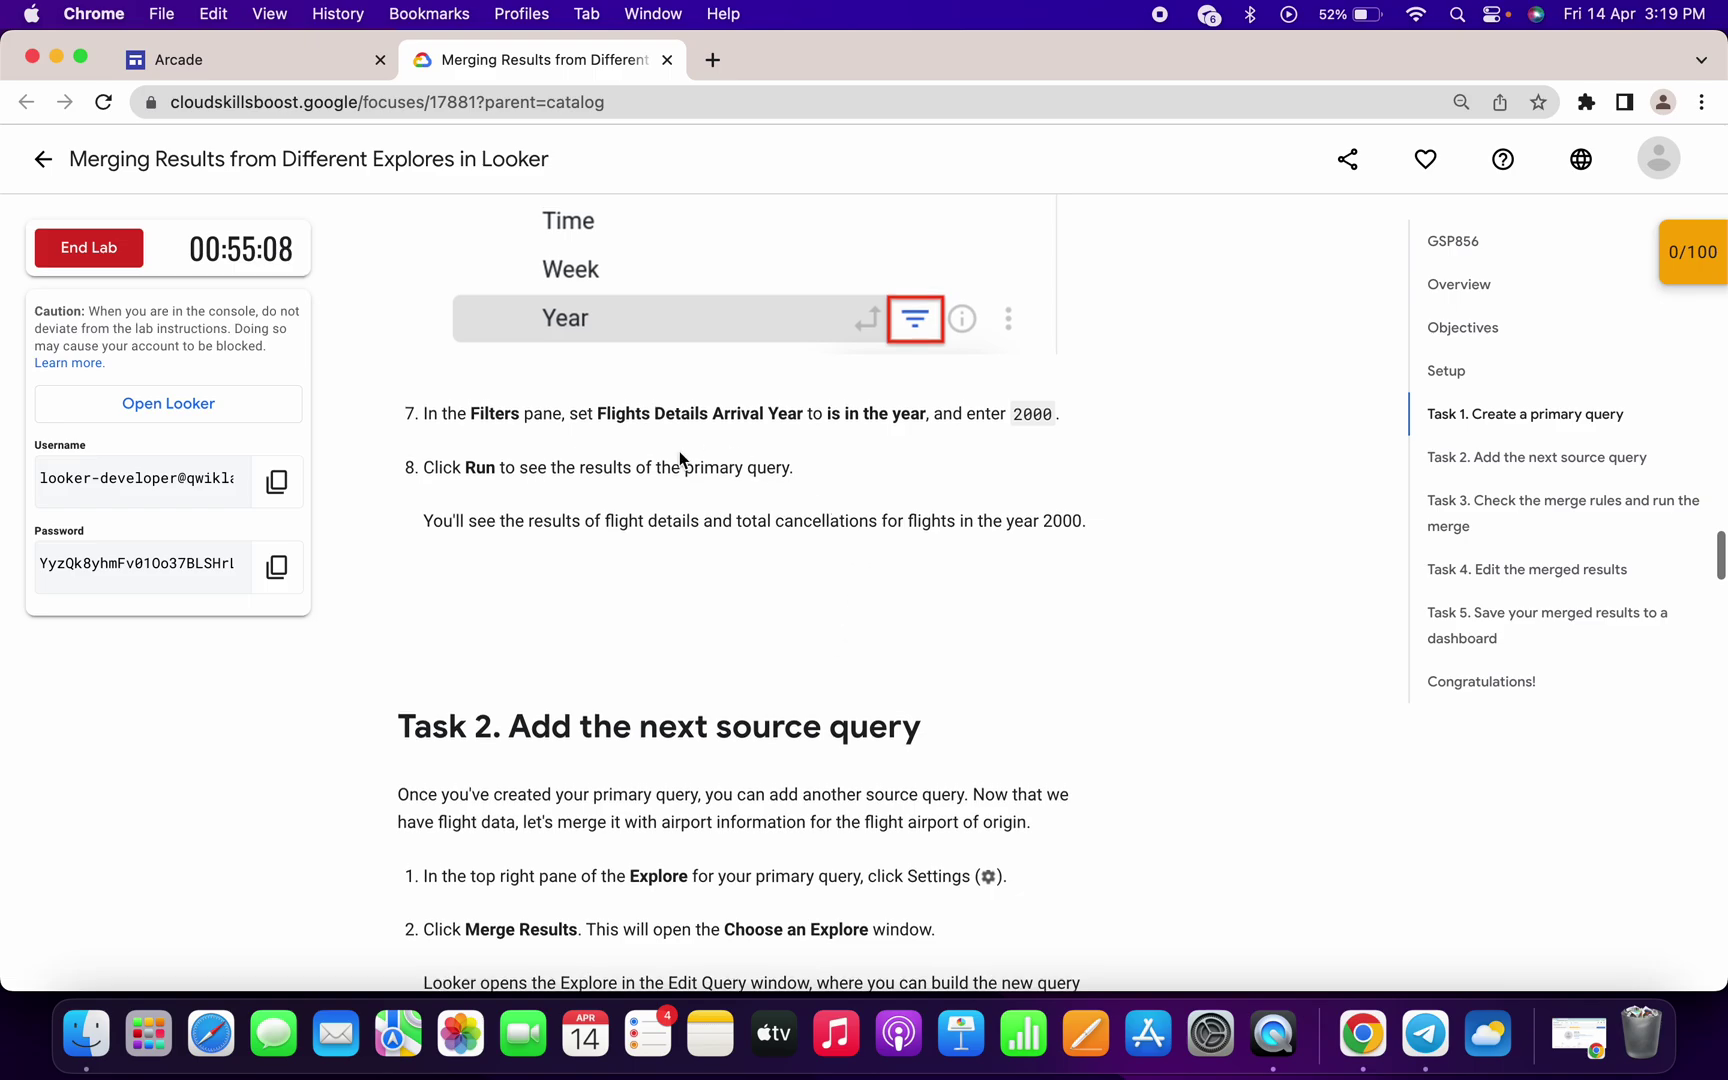
drag(578, 414, 1062, 432)
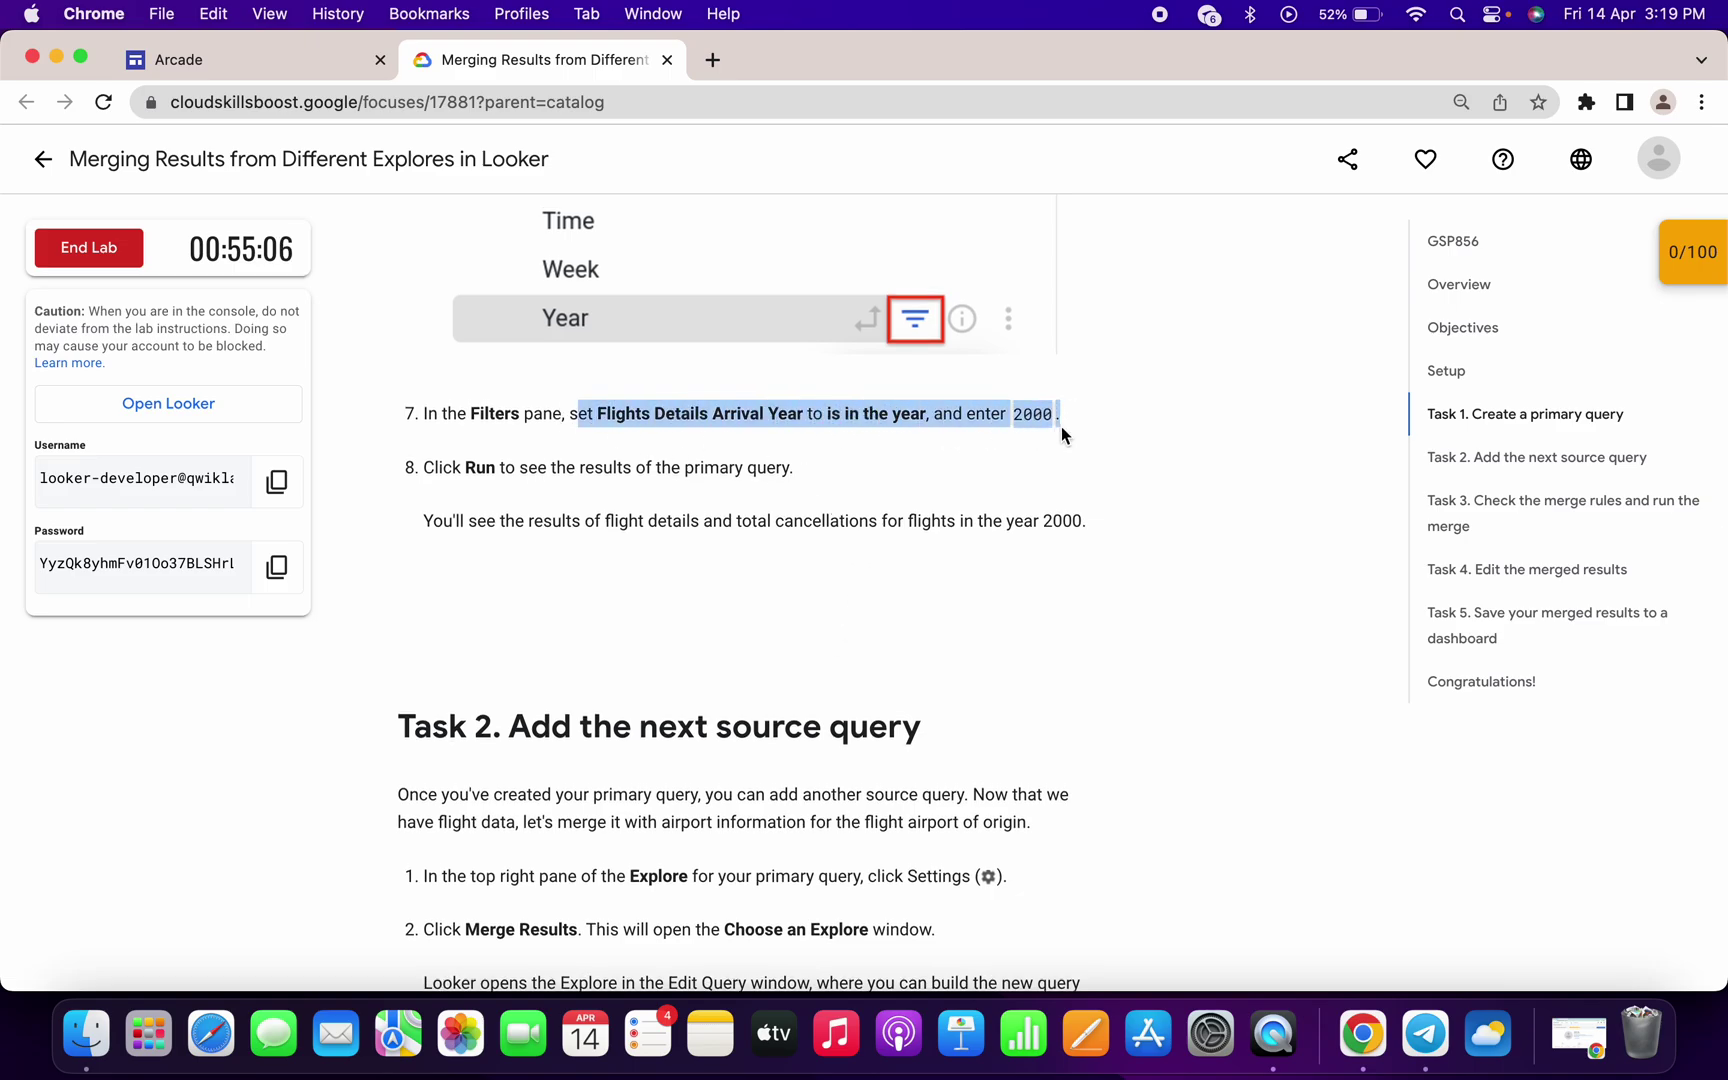
key(ctrl+Right)
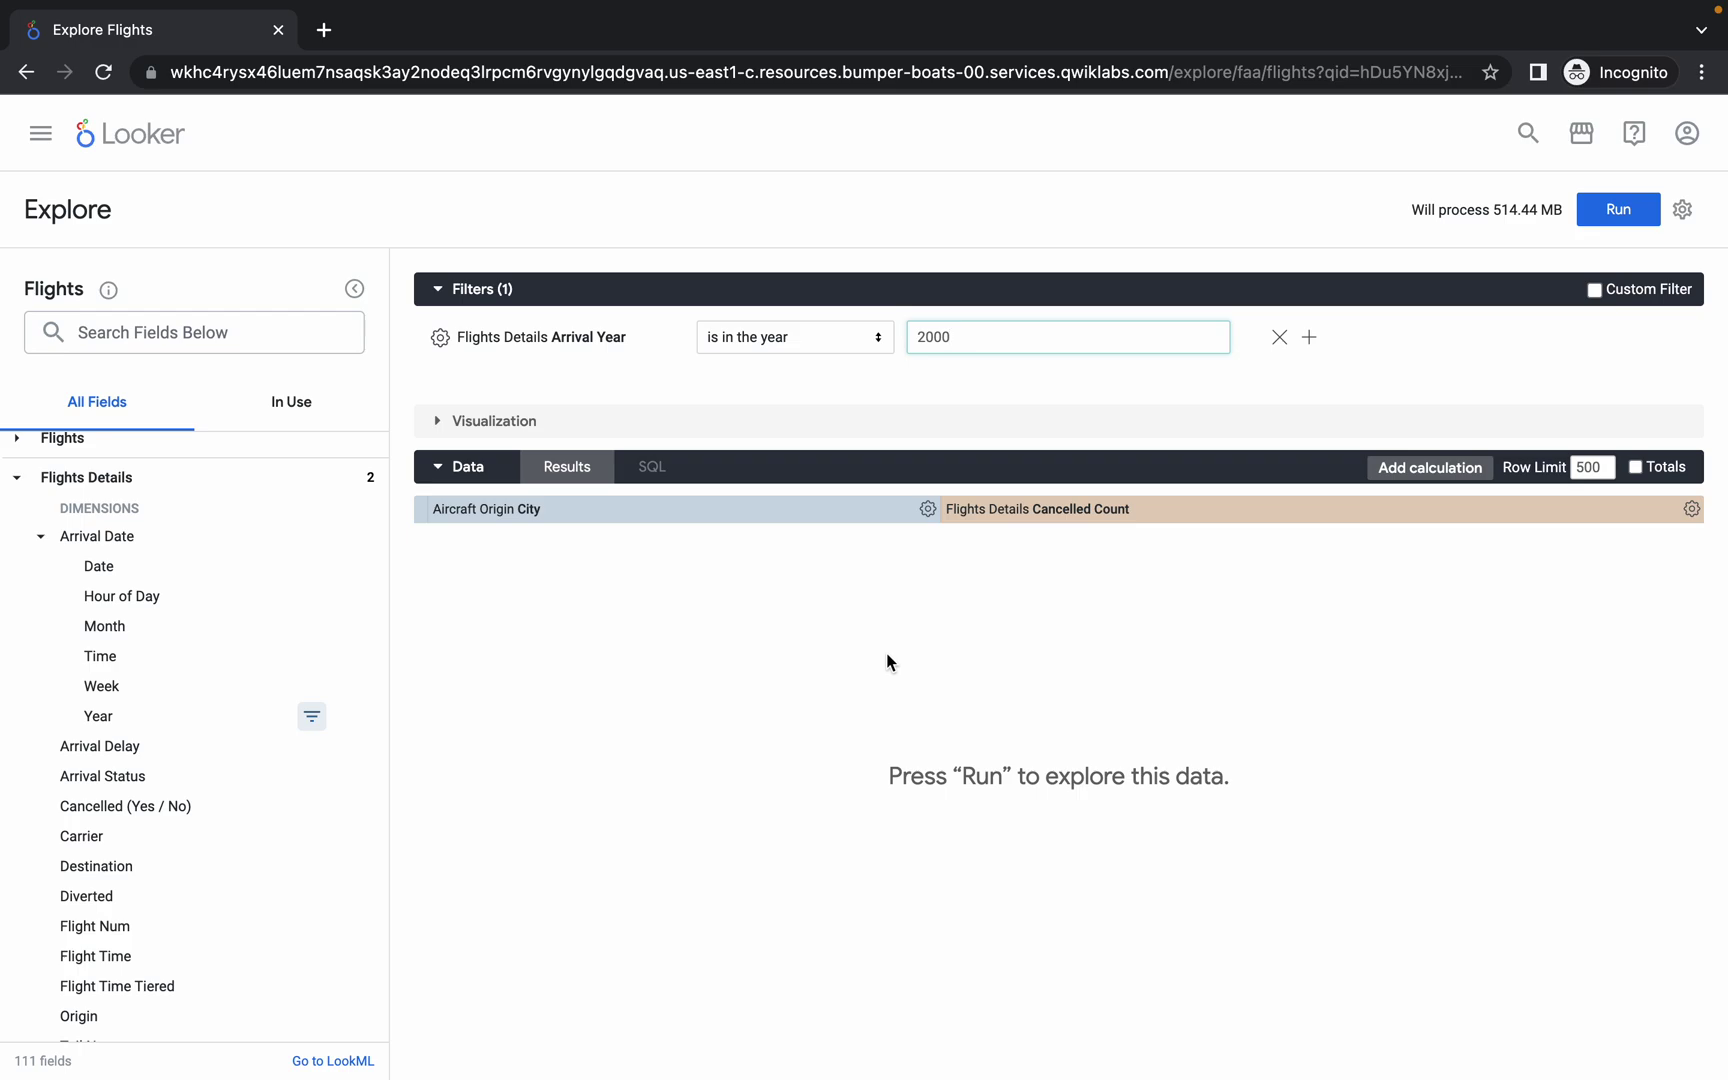
click(1614, 222)
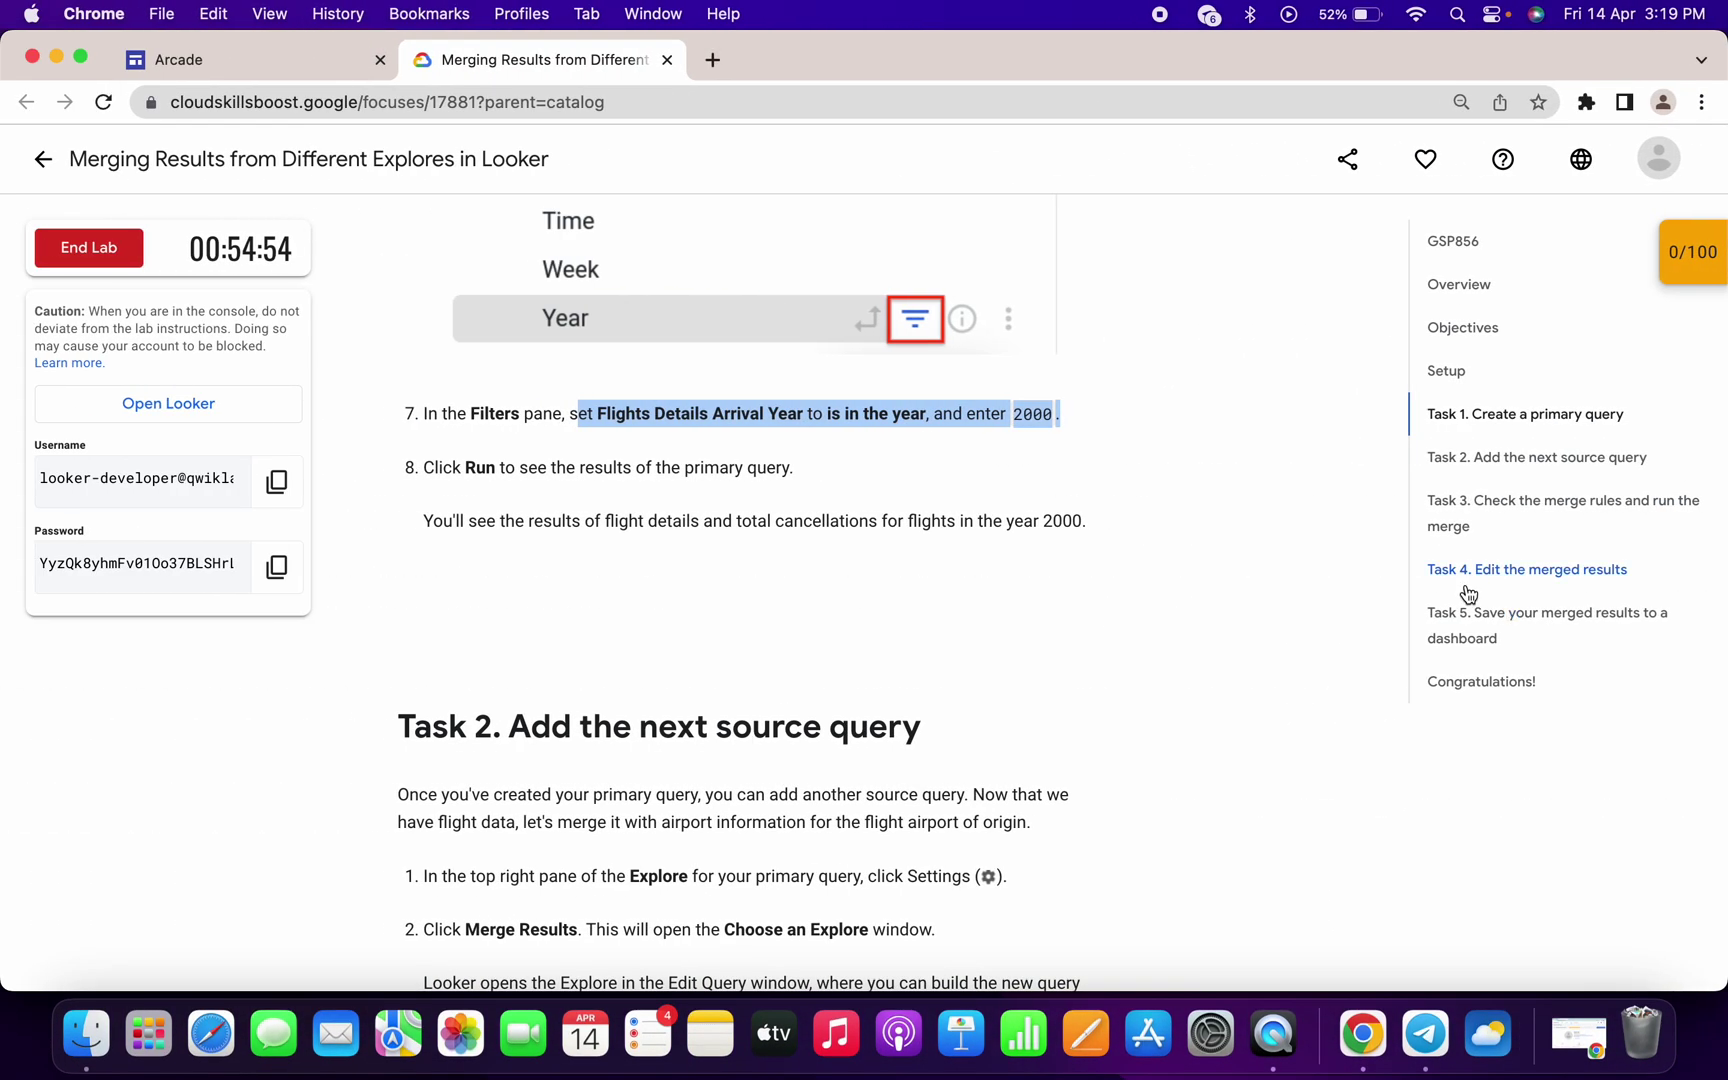
- Read the start of Task 2 in the lab instructions and start Merge results from the Flights query in Looker
key(ctrl+Right)
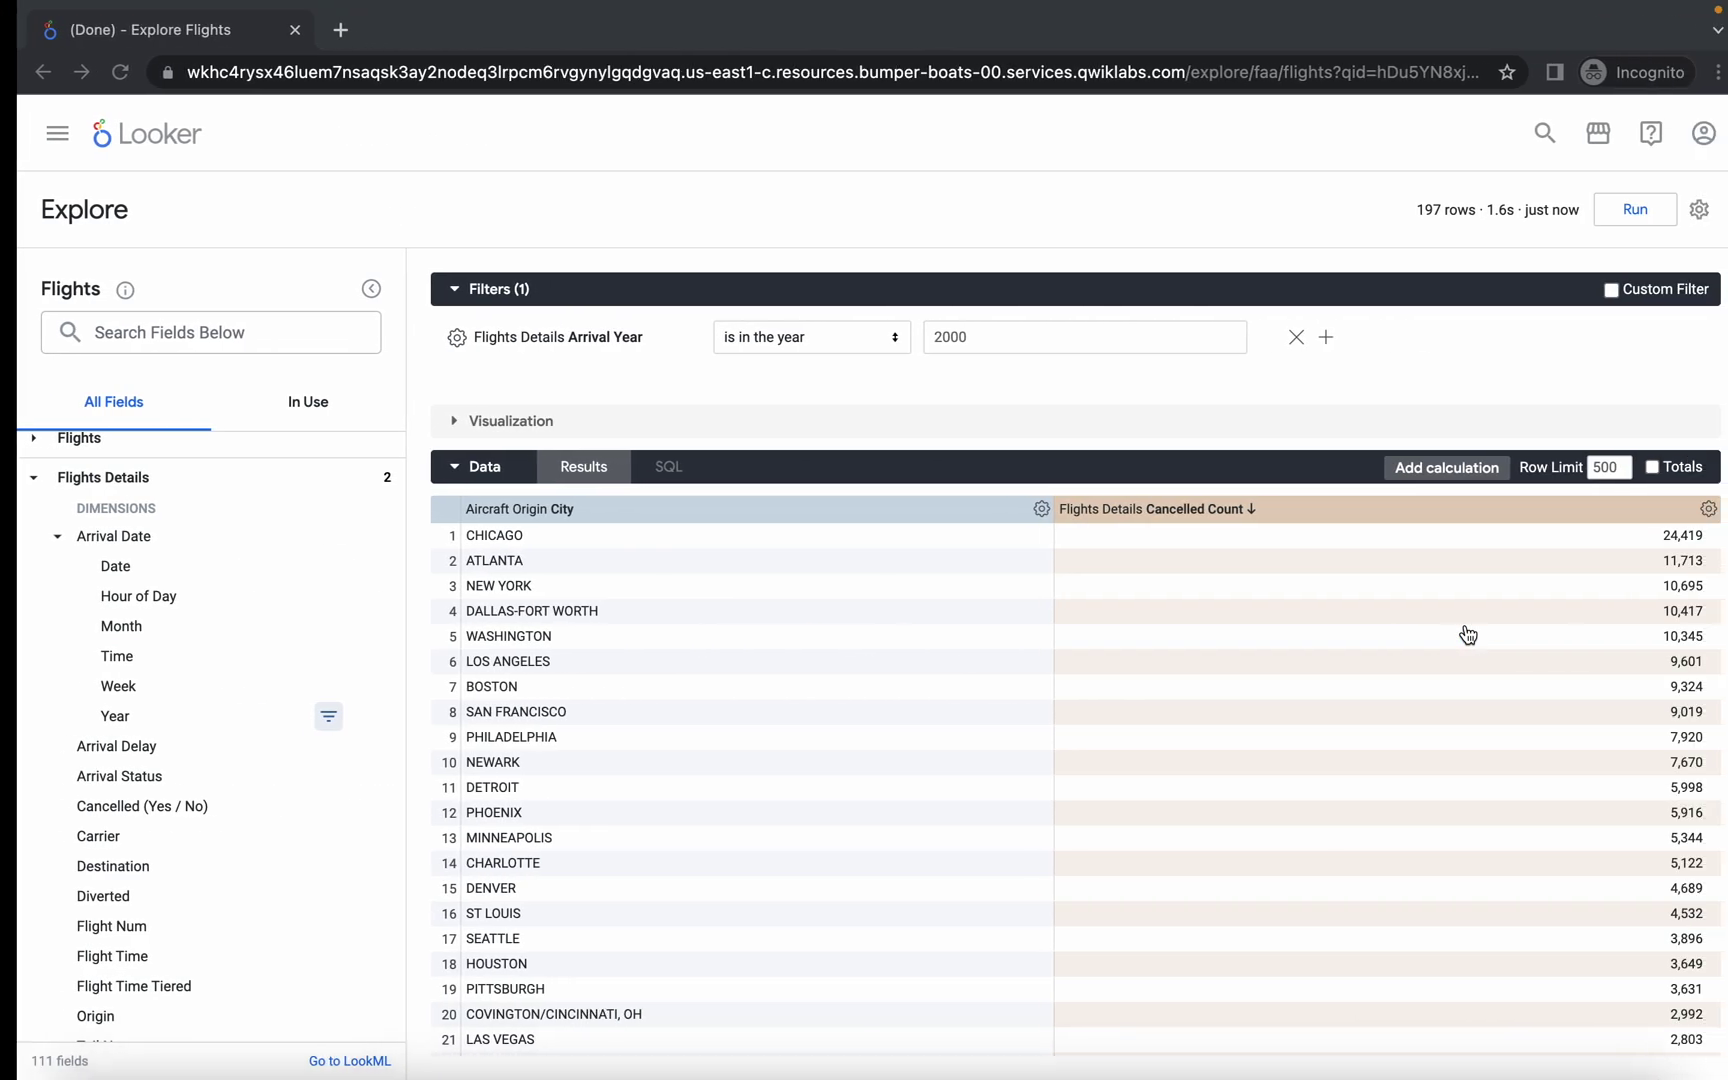
key(ctrl+Left)
scroll(574, 635, down, 5)
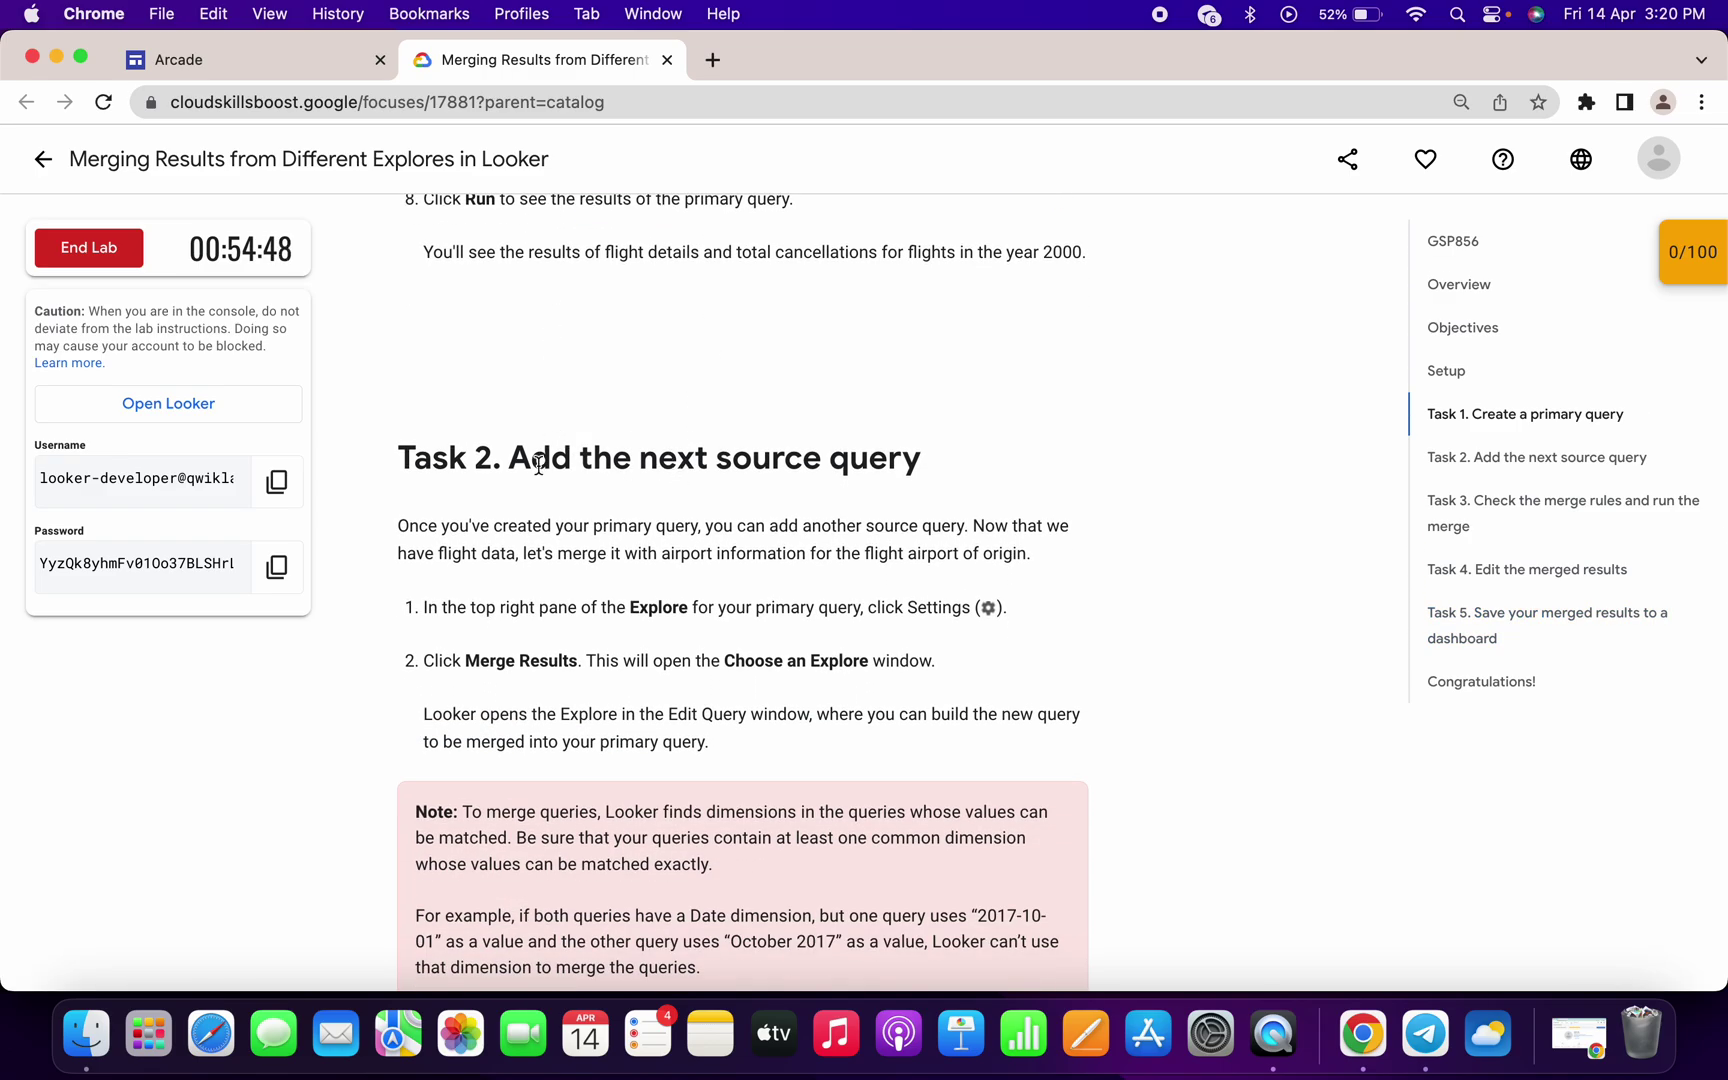
key(ctrl+Right)
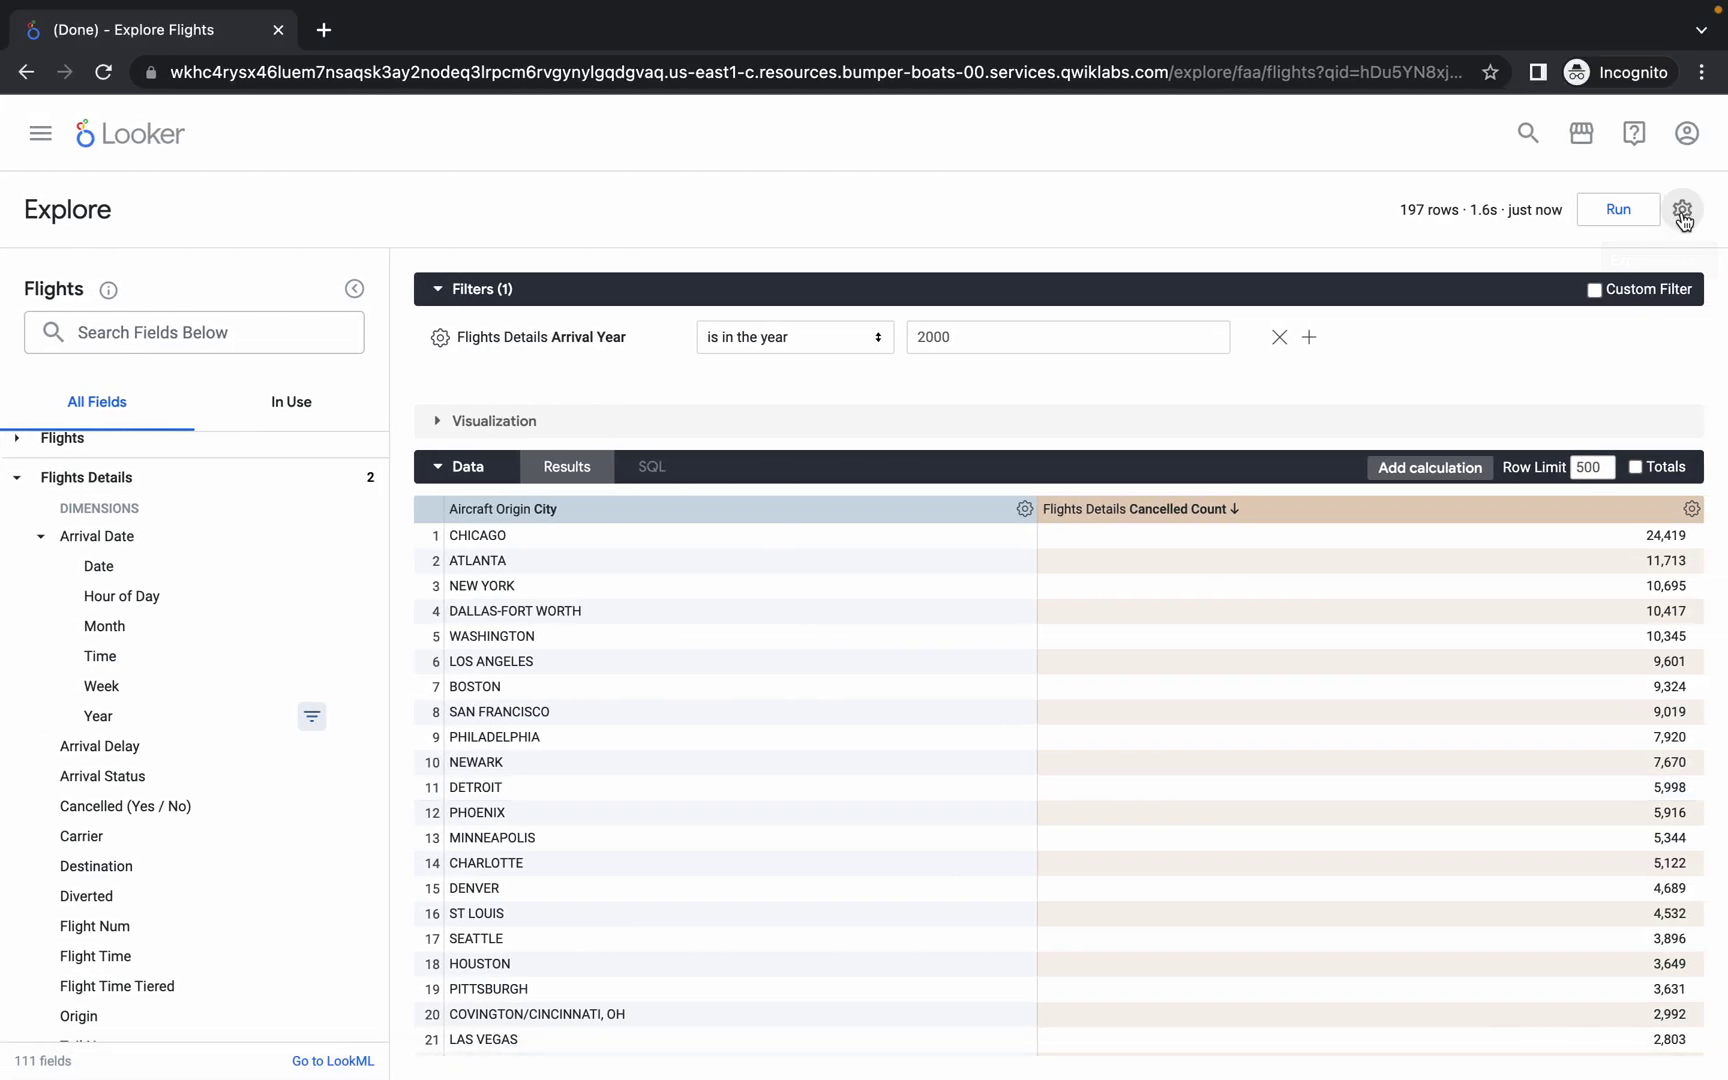
click(1683, 212)
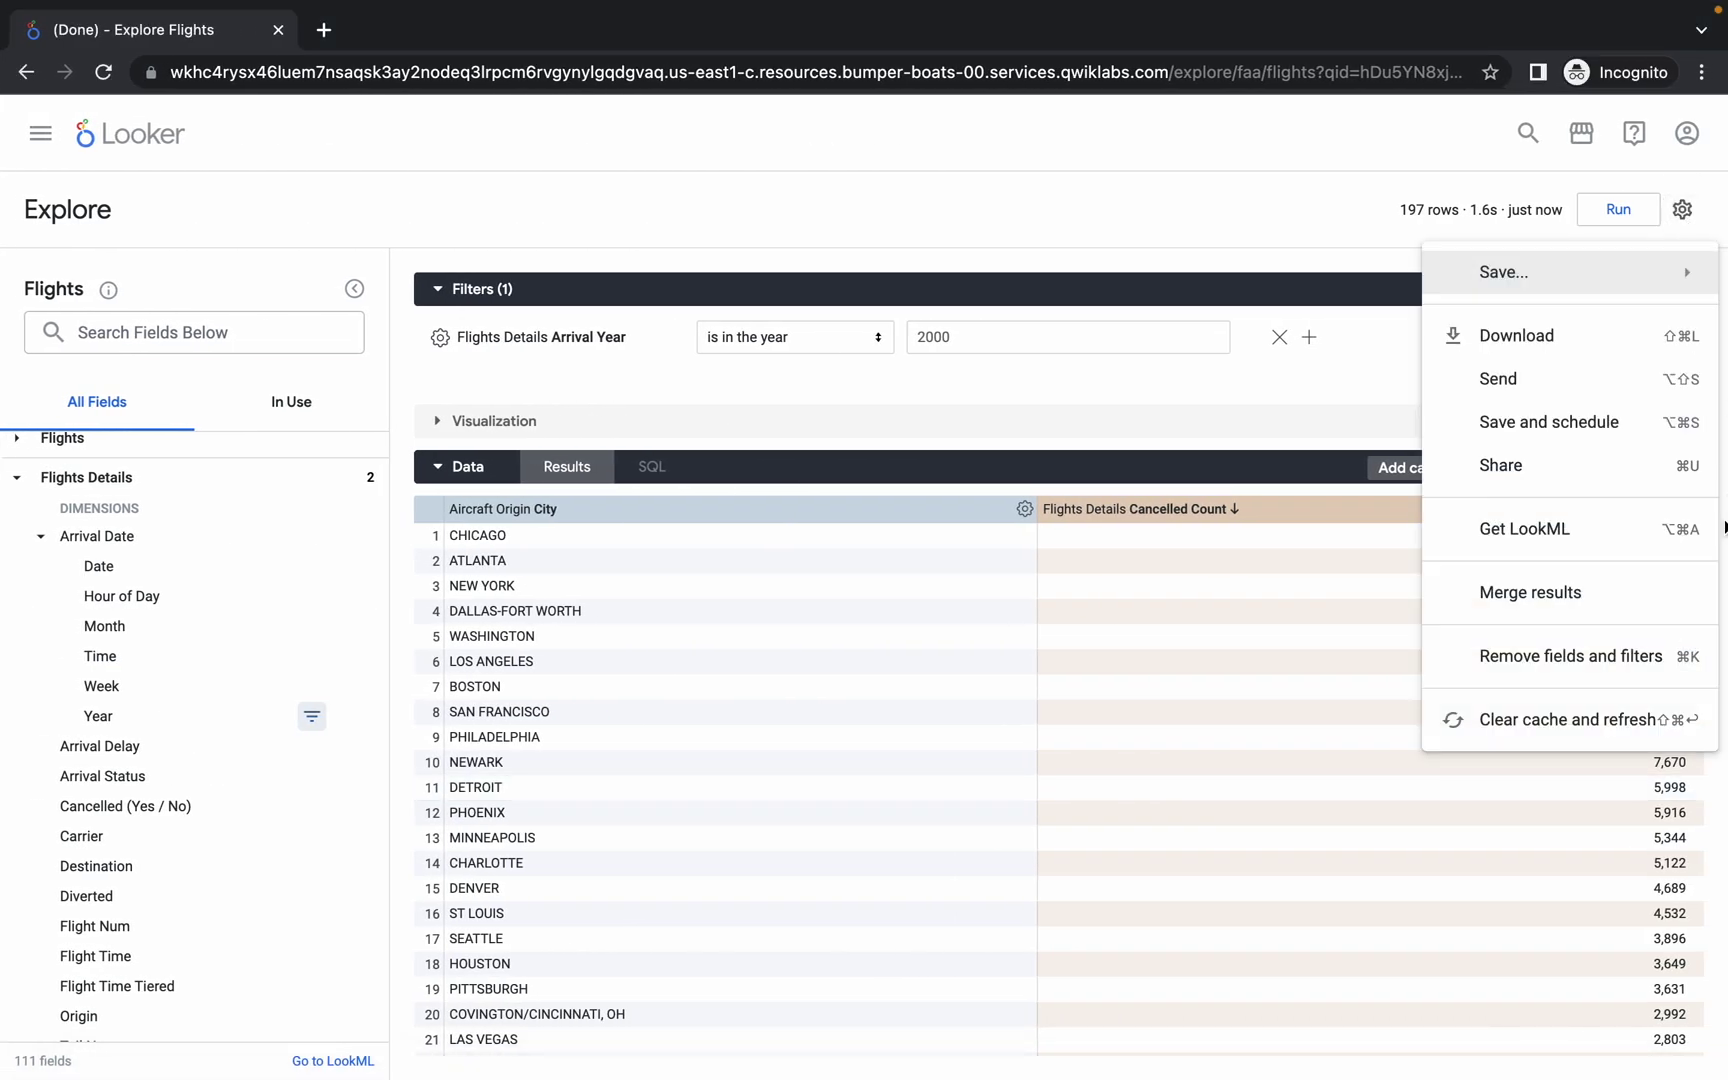
click(1518, 598)
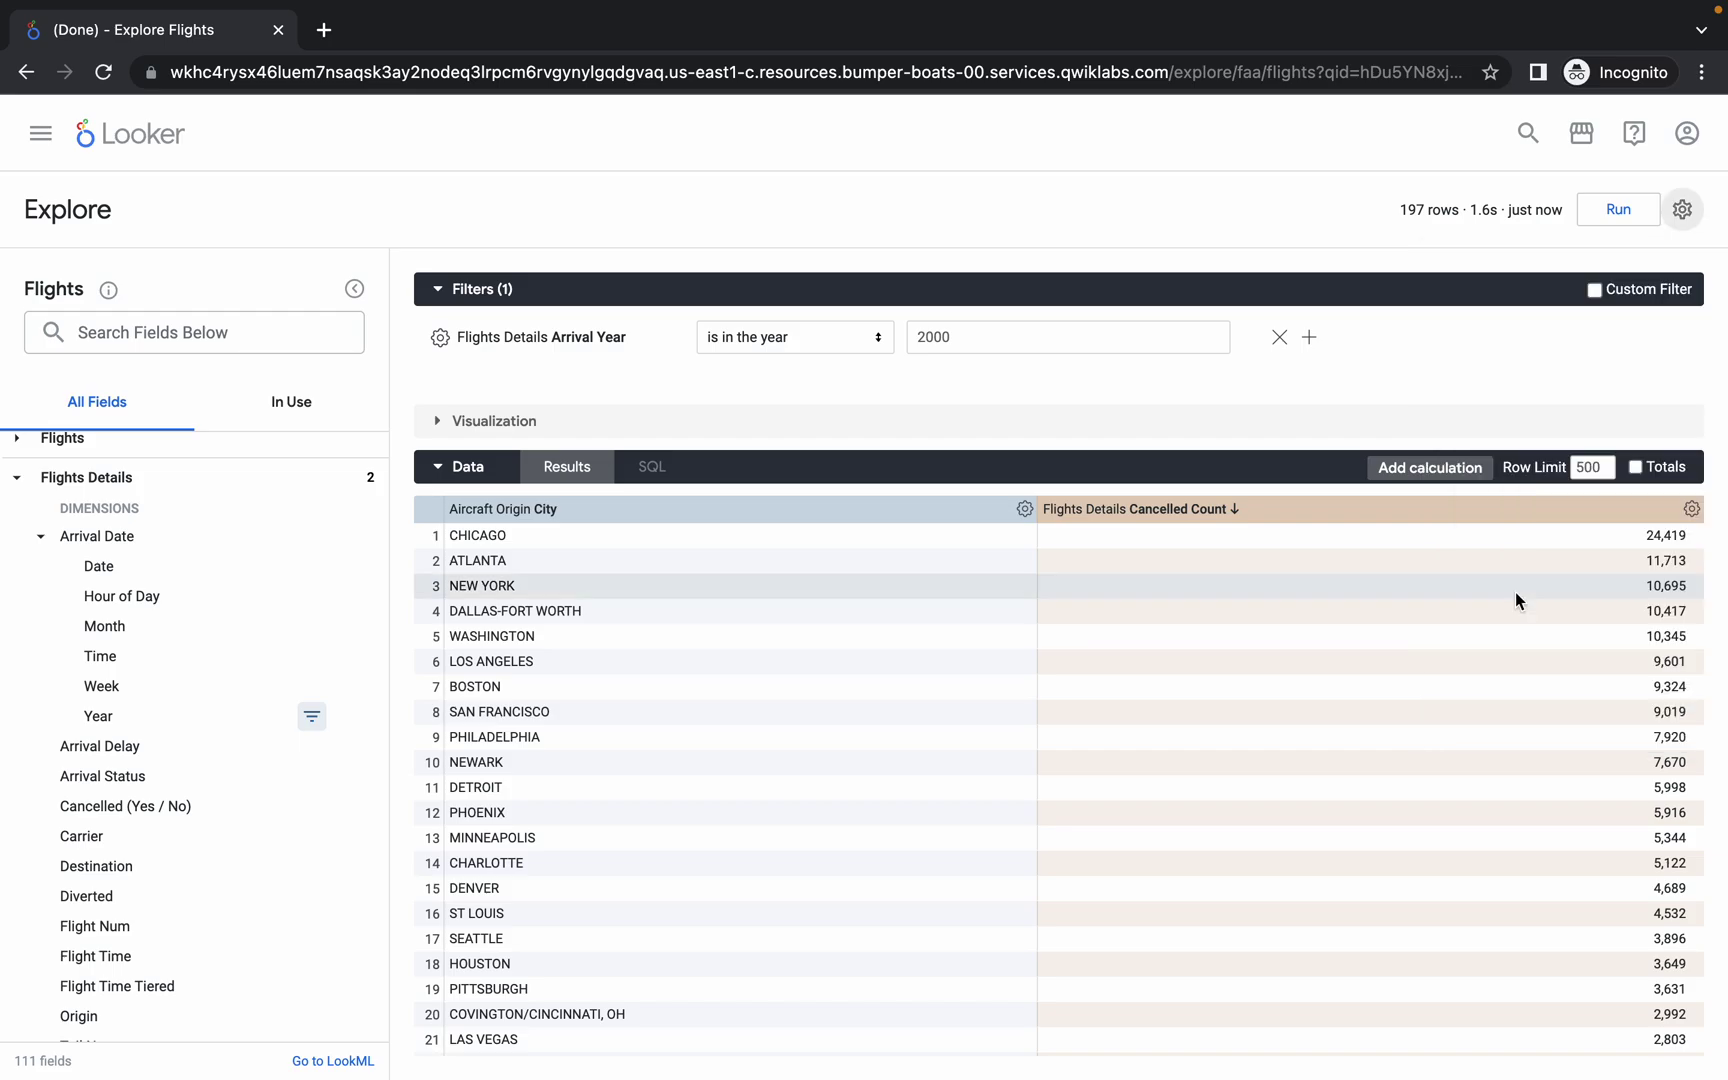
- Read the Task 2 instructions for the second source query, and choose the Airports Explore in Looker
key(ctrl+Left)
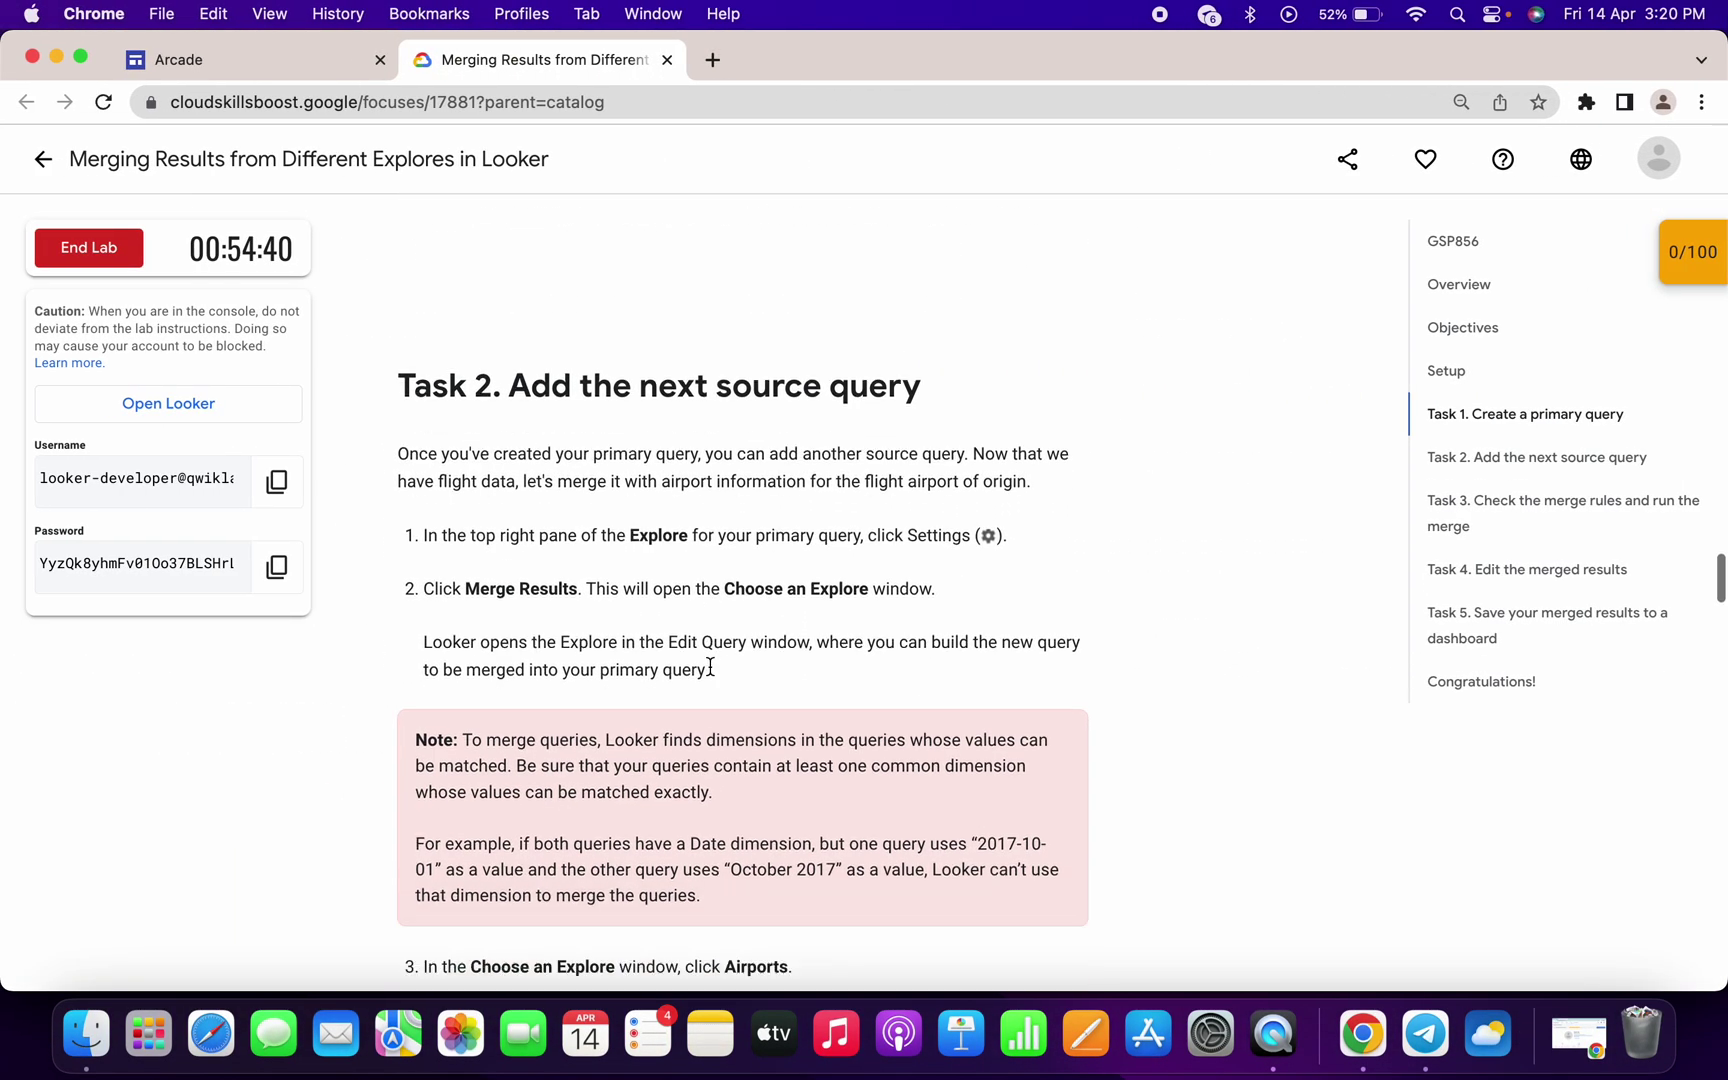
scroll(710, 667, down, 5)
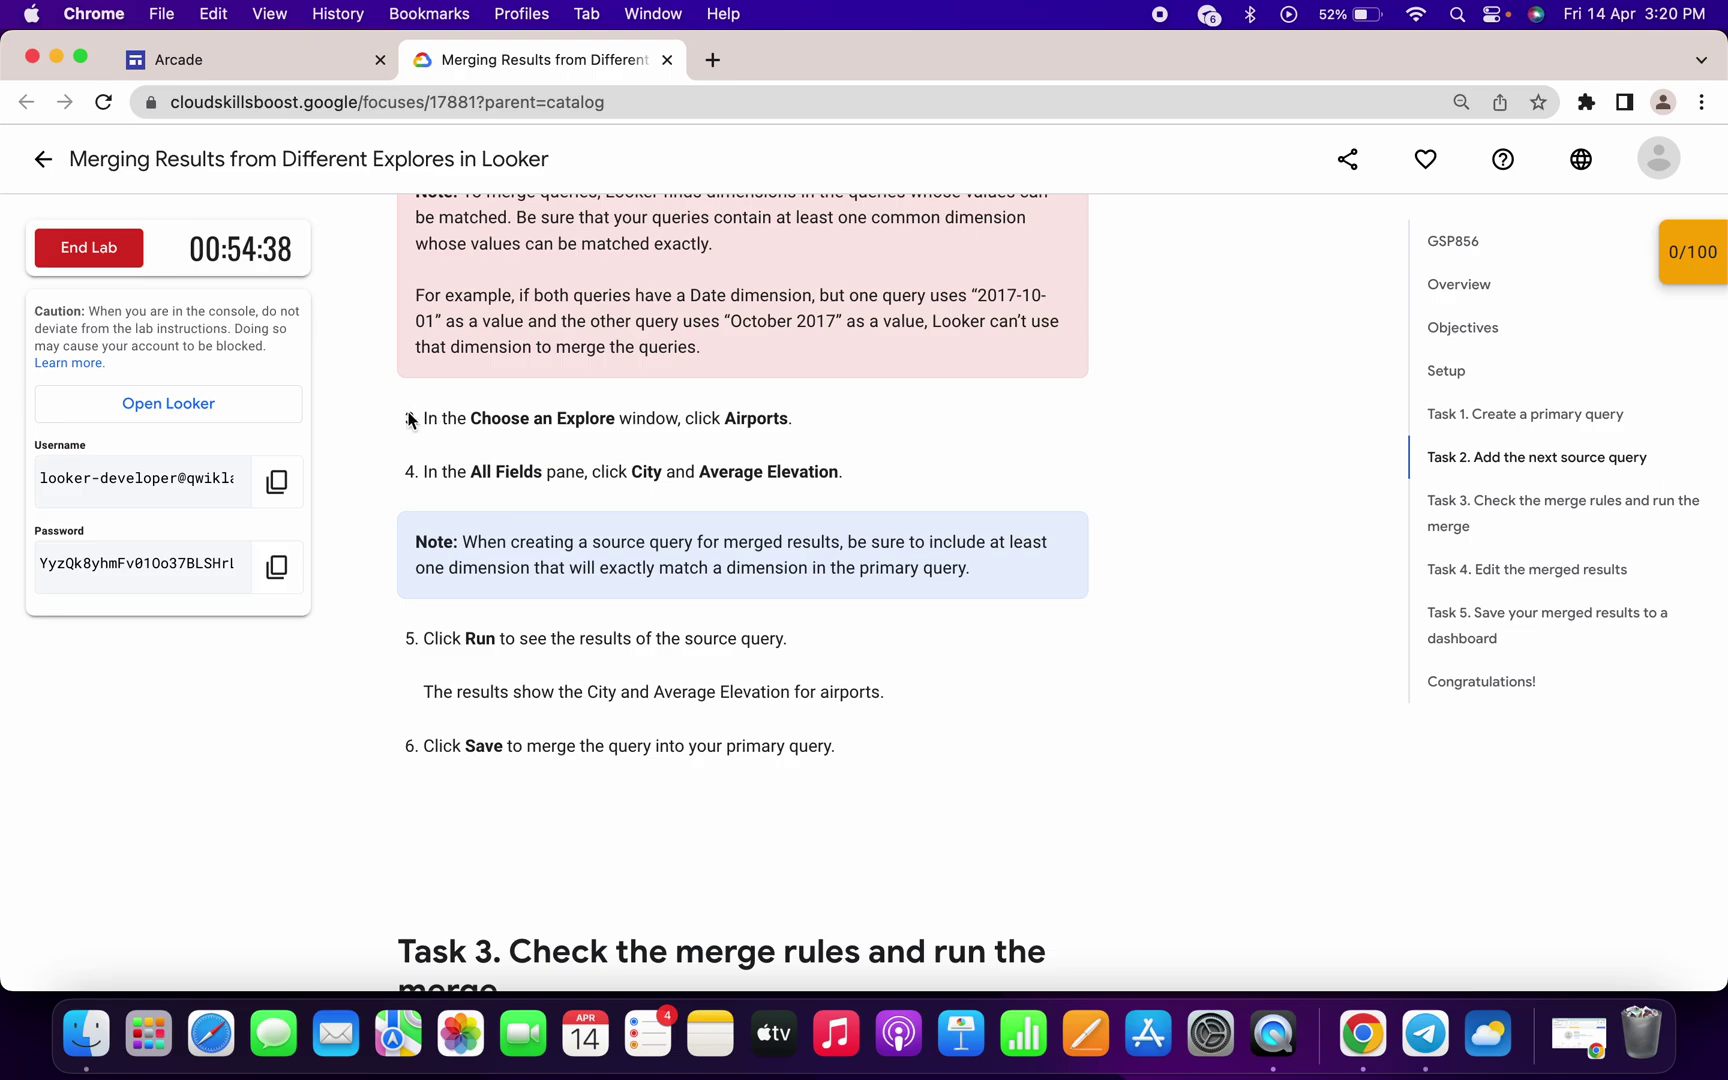
drag(410, 420, 454, 495)
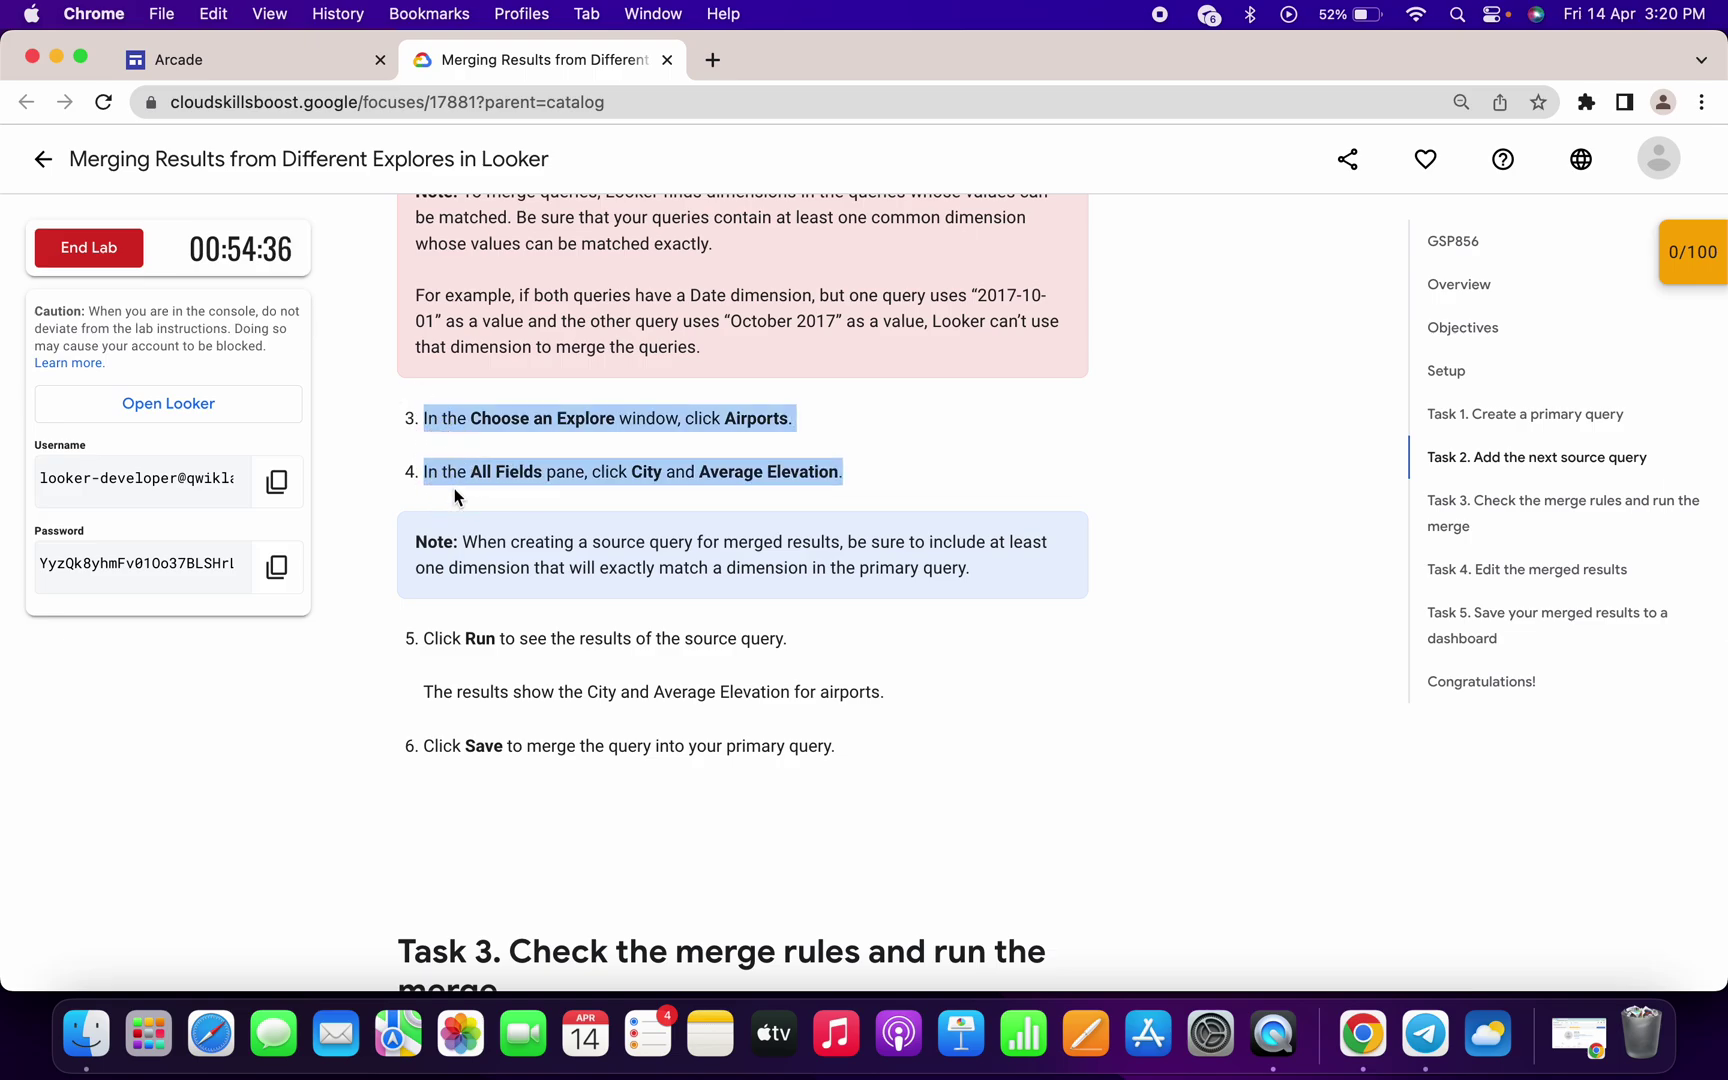
key(ctrl+Right)
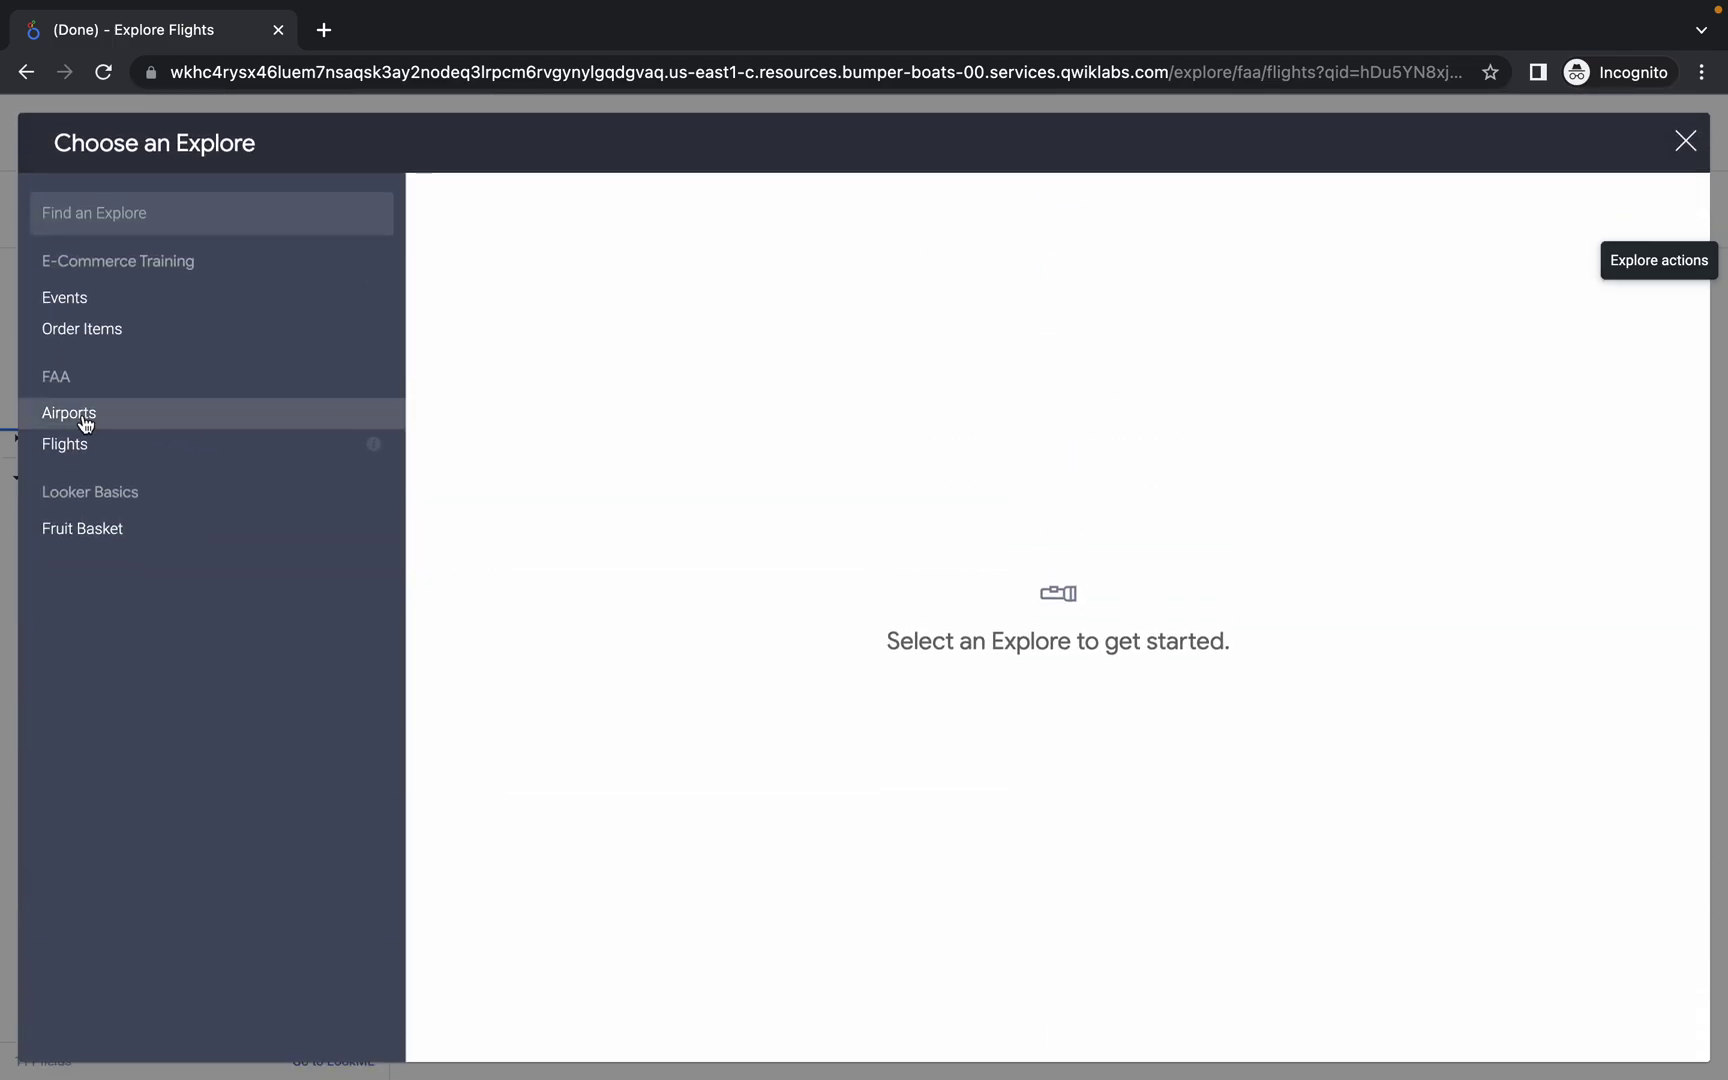
click(70, 413)
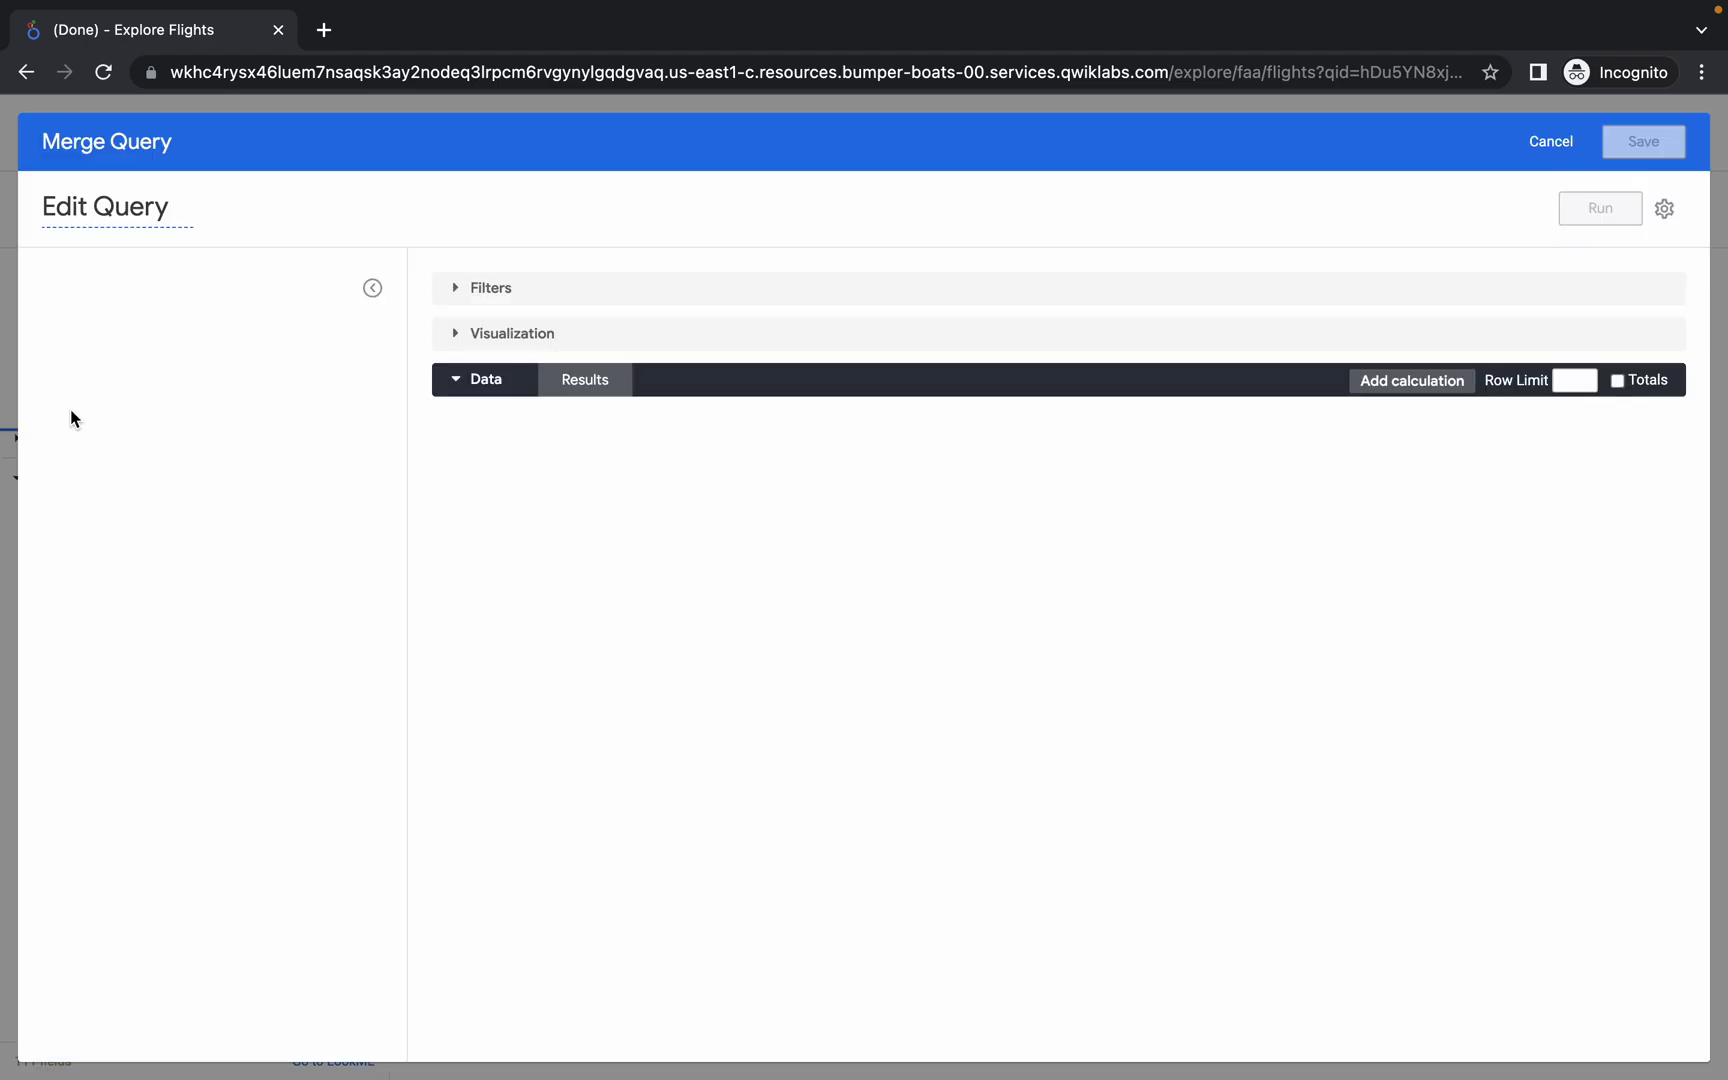
- Check the lab's field list and add the City dimension and Average Elevation measure to the Airports query in Looker
key(ctrl+Left)
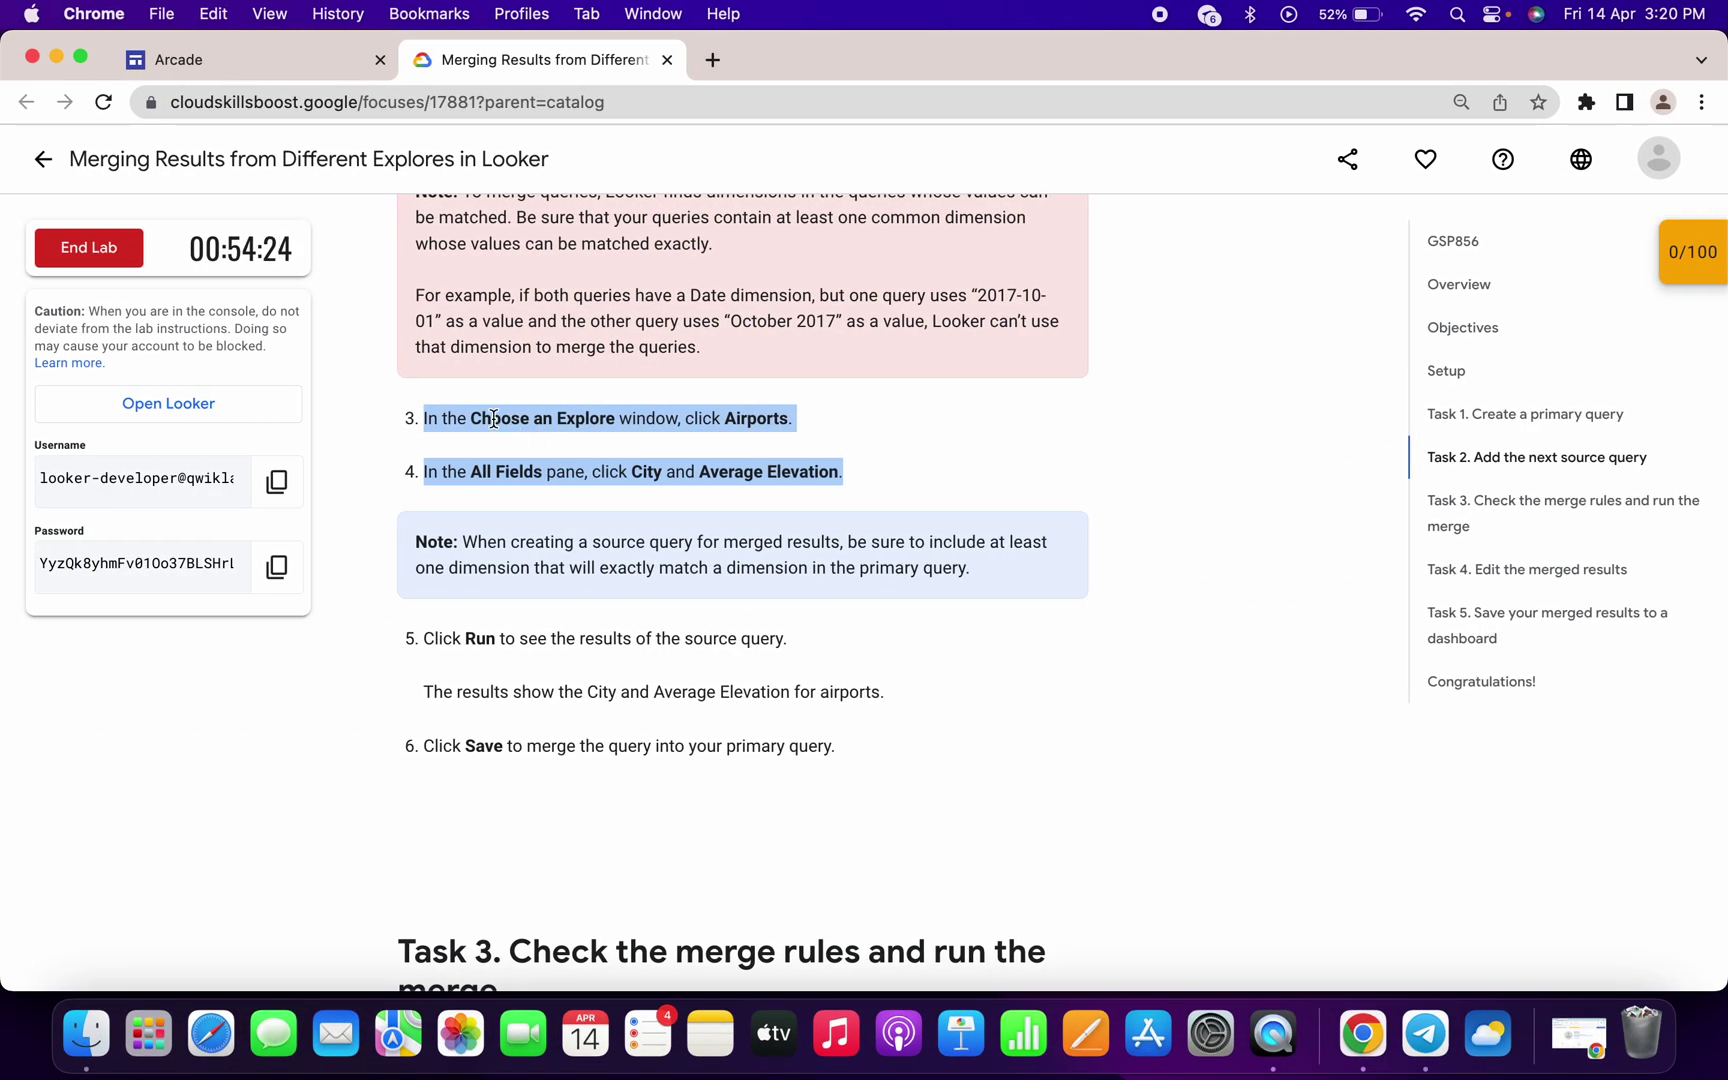
double_click(494, 418)
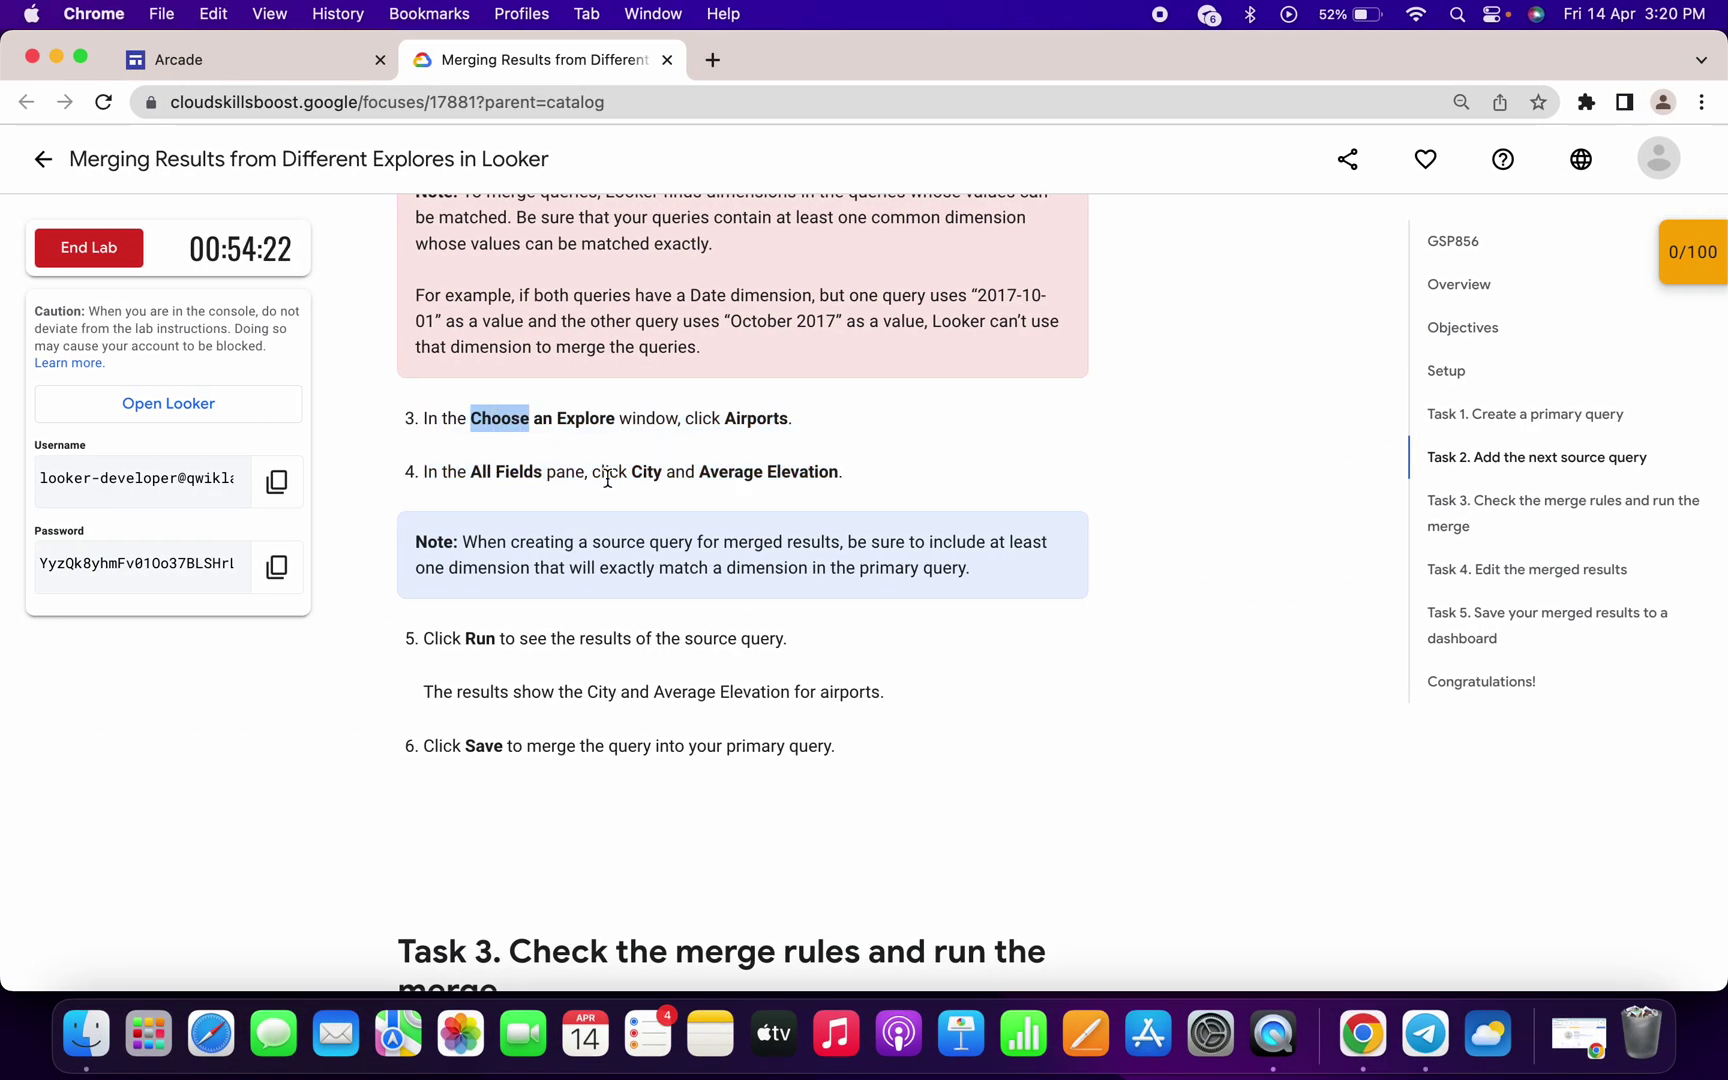
drag(611, 480, 676, 480)
key(ctrl+Right)
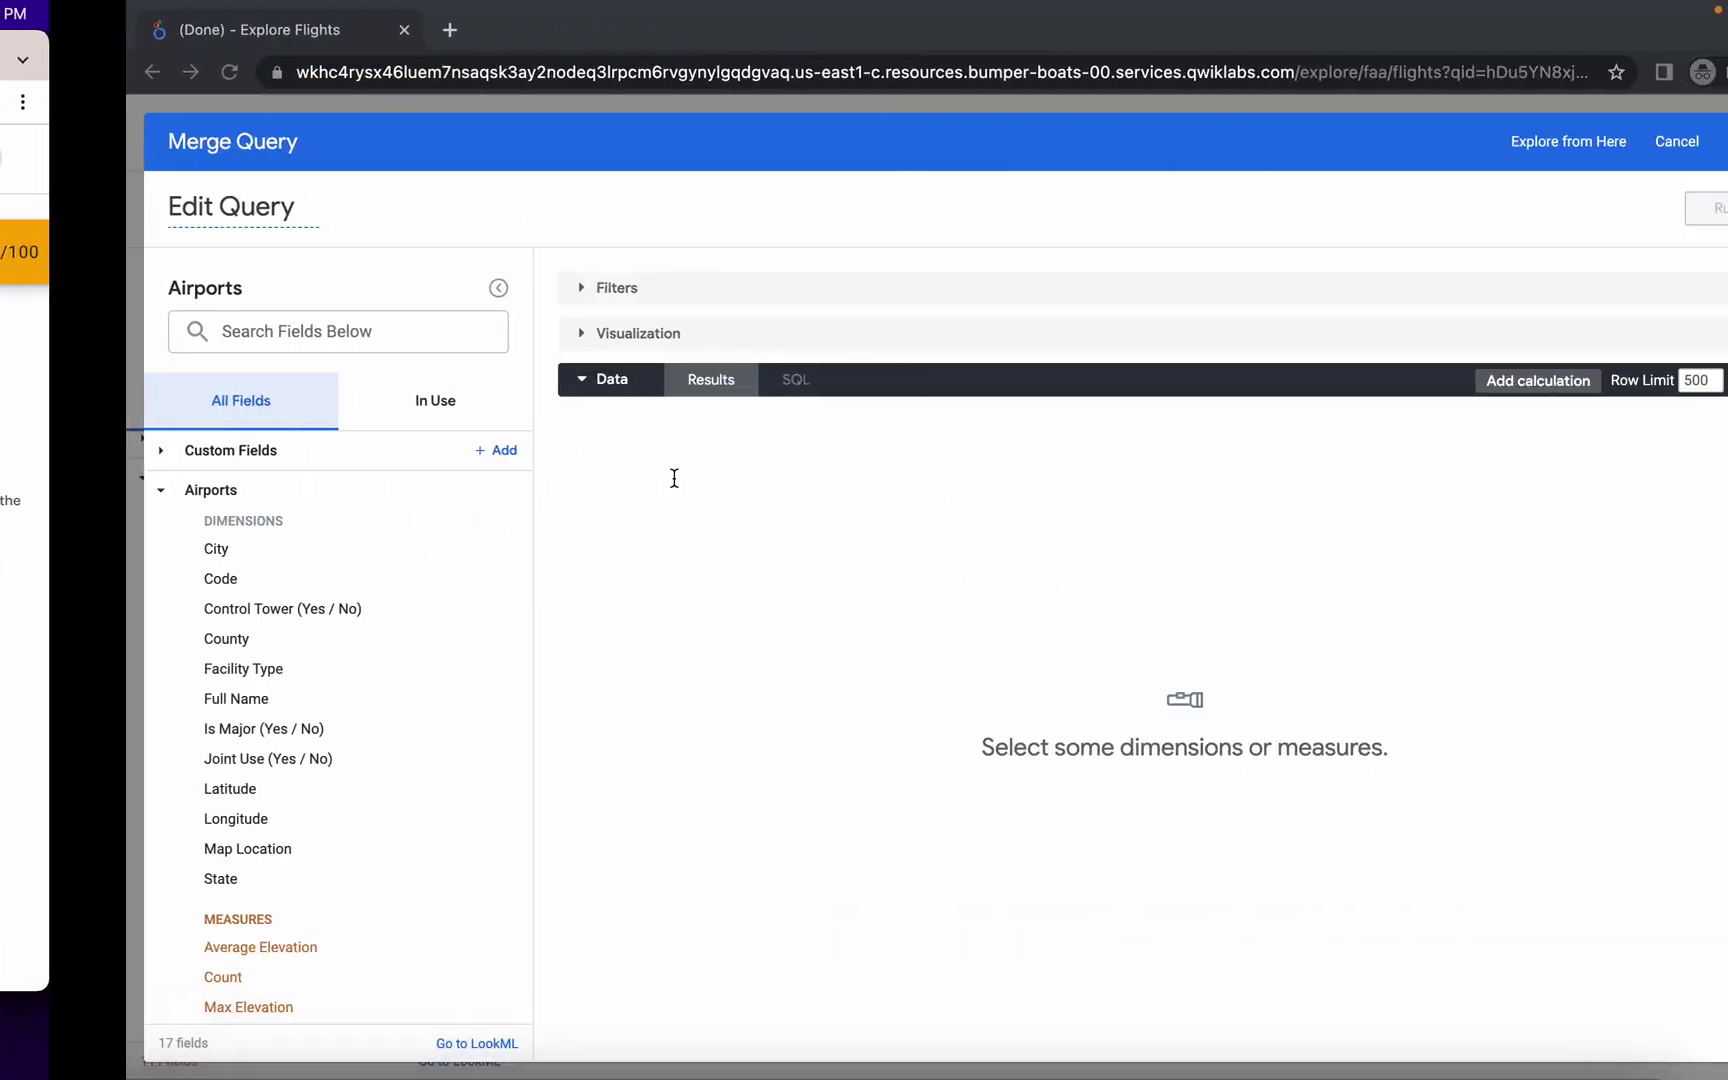
key(ctrl+Left)
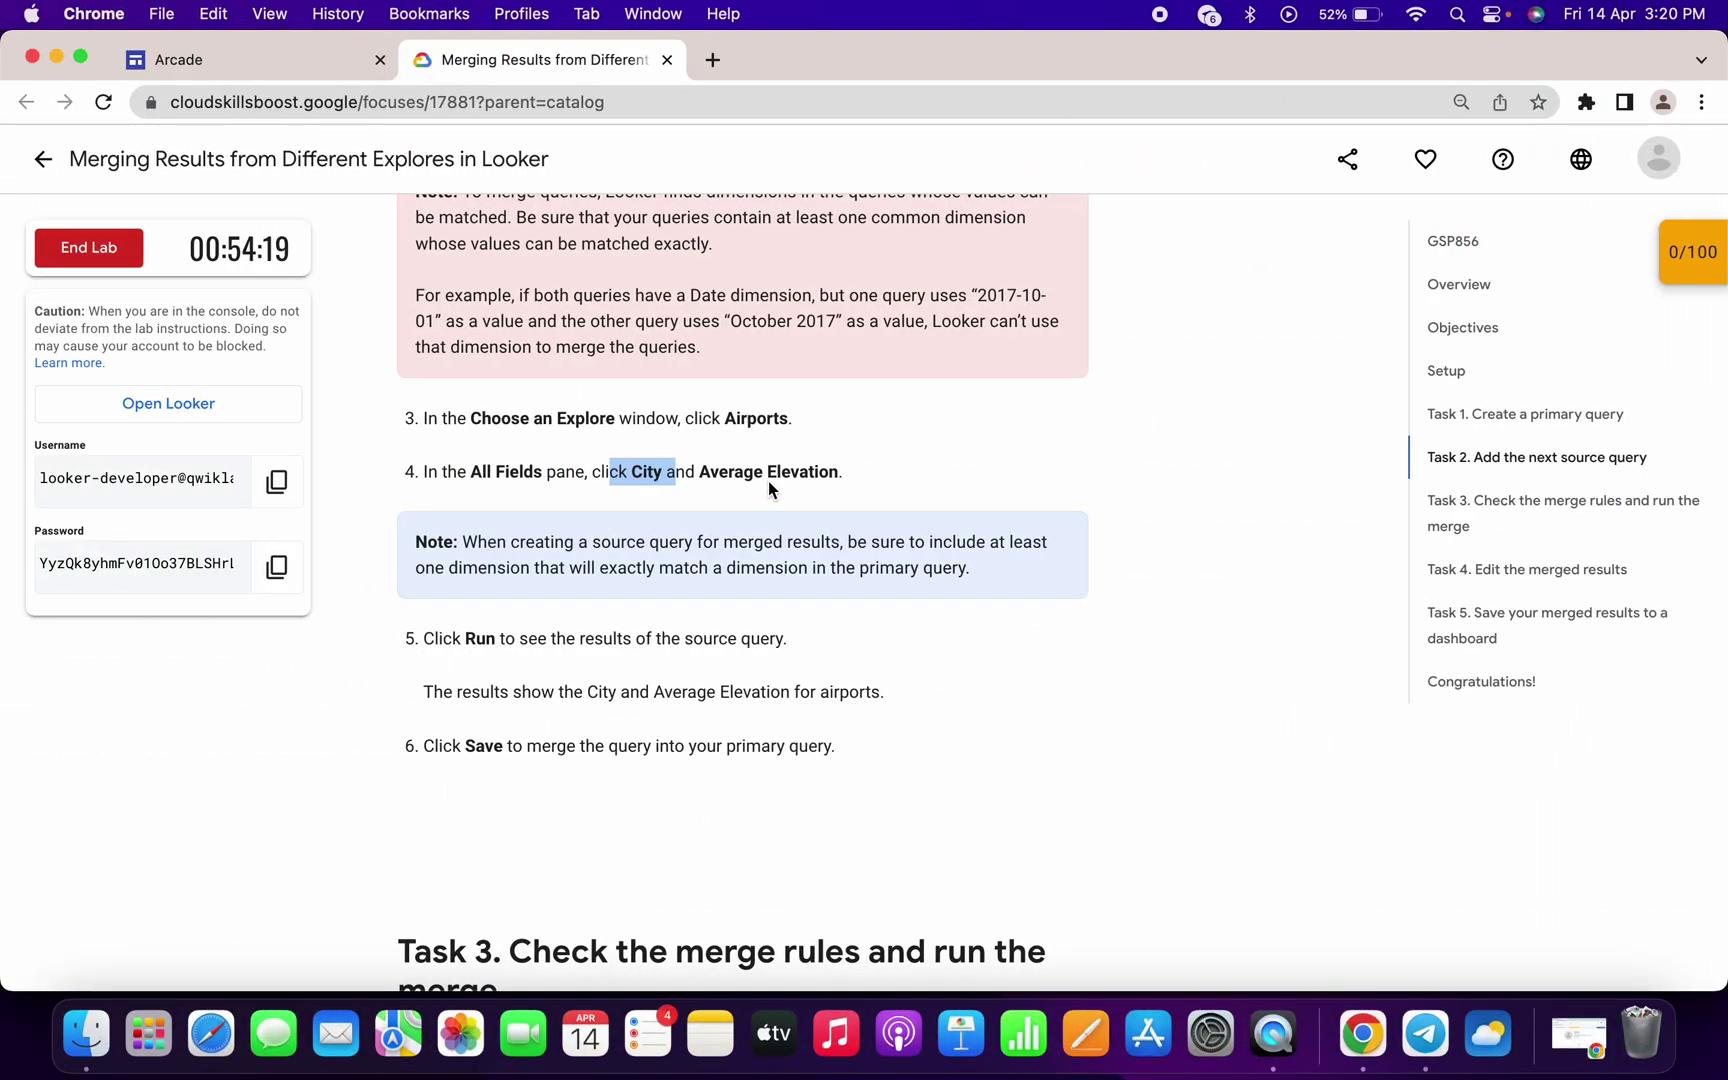
key(ctrl+Right)
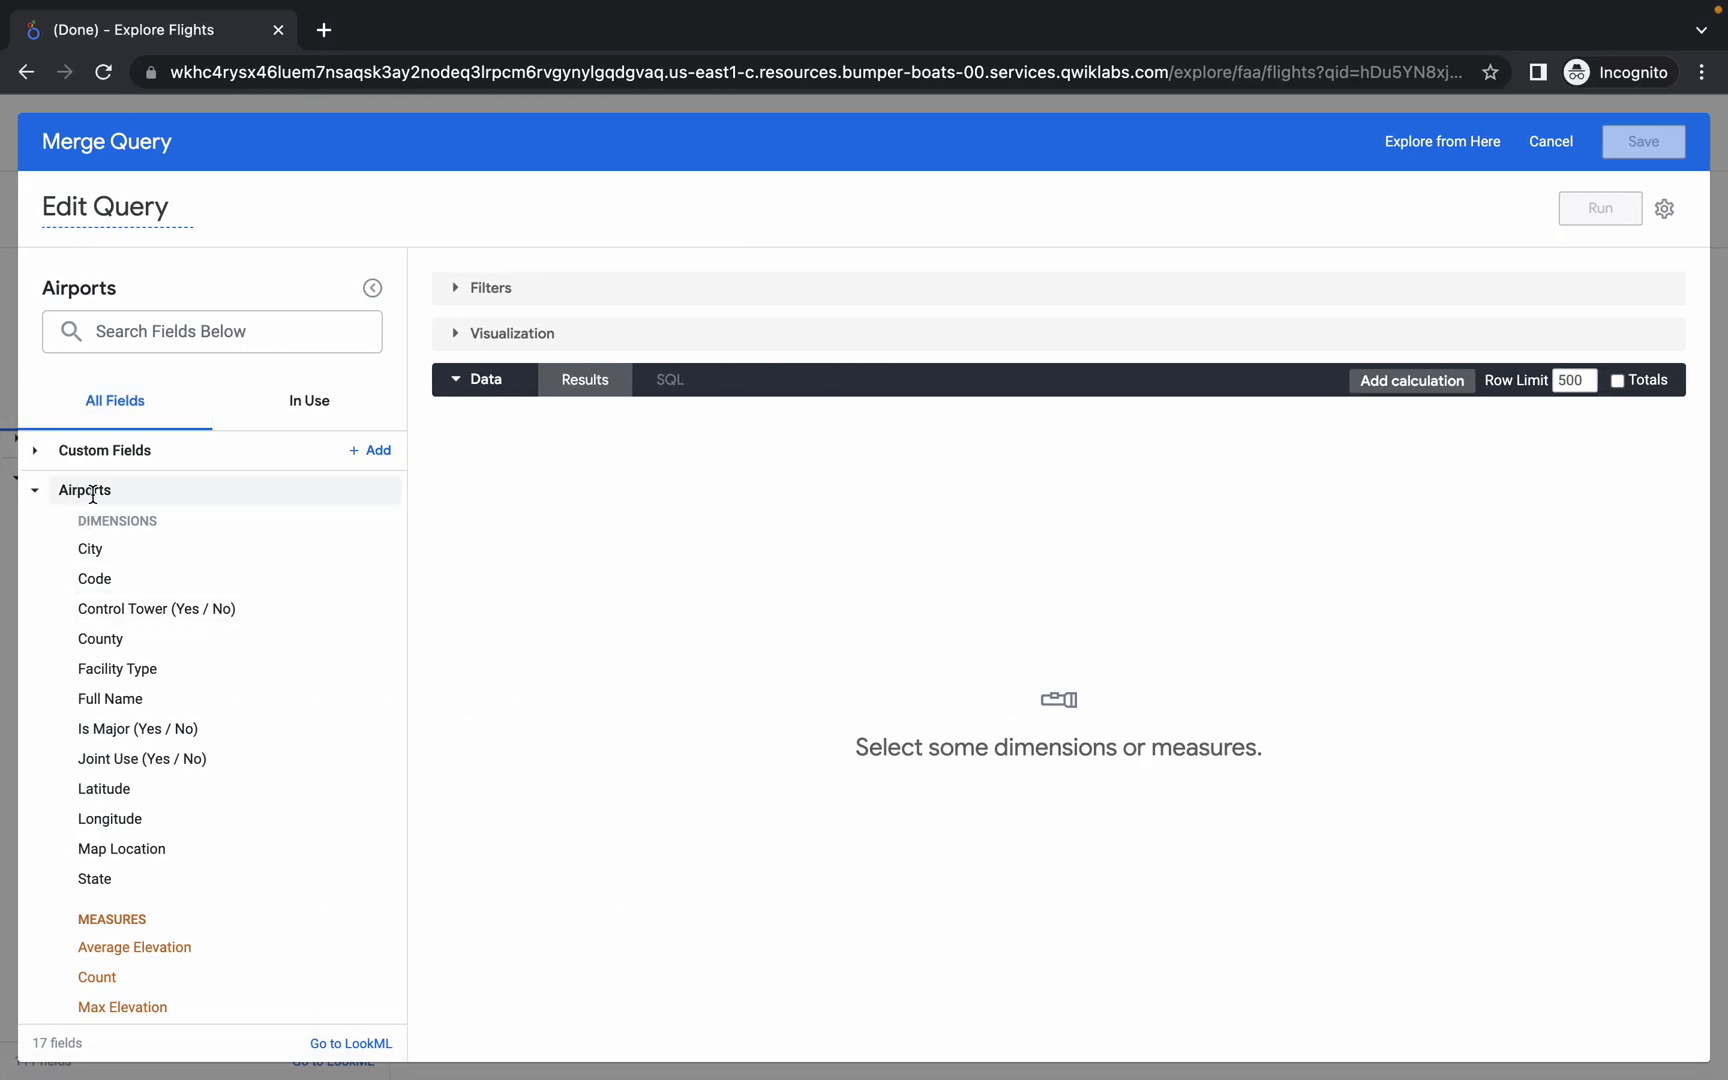
click(90, 547)
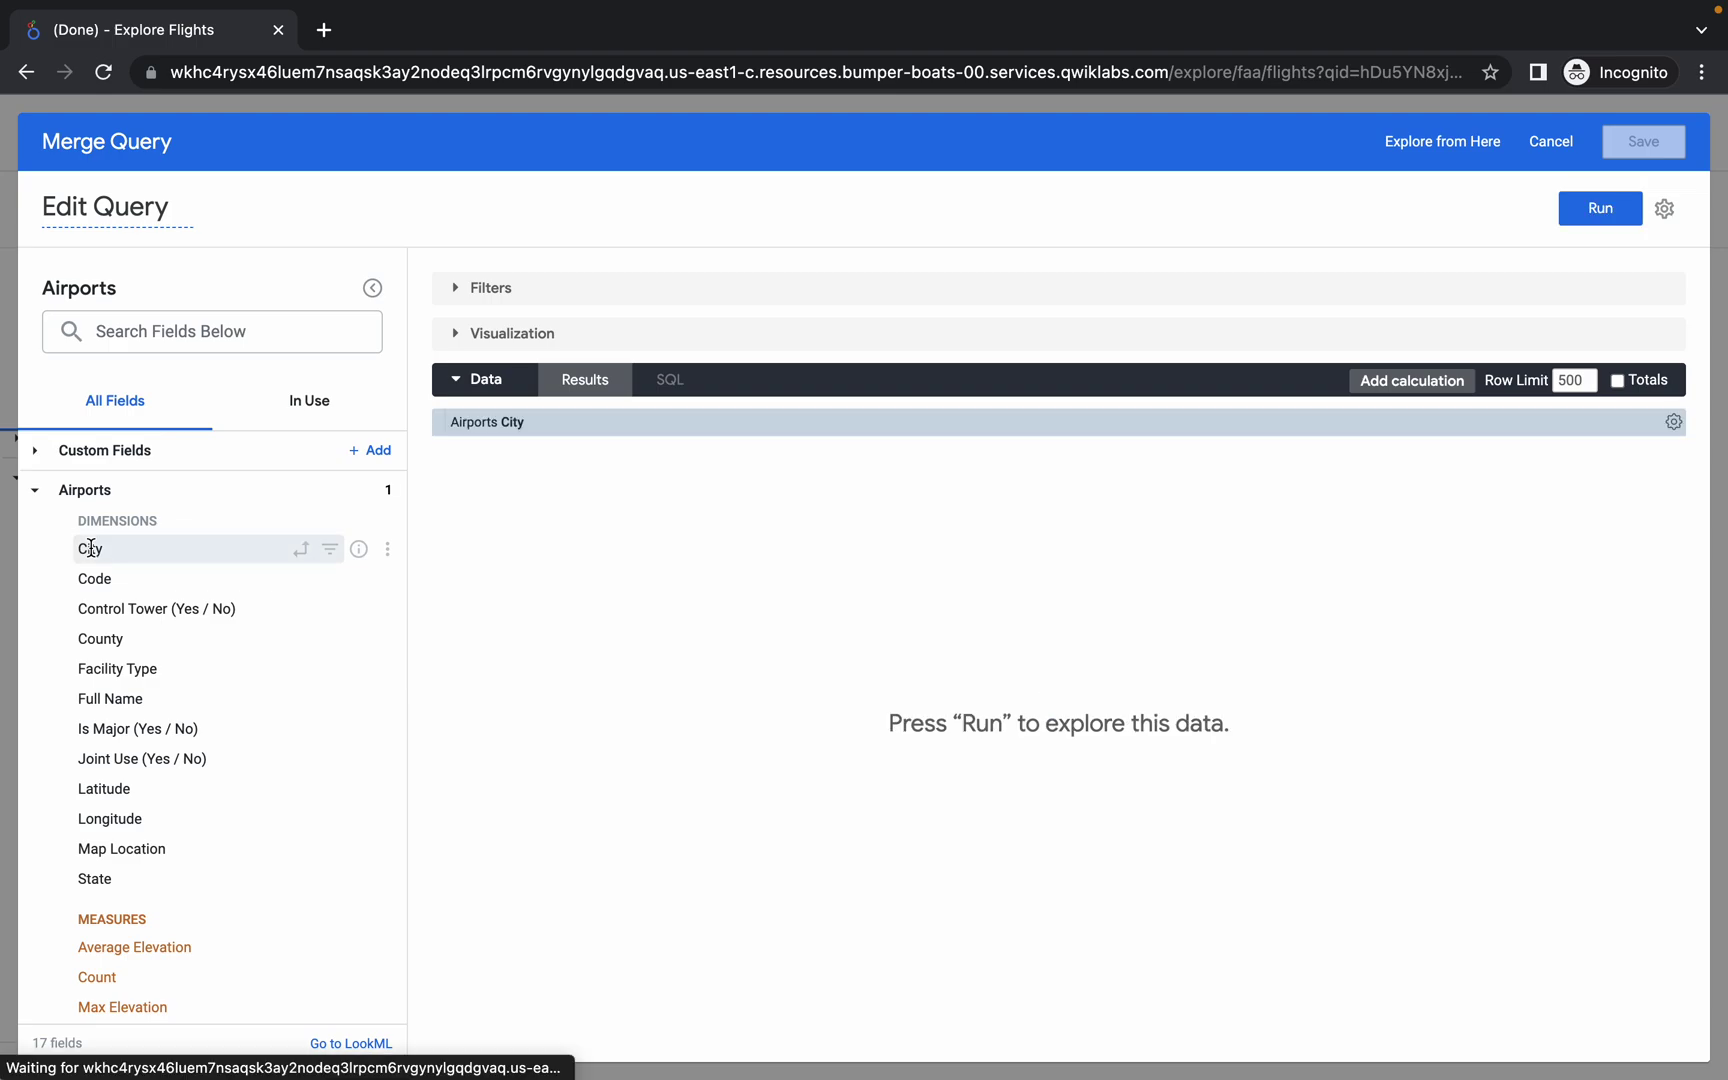
scroll(90, 547, down, 2)
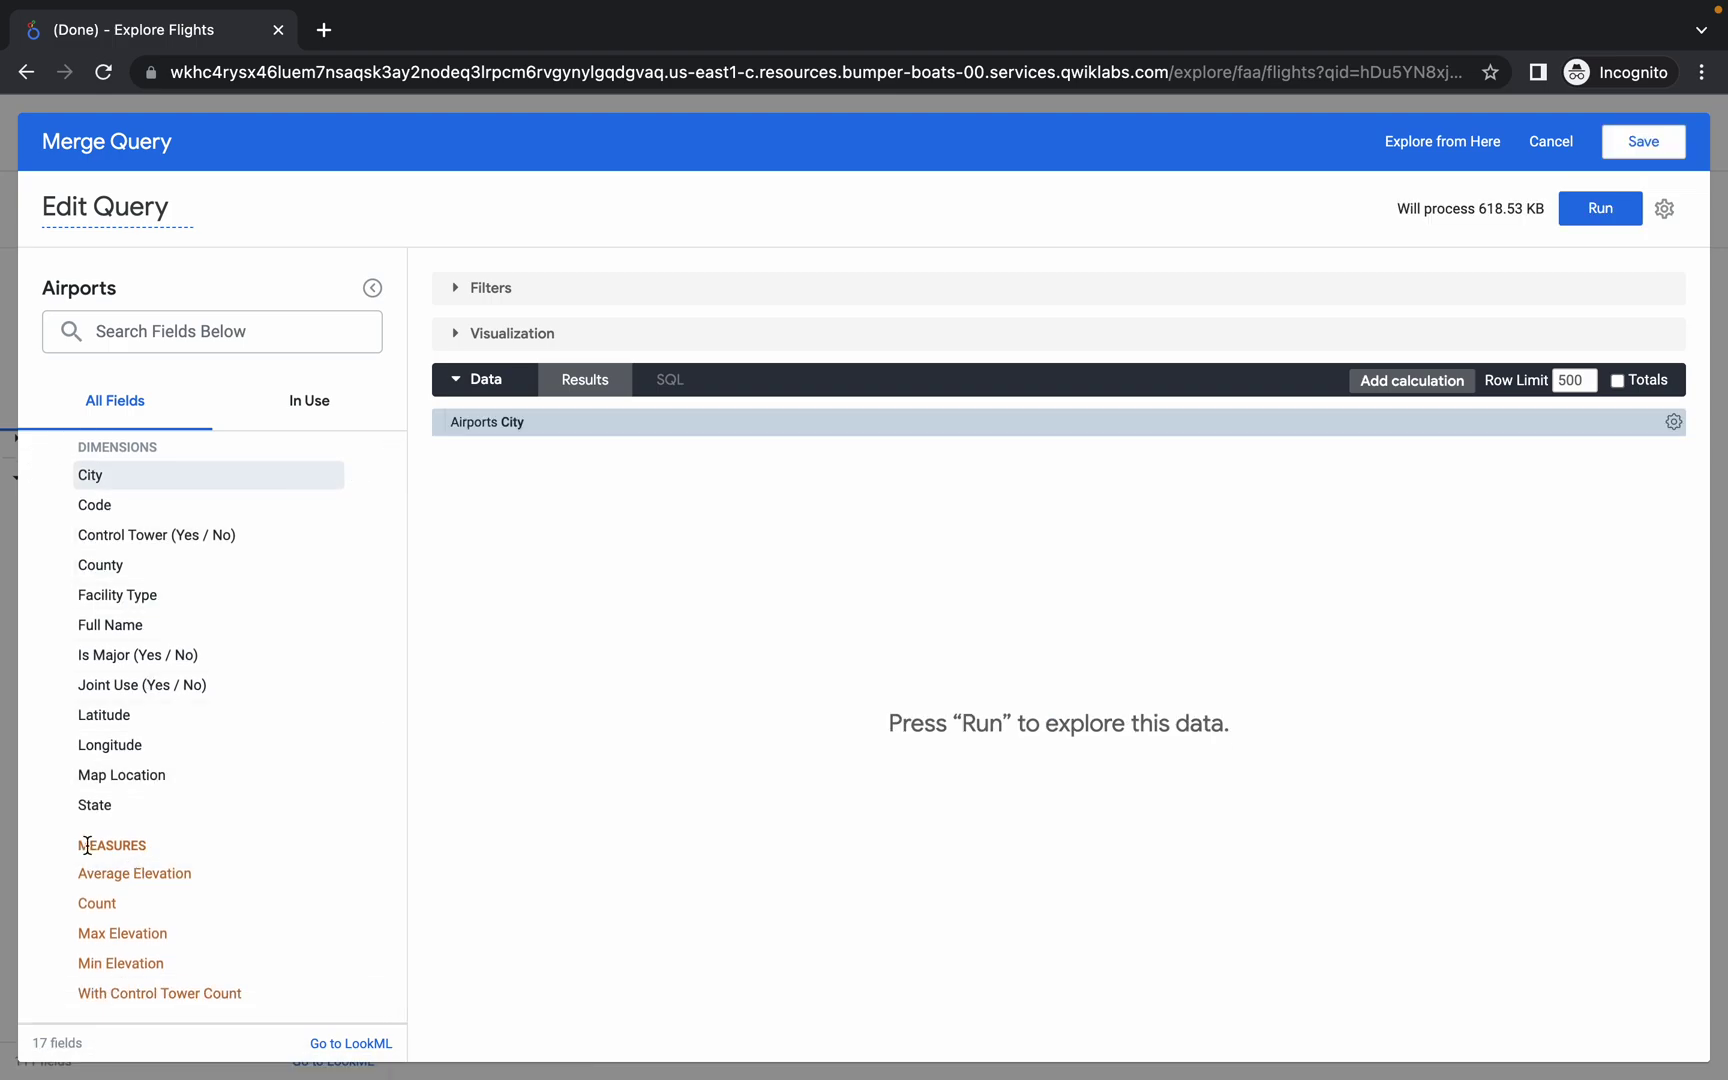
click(135, 874)
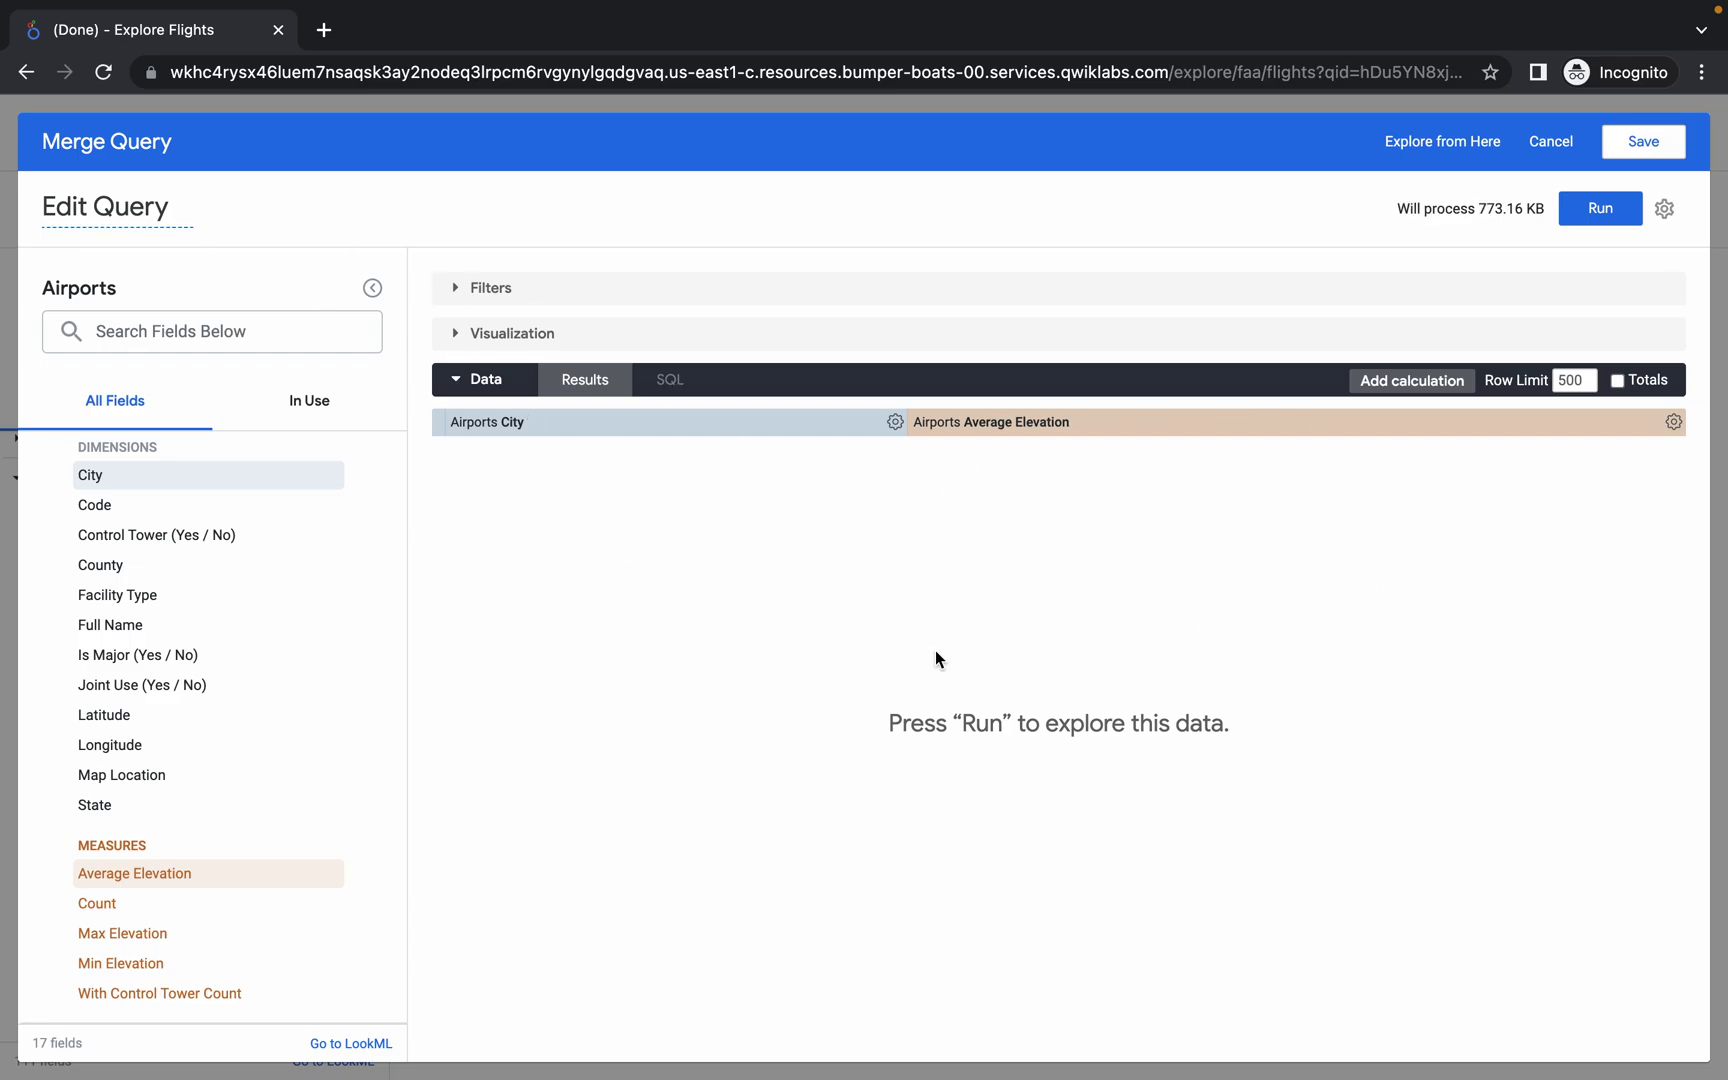
- Check the lab's next instruction and run the Airports source query in Looker
key(ctrl+Left)
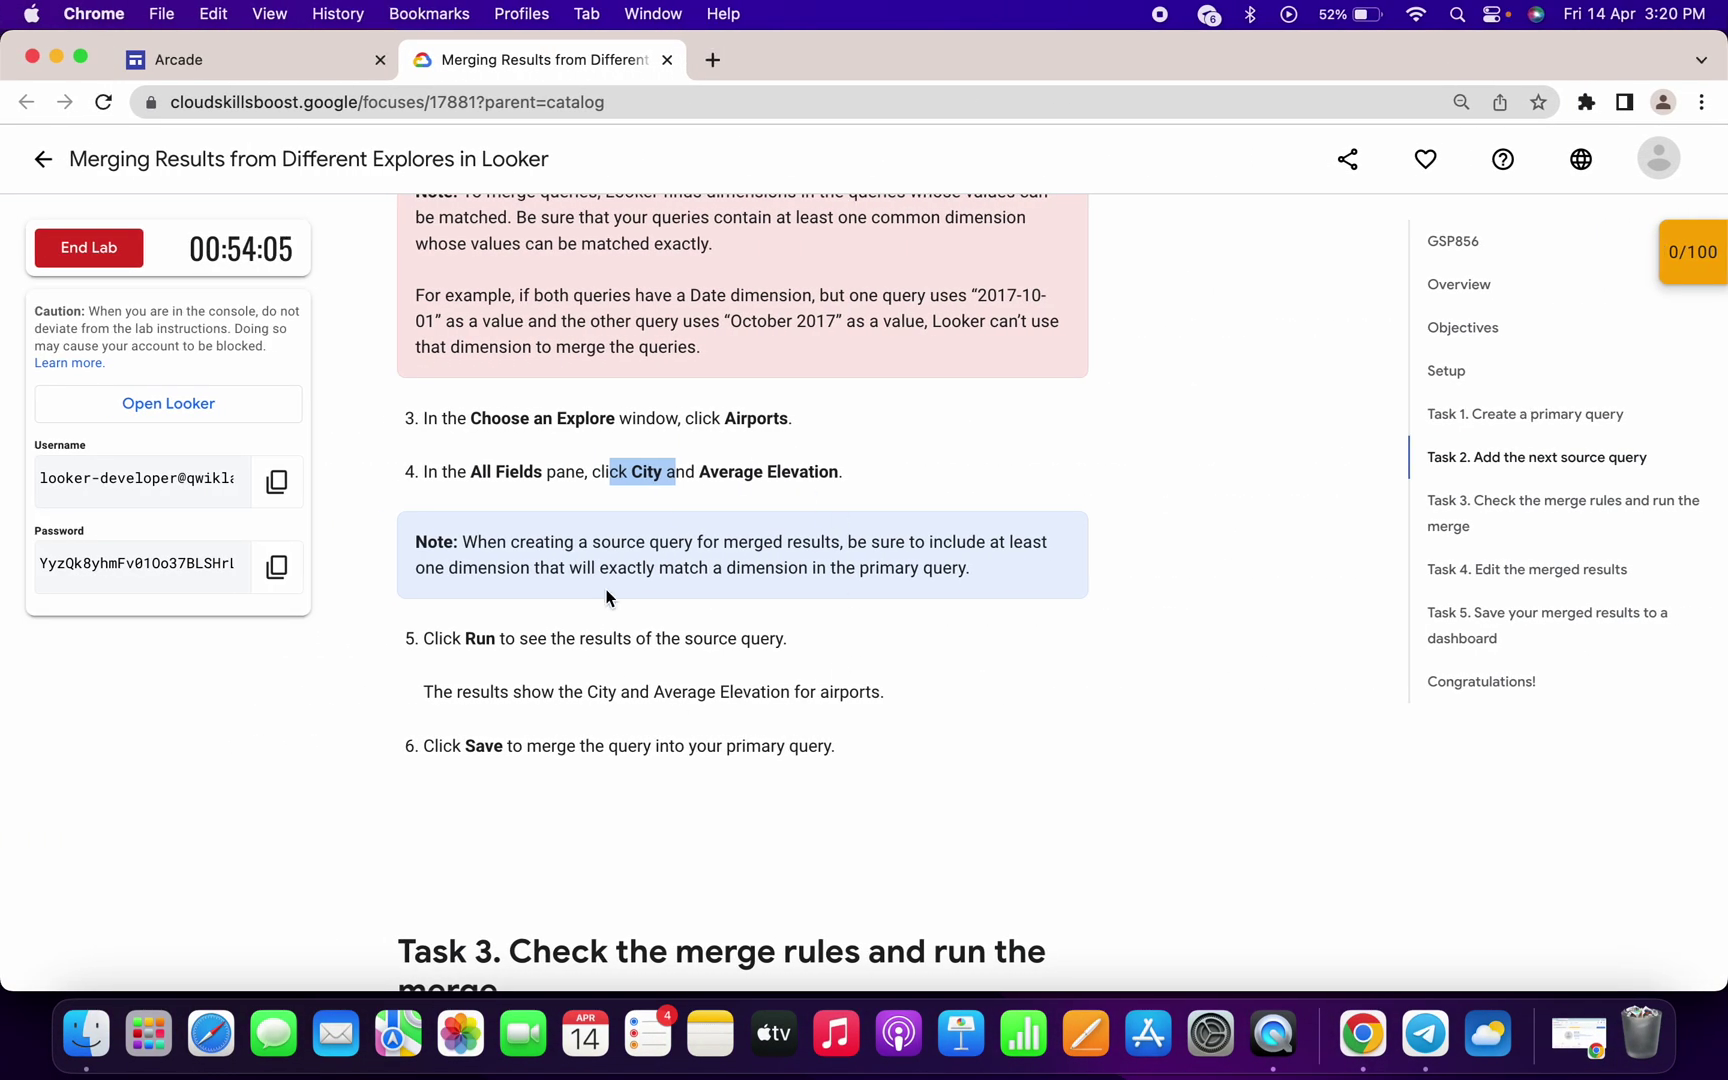
key(ctrl+Right)
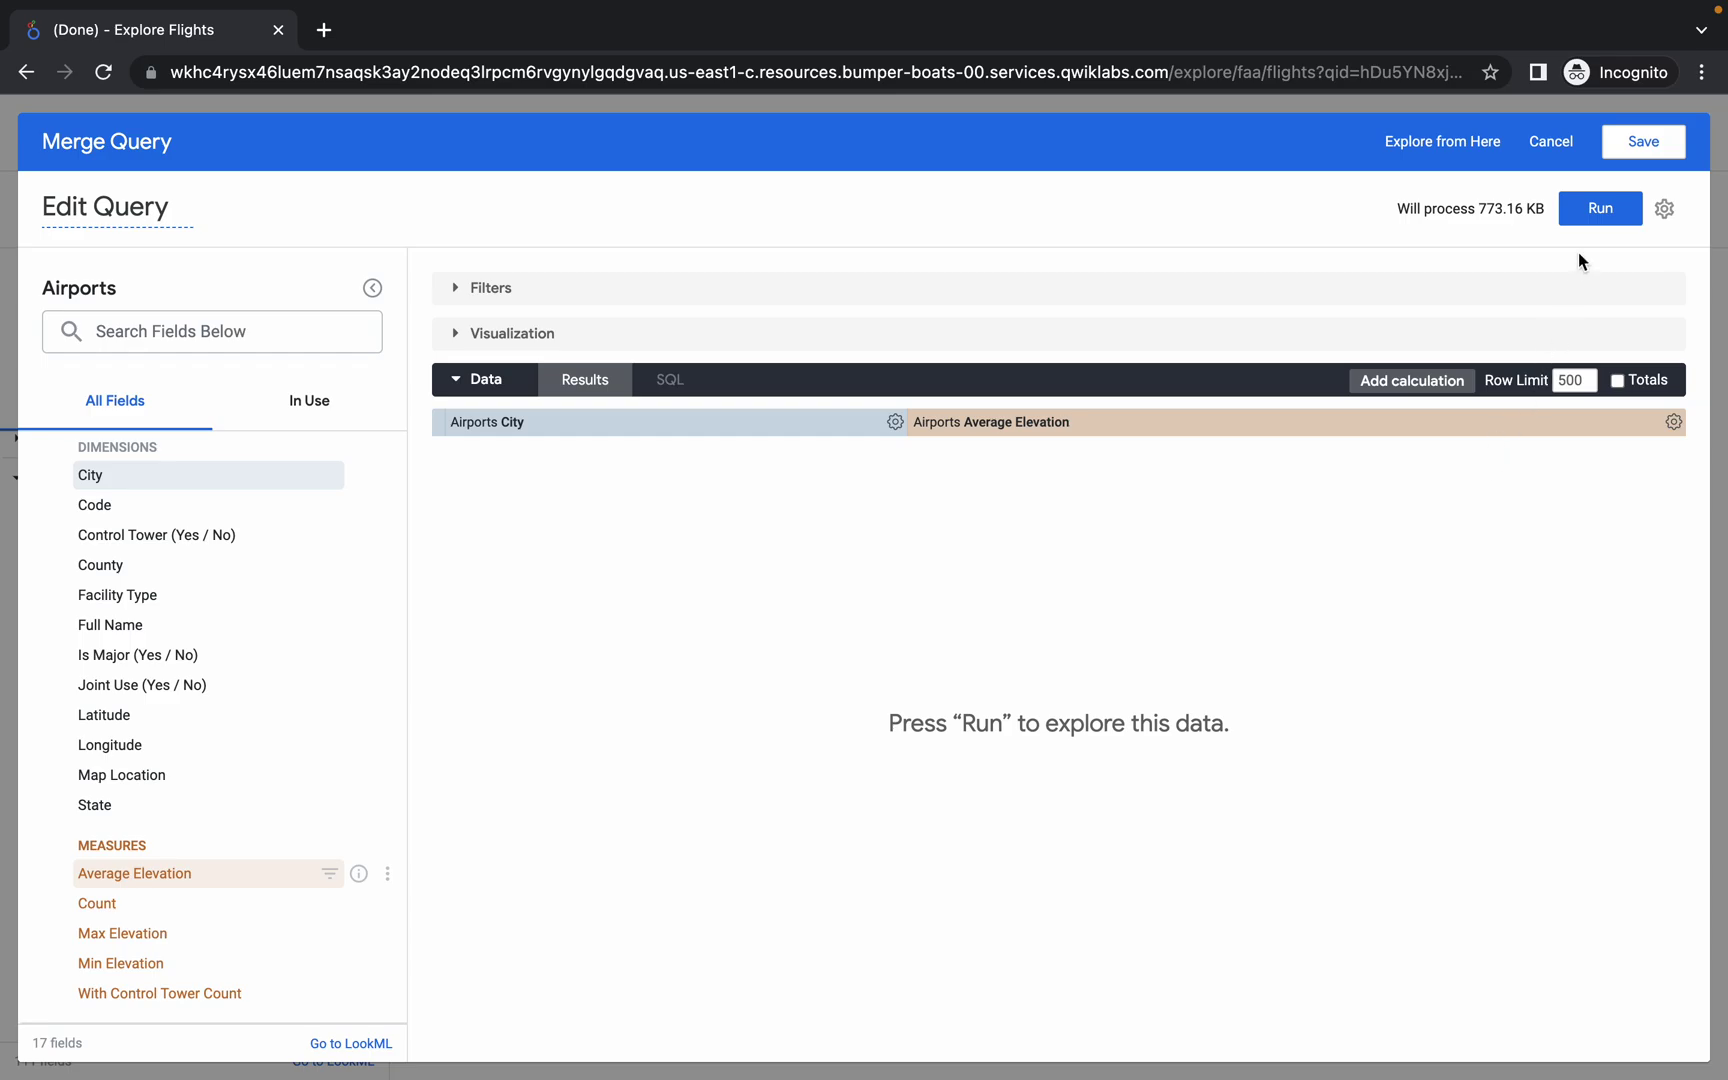
click(1594, 215)
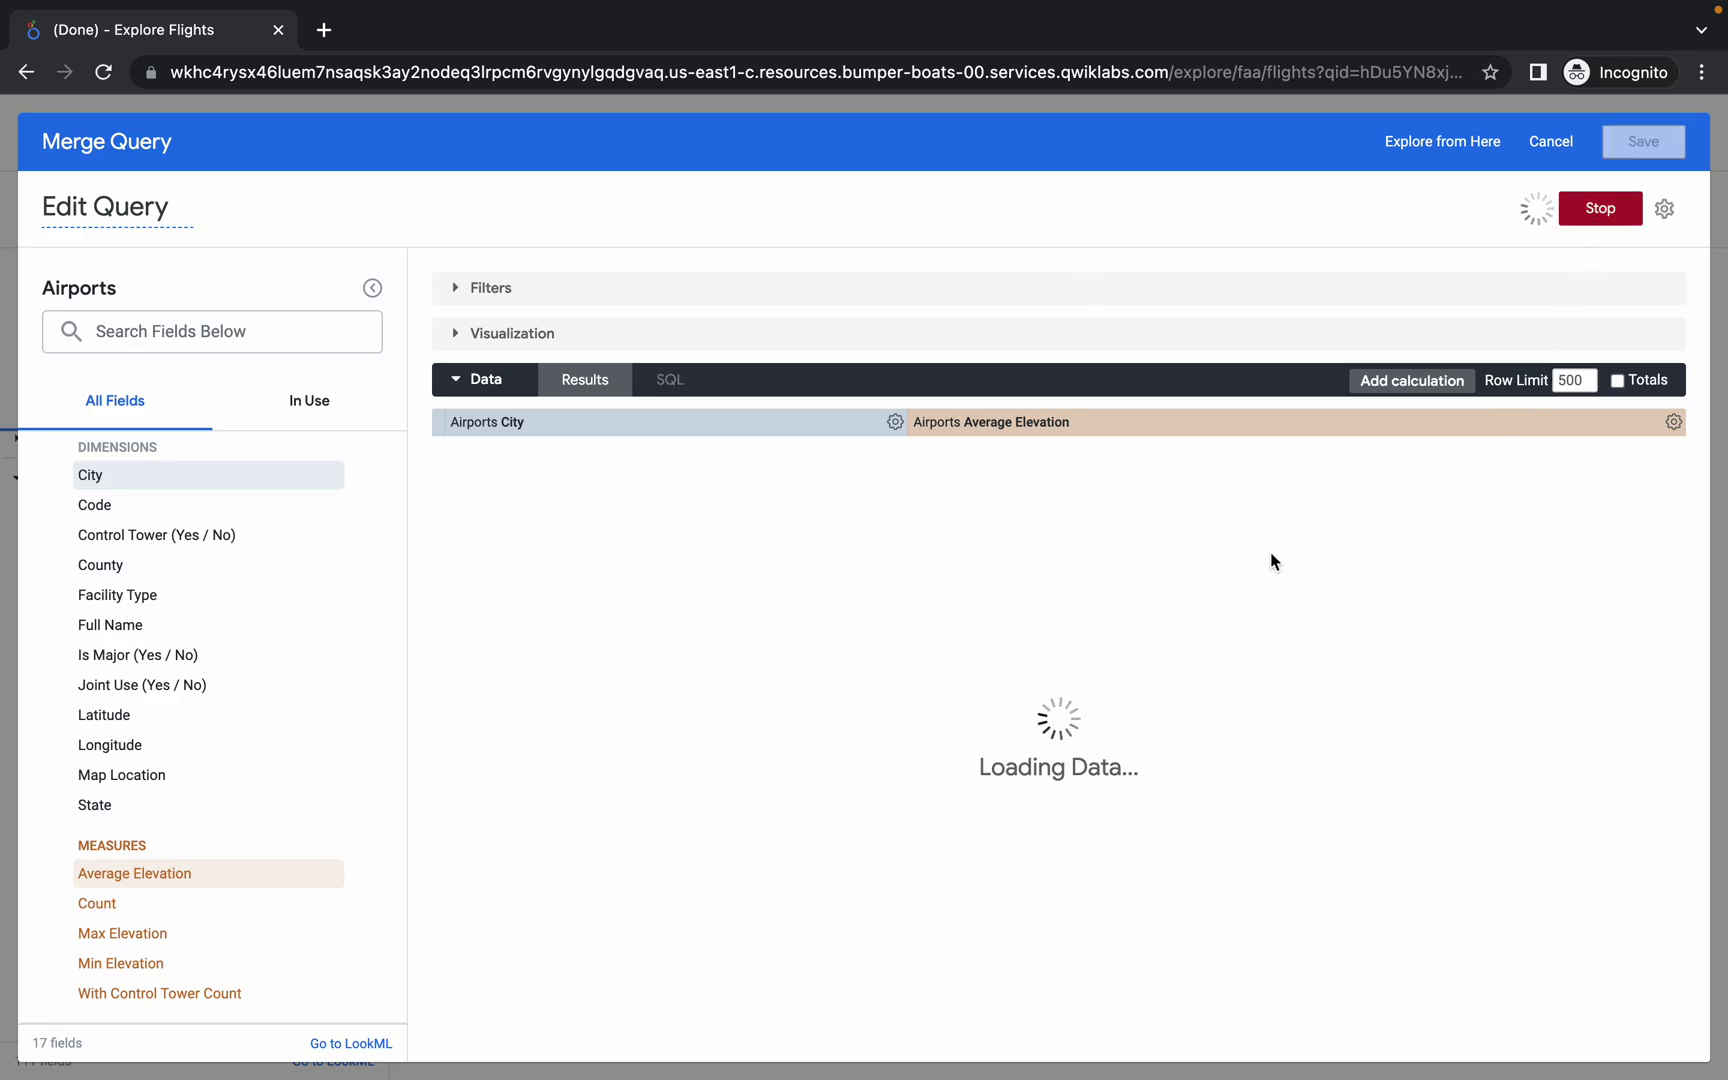
- Read the Task 3 merge rule instructions, and save the Airports query in Looker to merge it into the primary query
key(ctrl+Left)
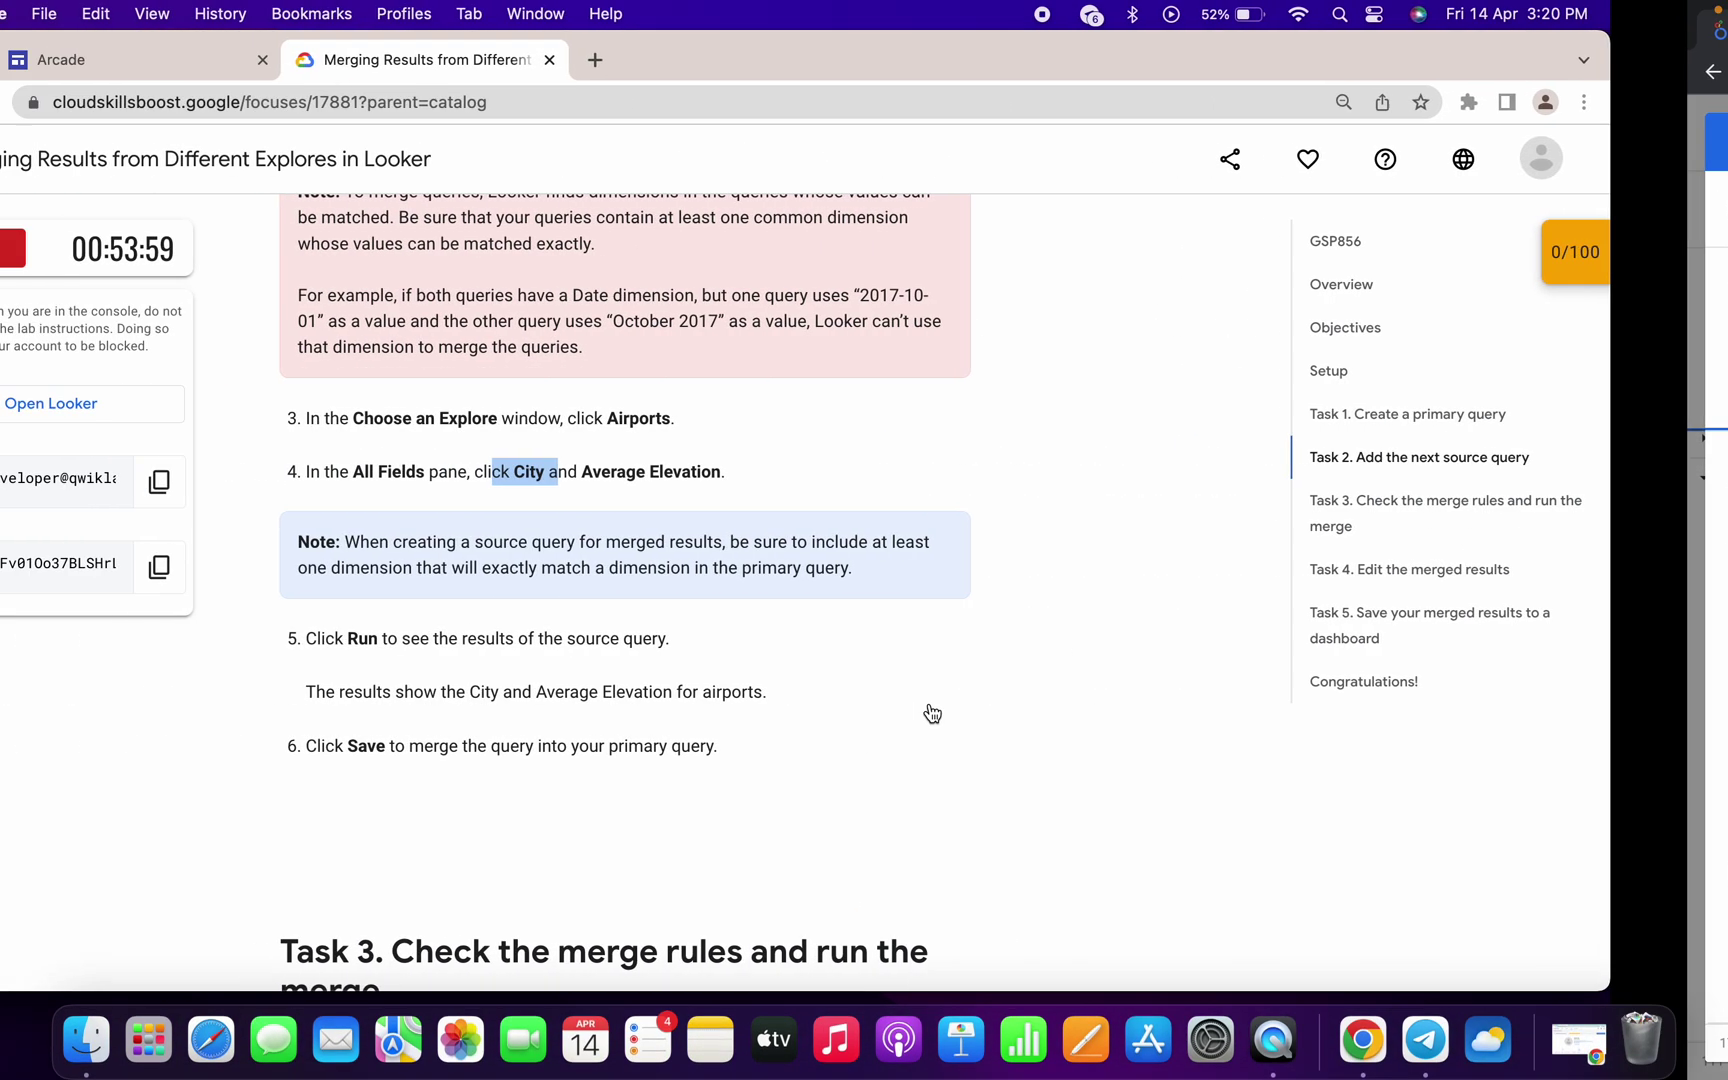
scroll(760, 740, down, 5)
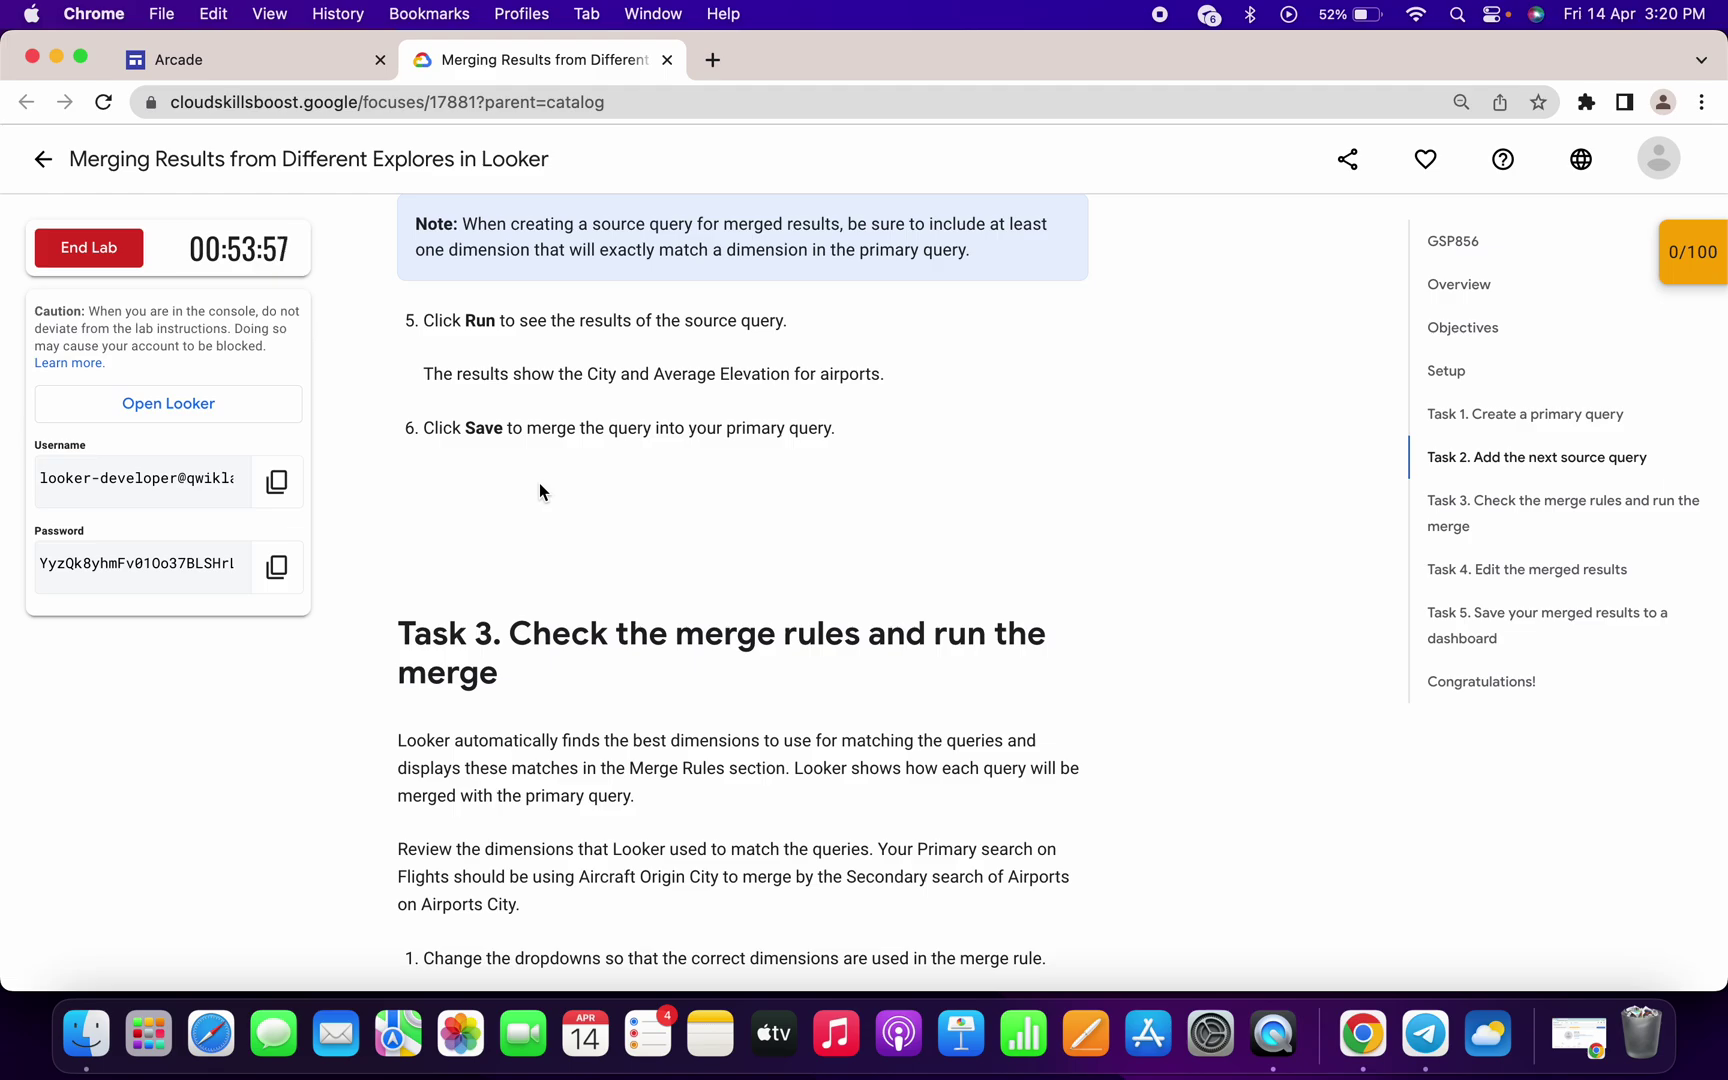
scroll(539, 483, down, 3)
scroll(459, 372, down, 2)
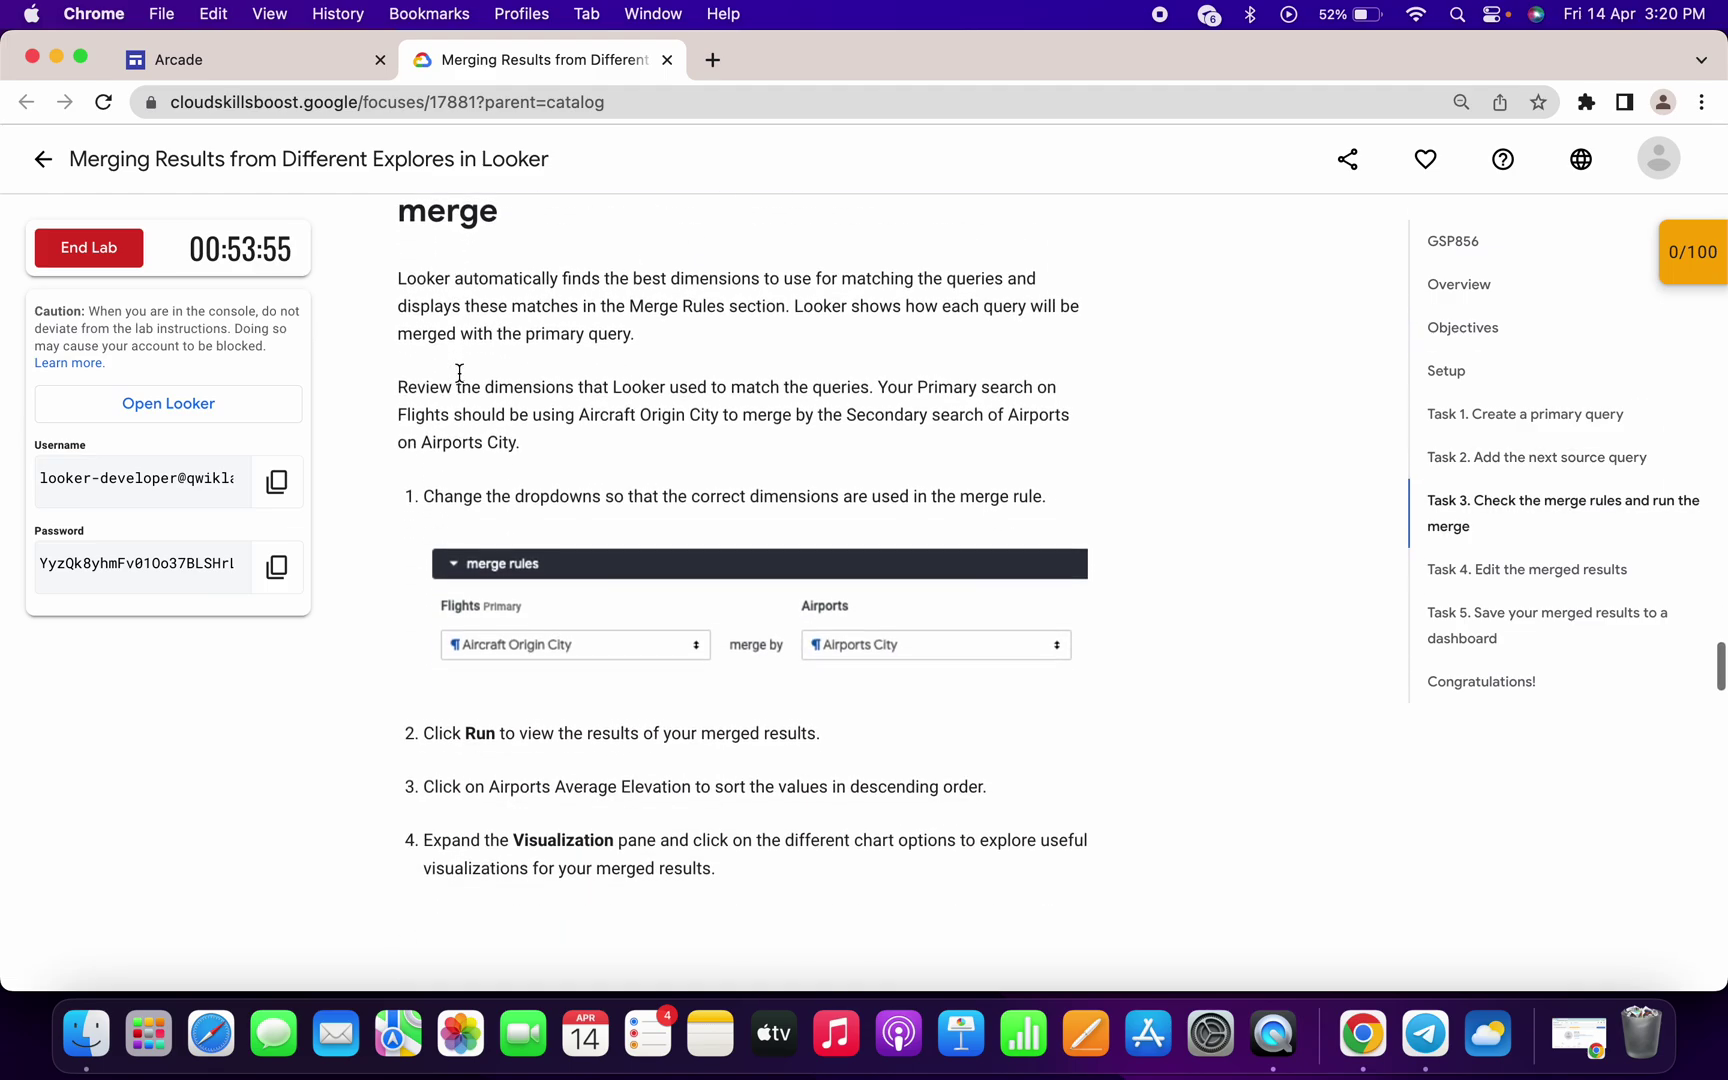
scroll(459, 372, down, 3)
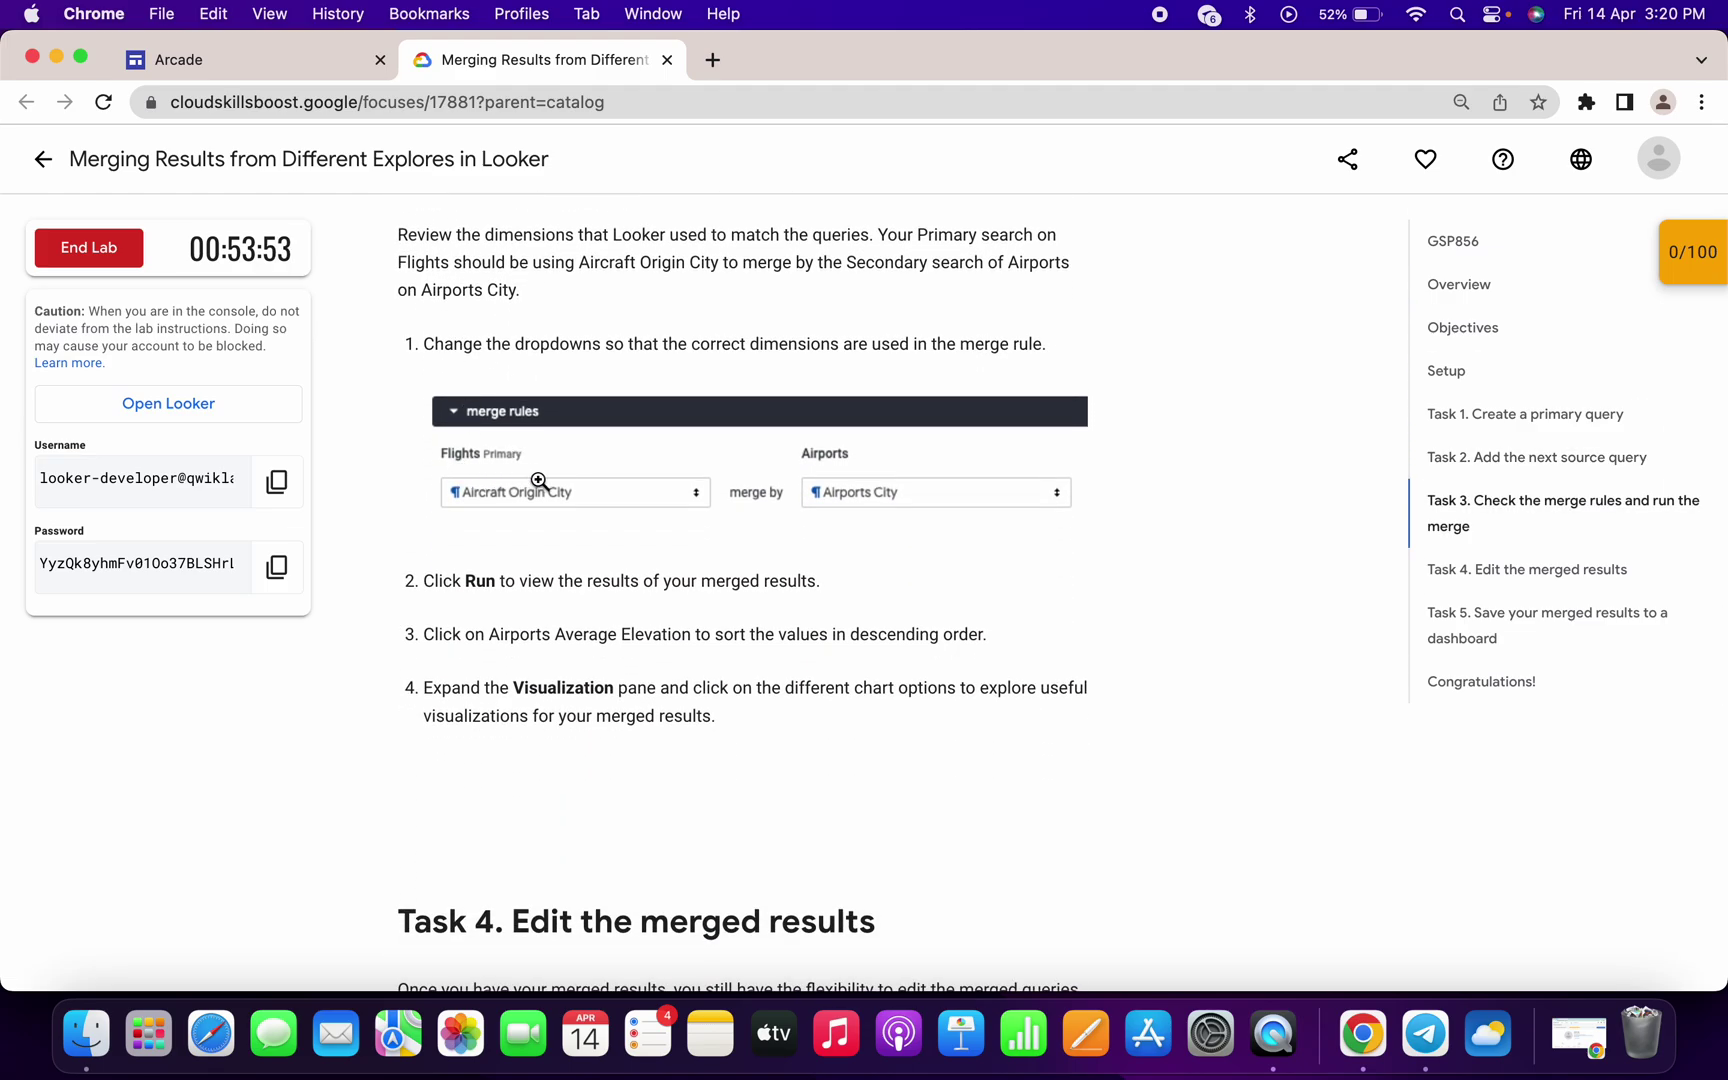
key(ctrl+Right)
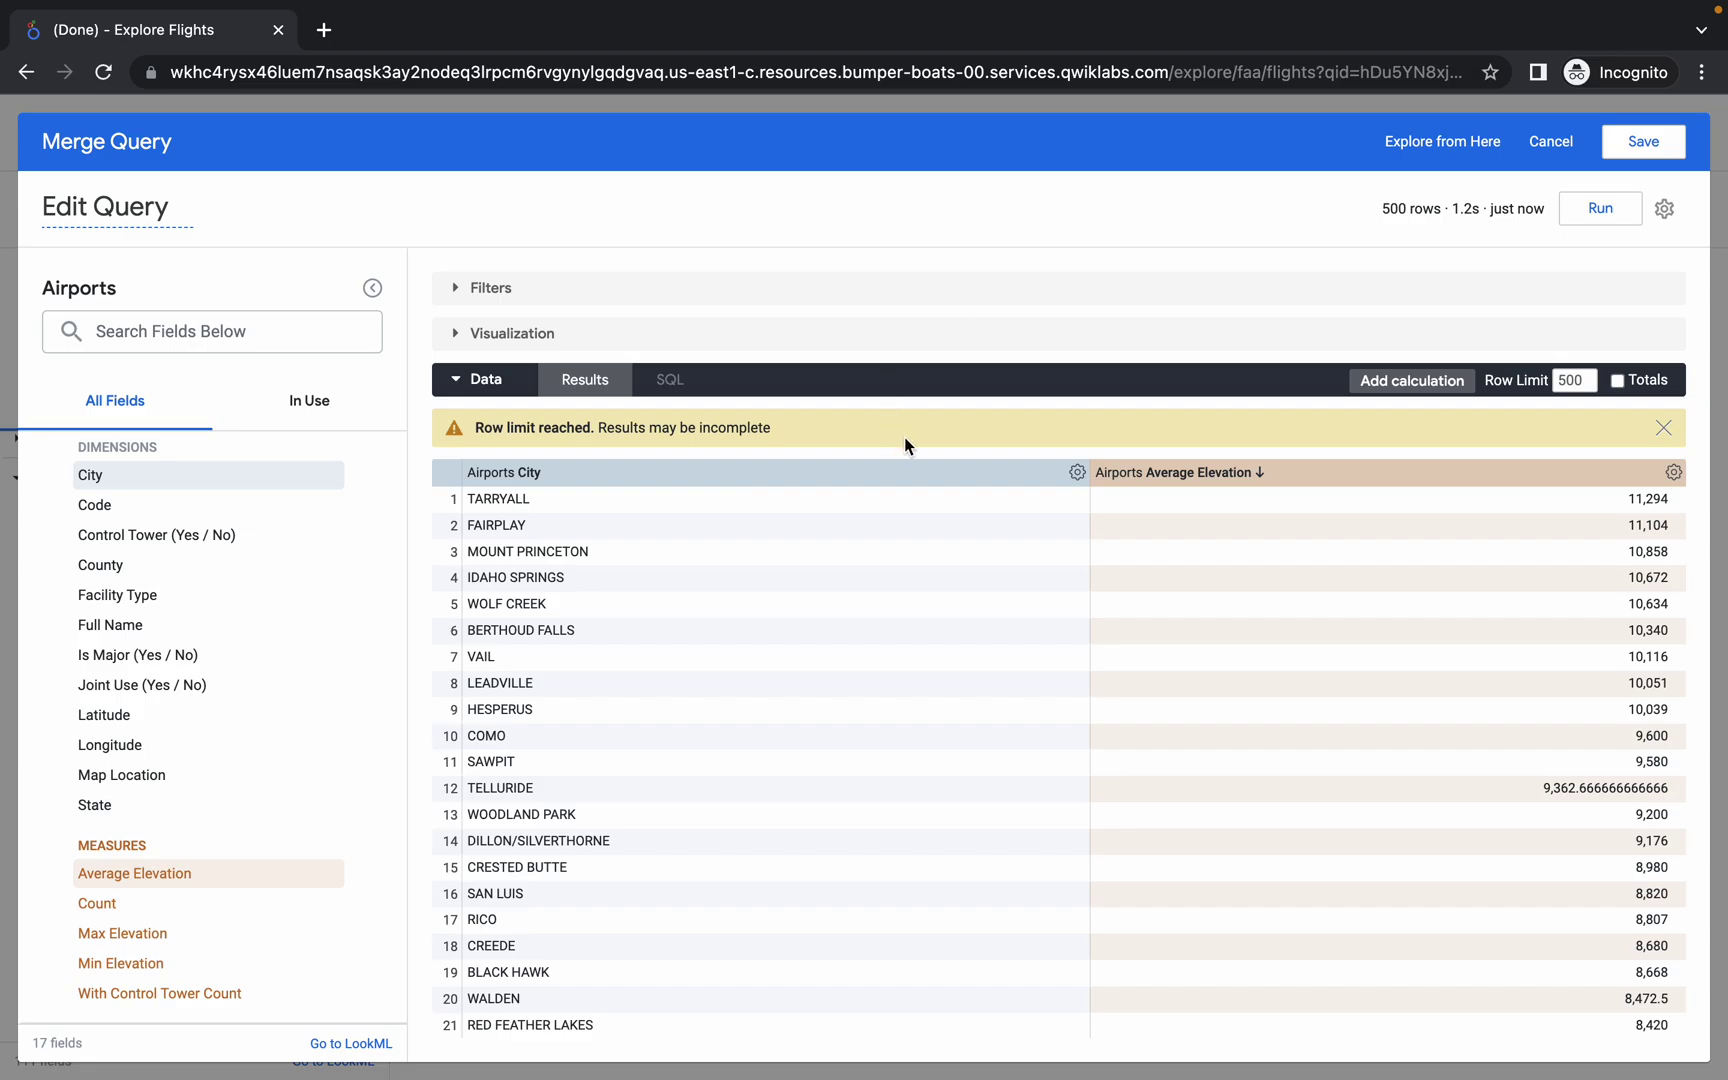
click(1639, 143)
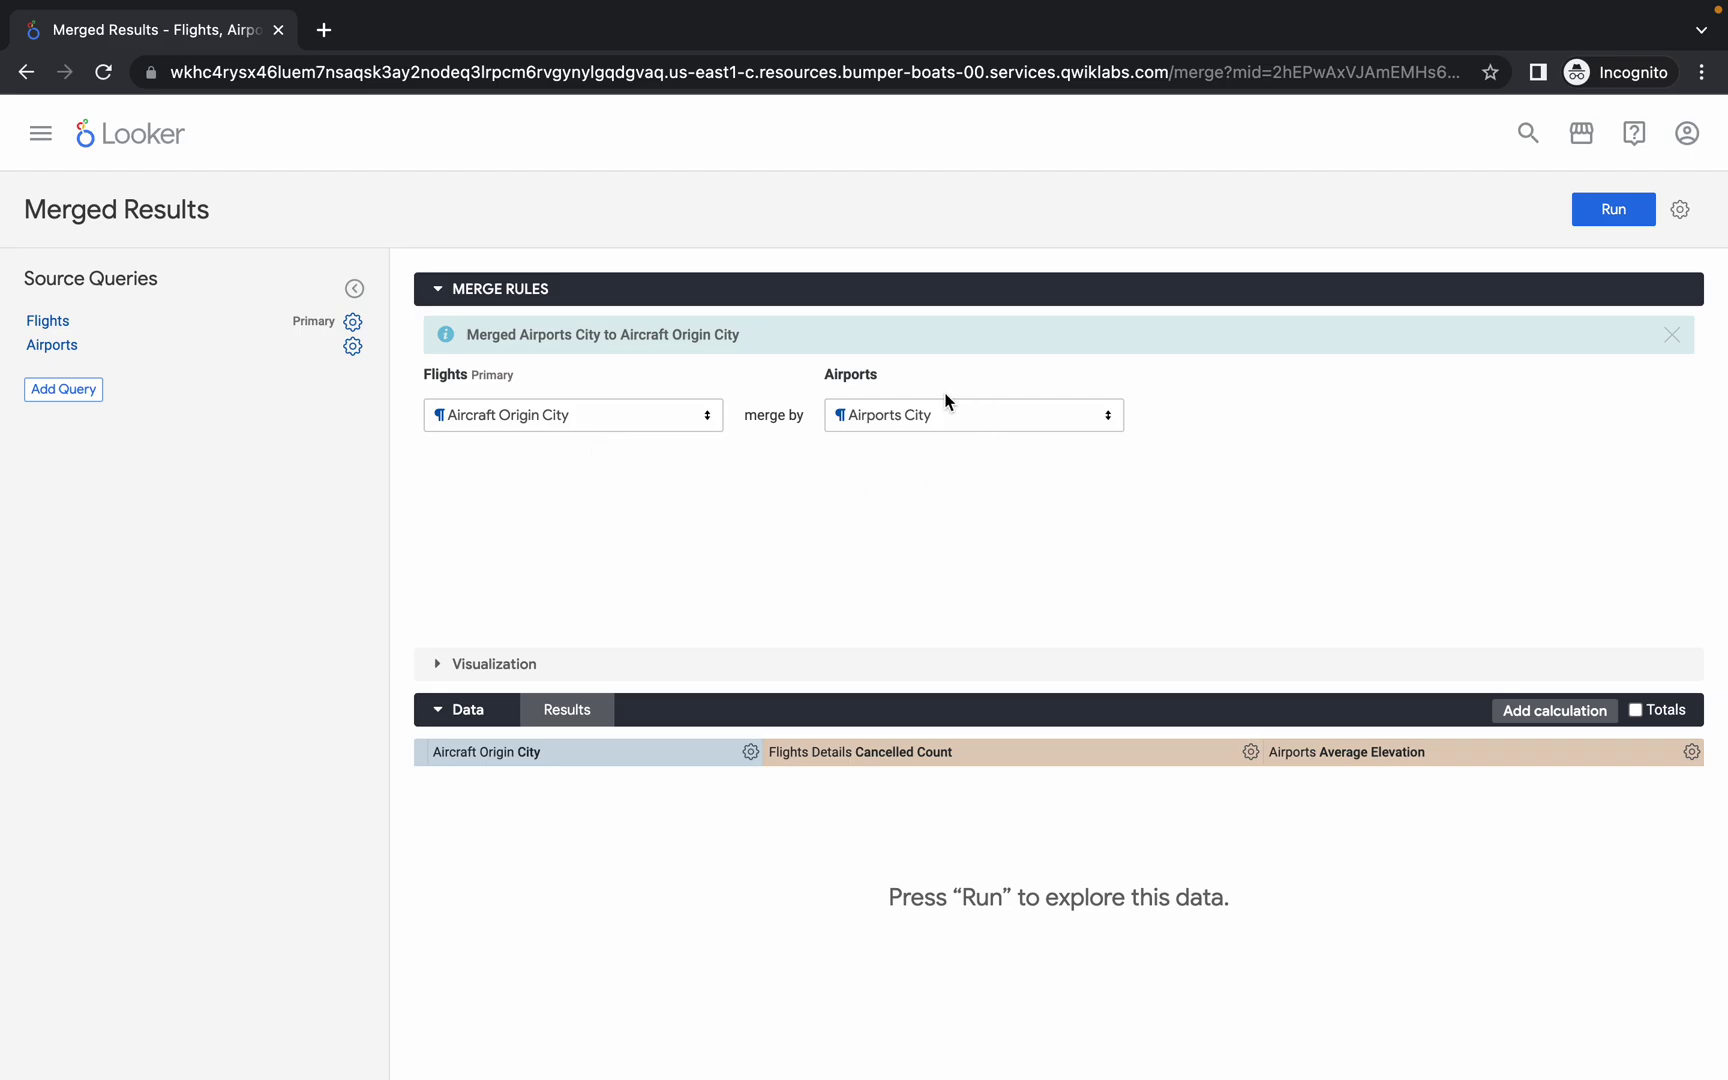
- Compare the merge rule, Aircraft Origin City by Airports City, with the lab's example, and run the merged results in Looker
key(ctrl+Left)
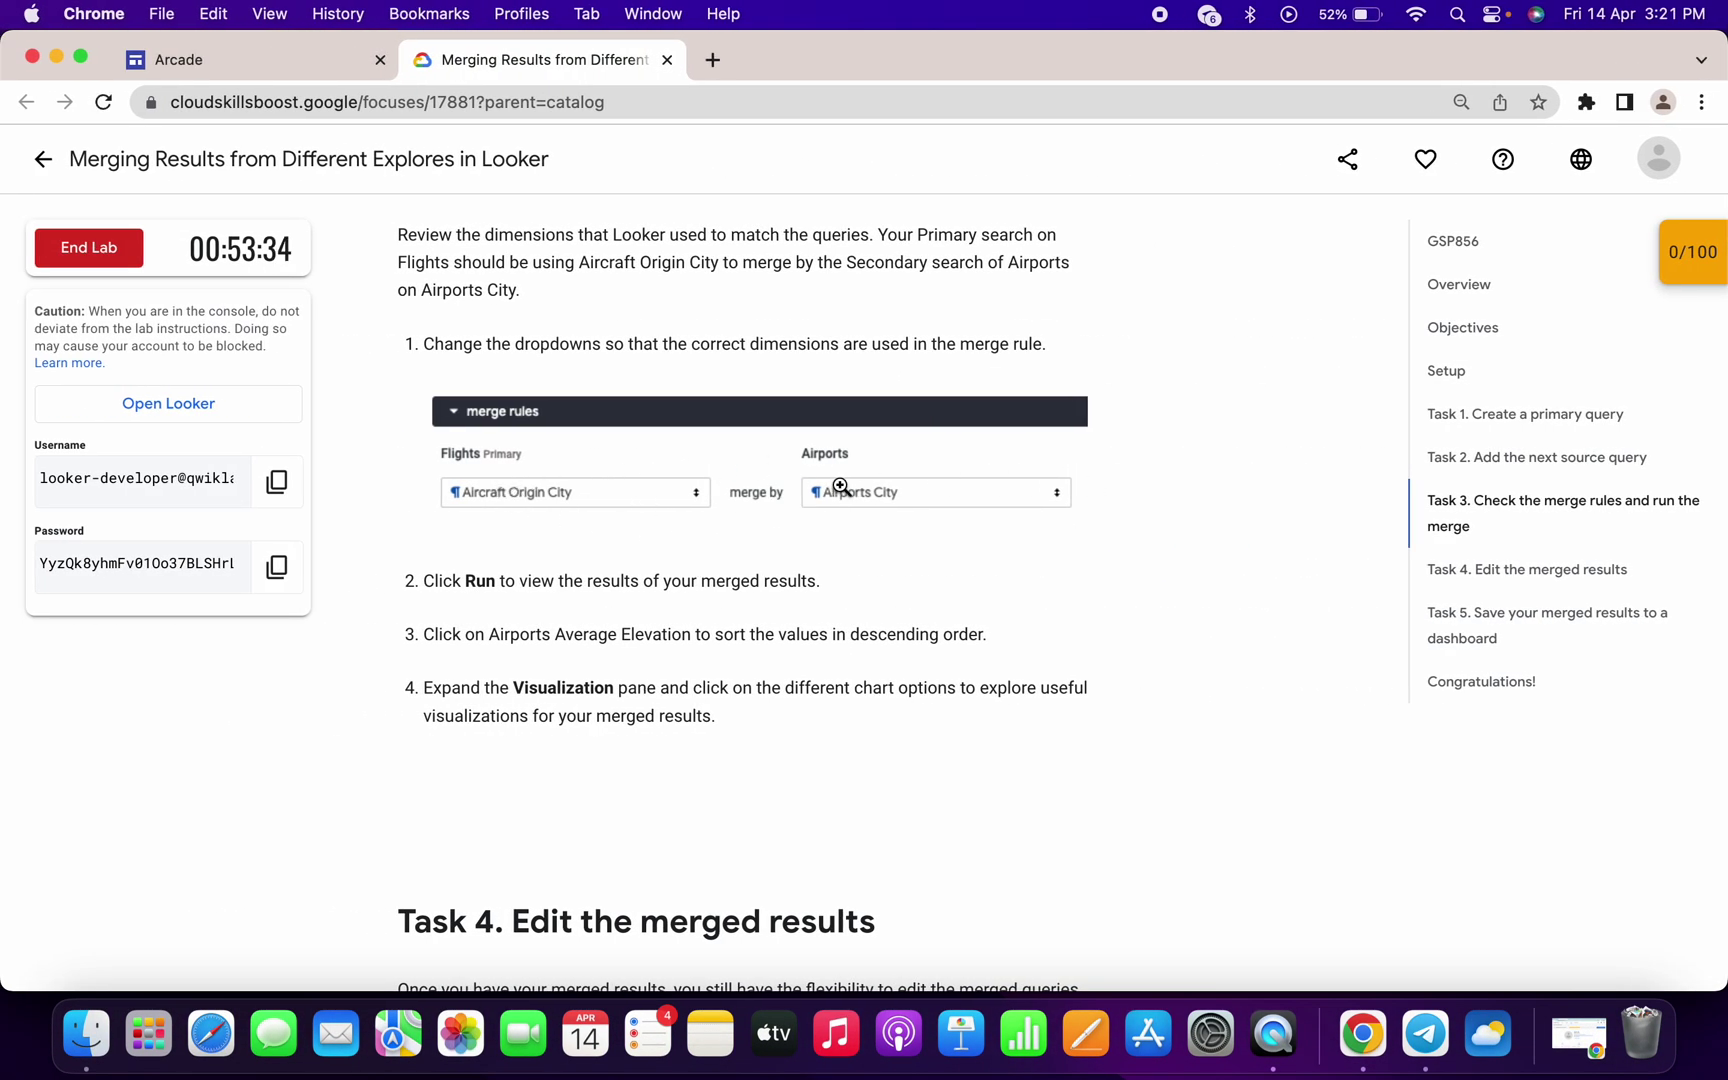
key(ctrl+Right)
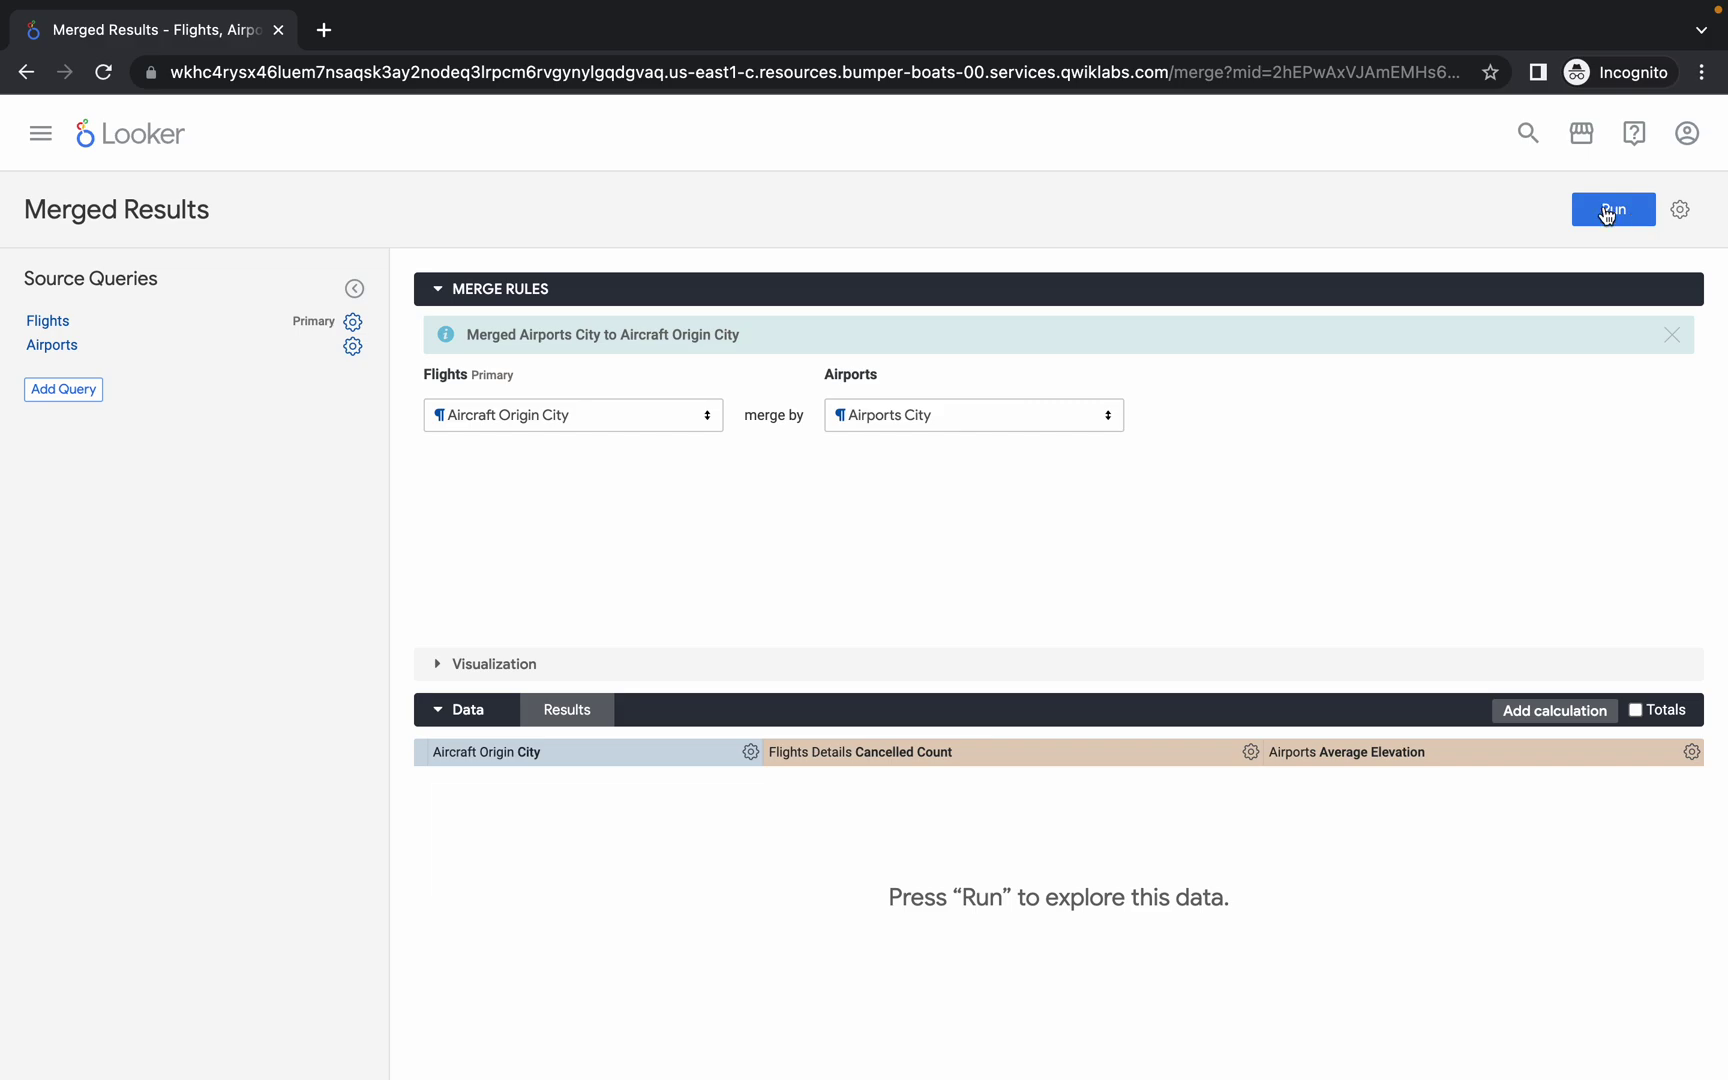
click(1606, 214)
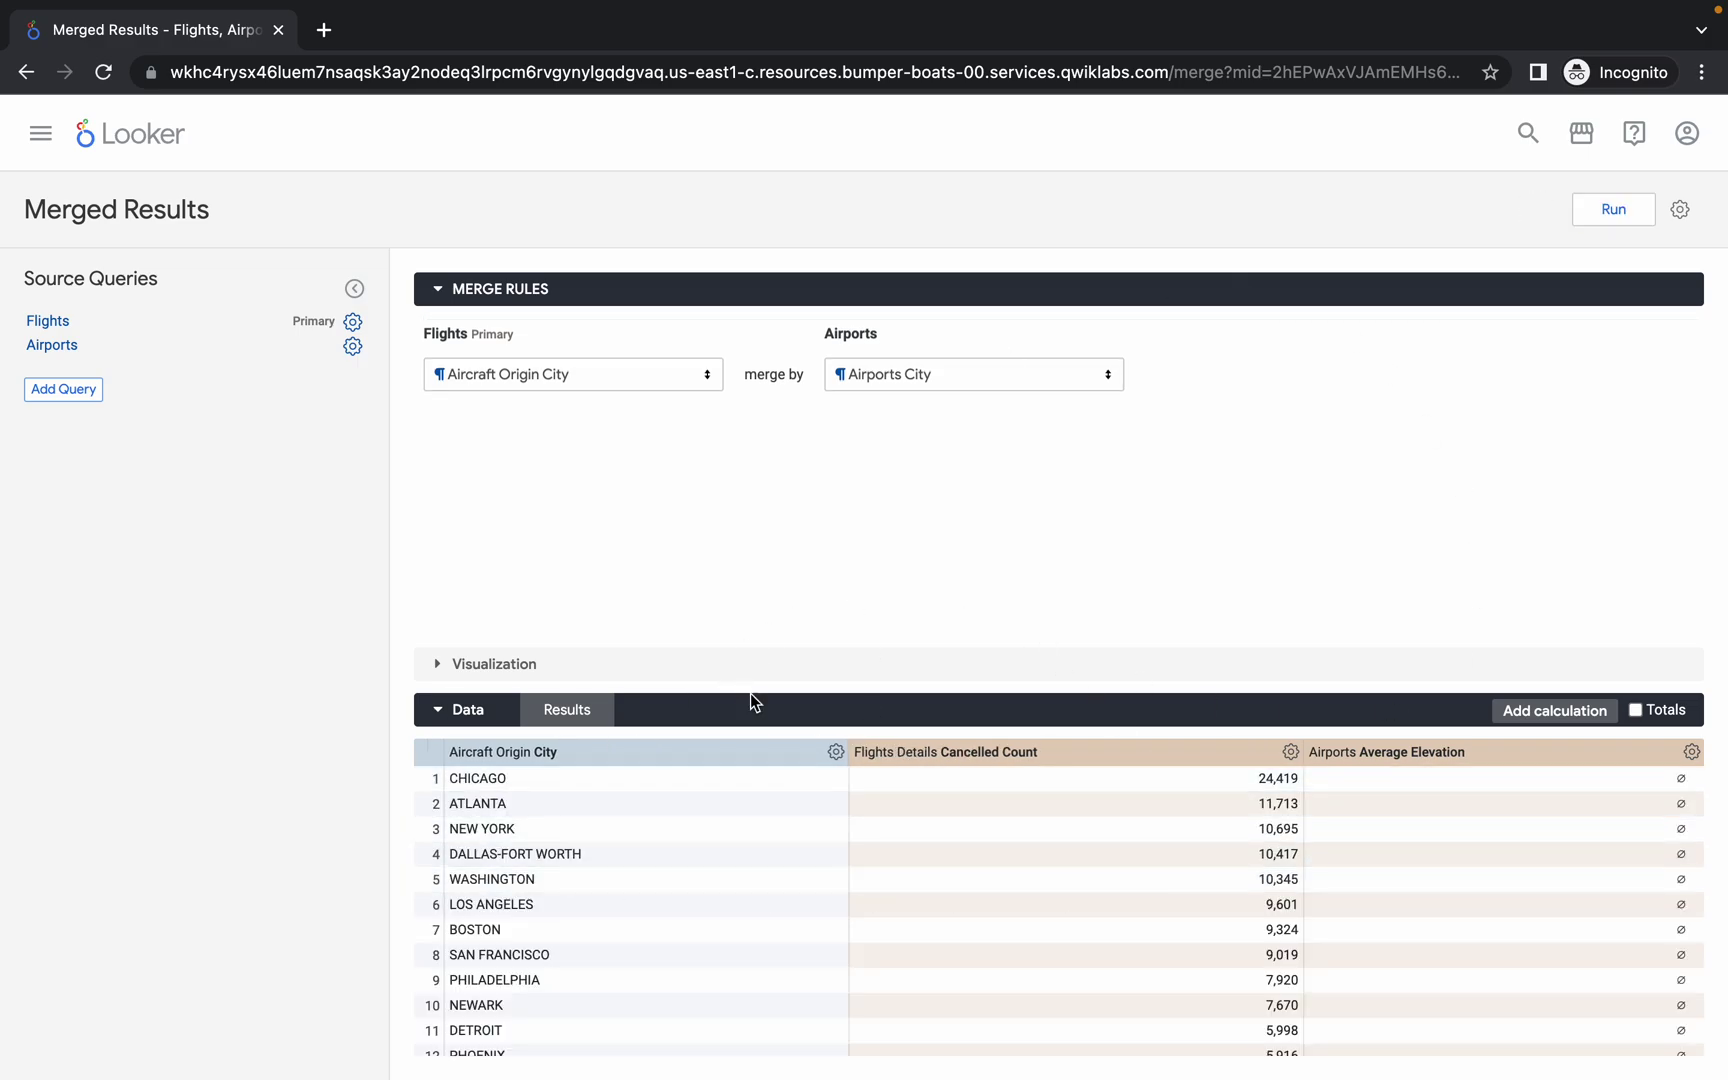
- Read the start of Task 4 in the lab instructions and open the primary Flights source query for editing in Looker
key(ctrl+Left)
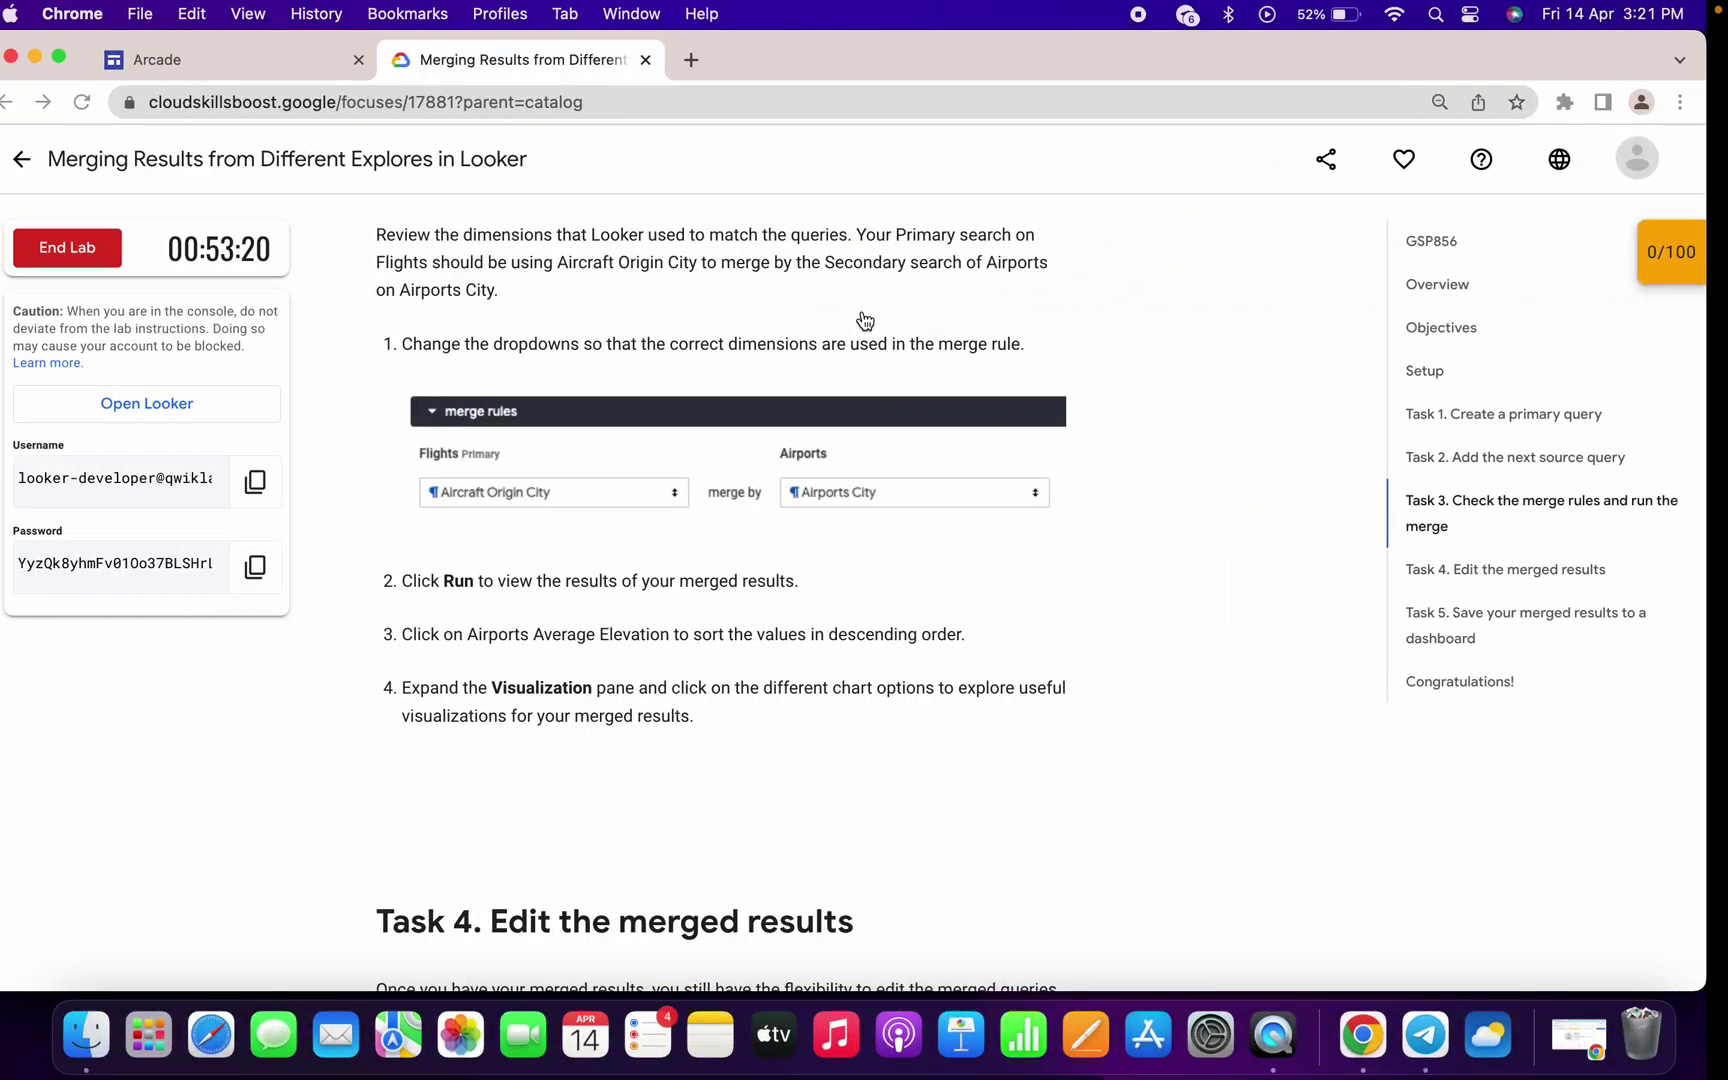
scroll(576, 617, down, 6)
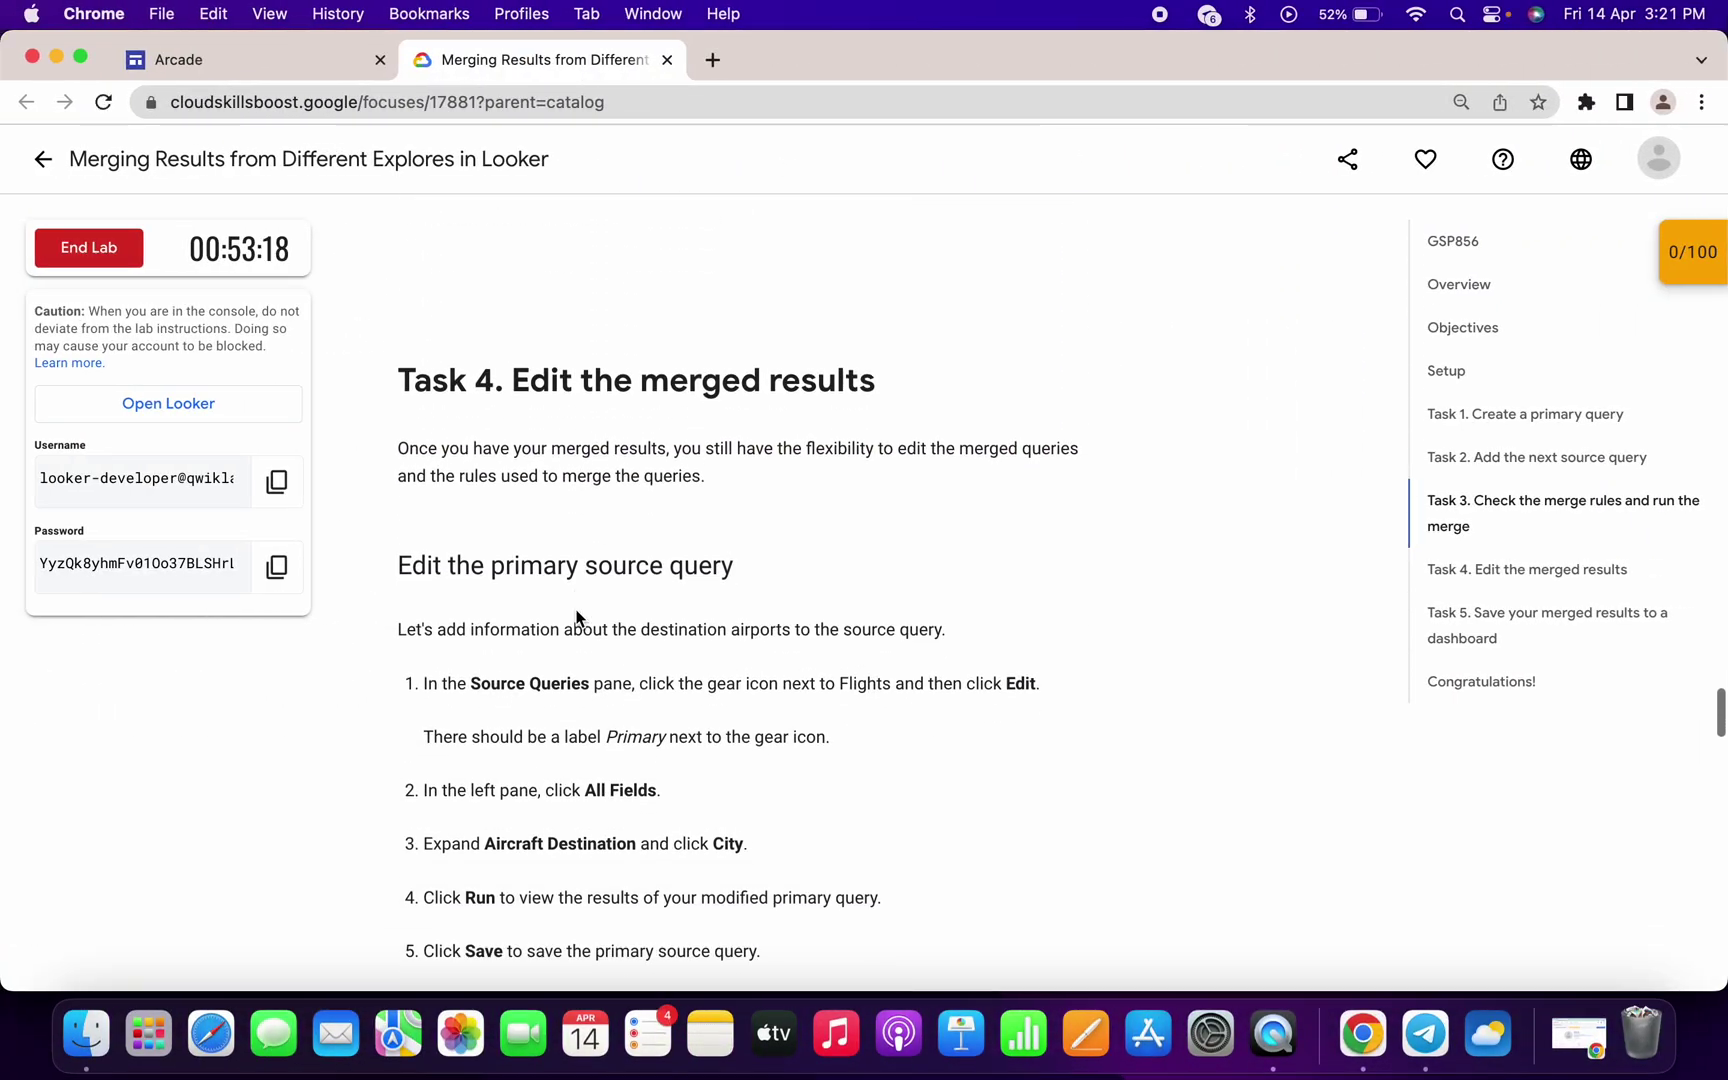
key(ctrl+Right)
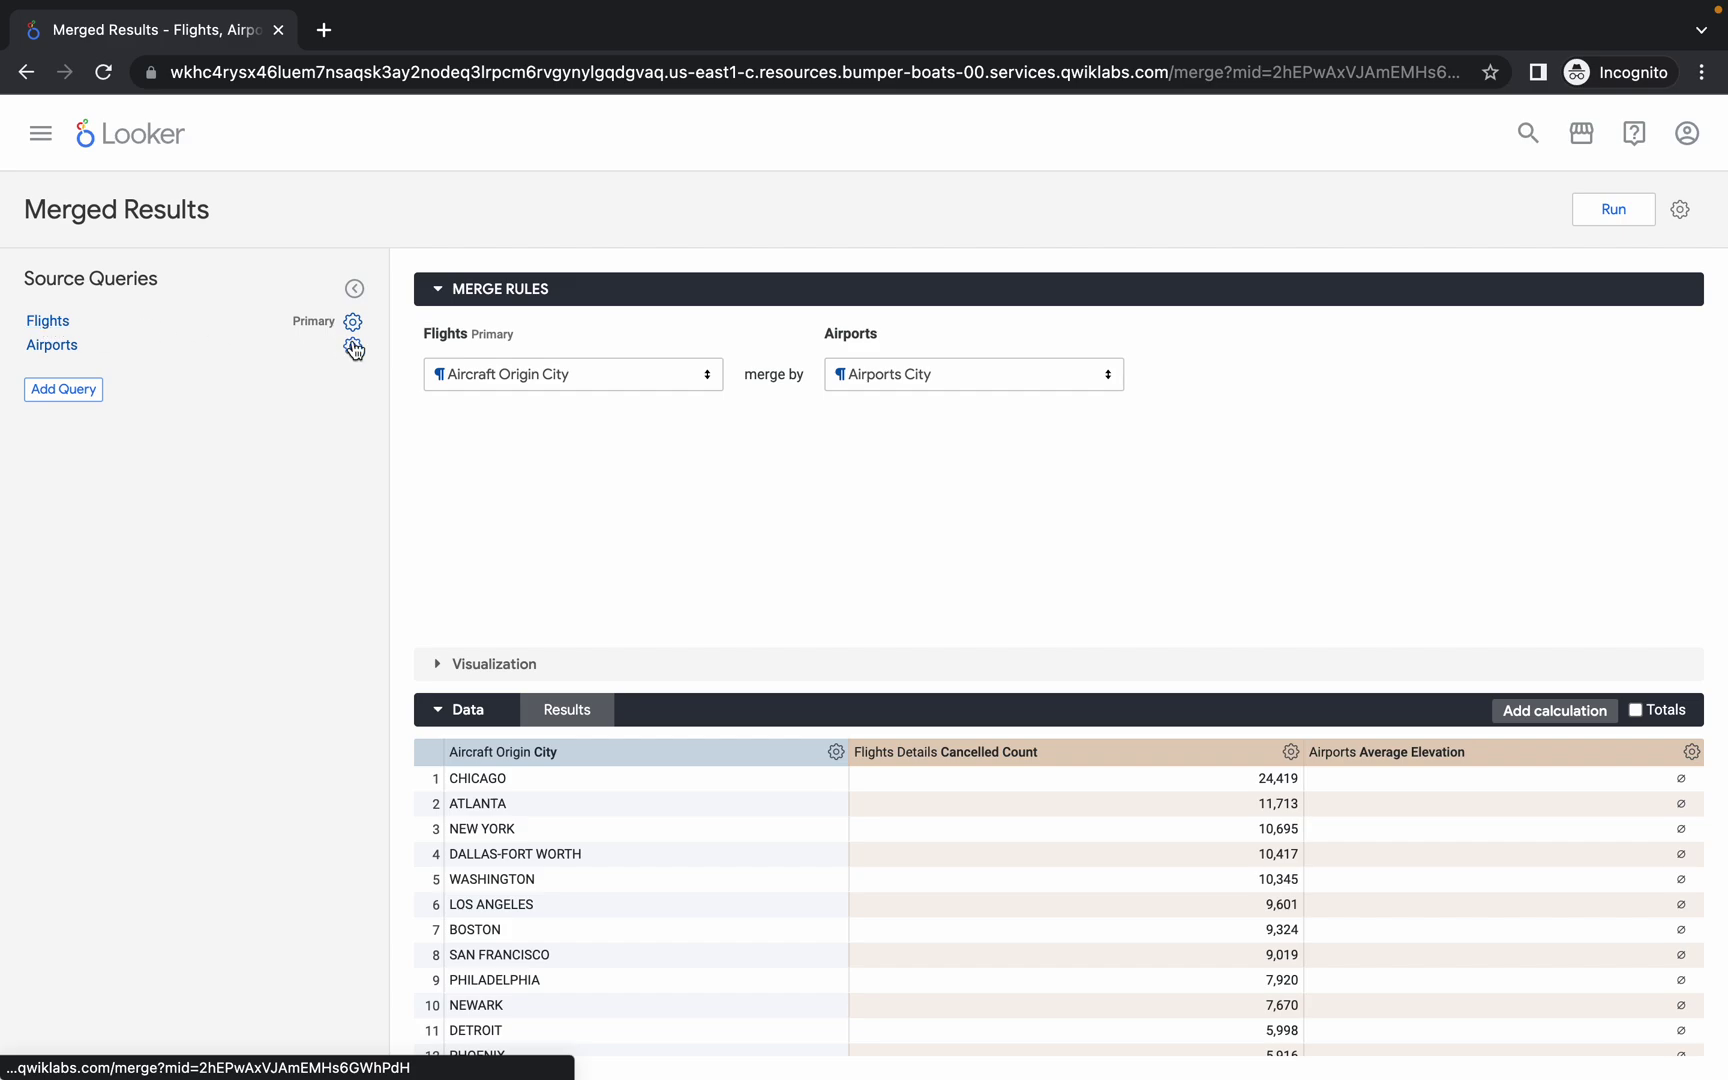
click(353, 323)
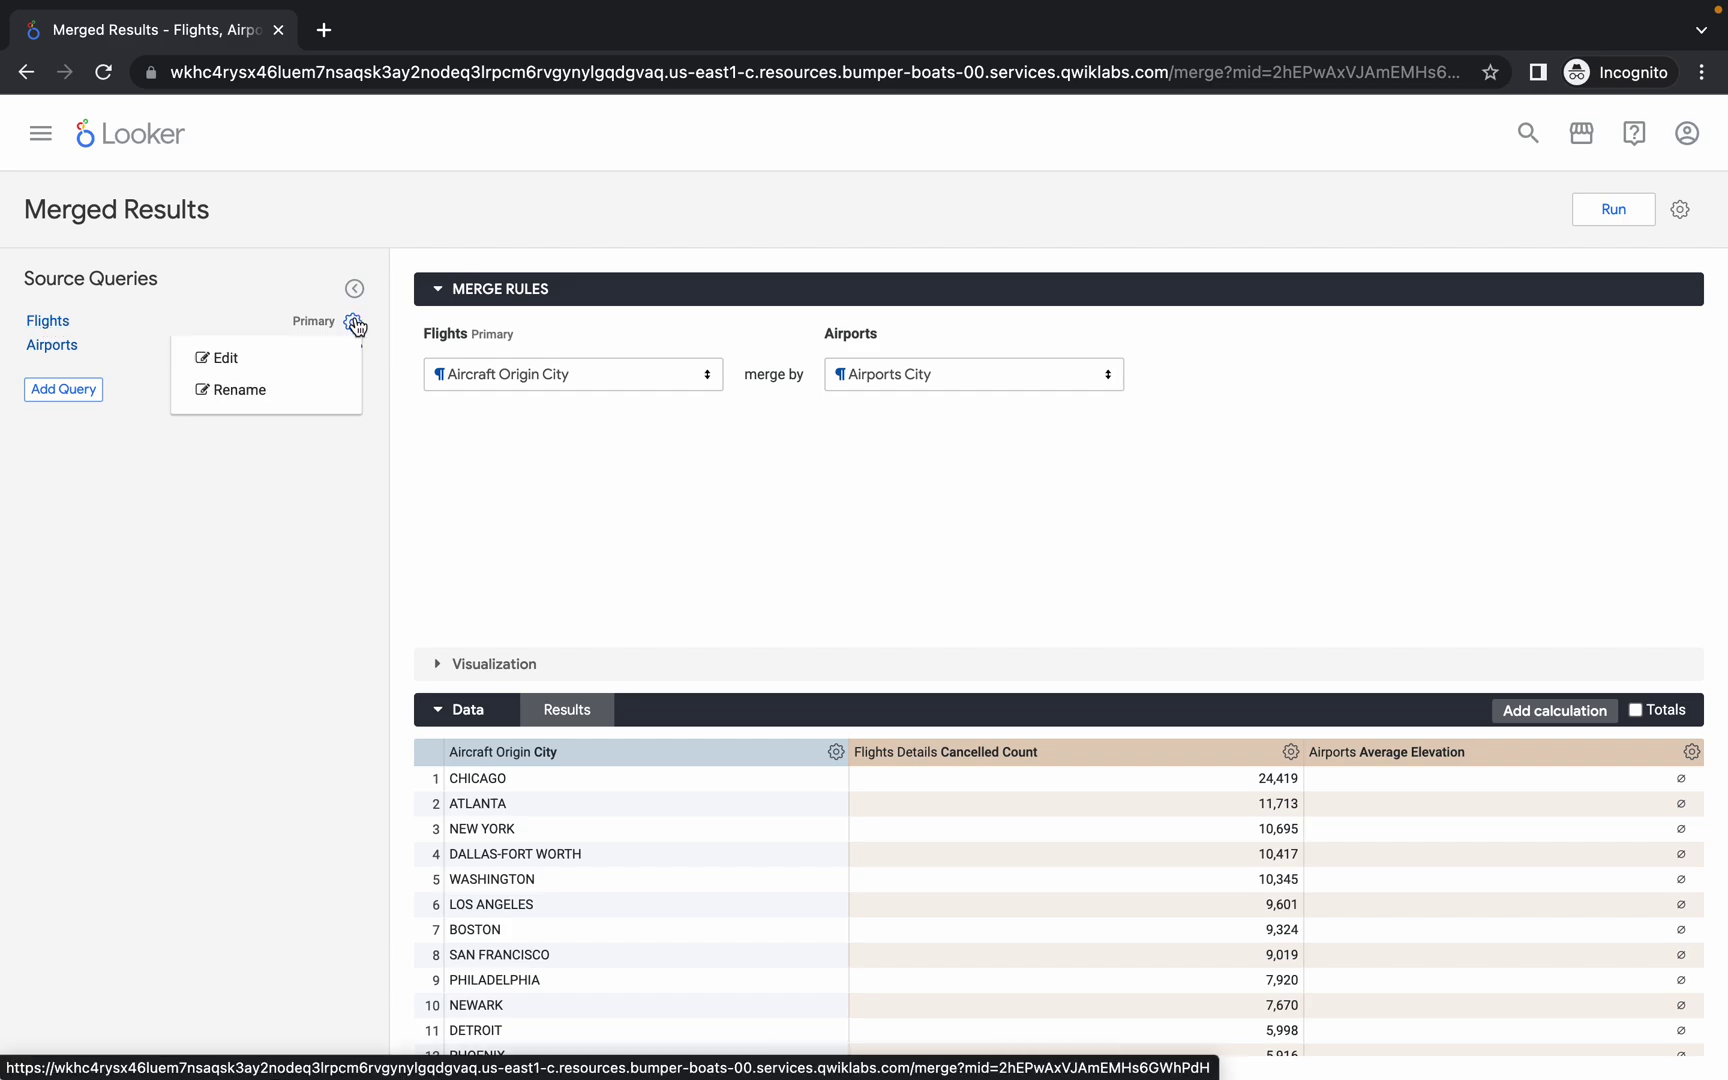
click(226, 360)
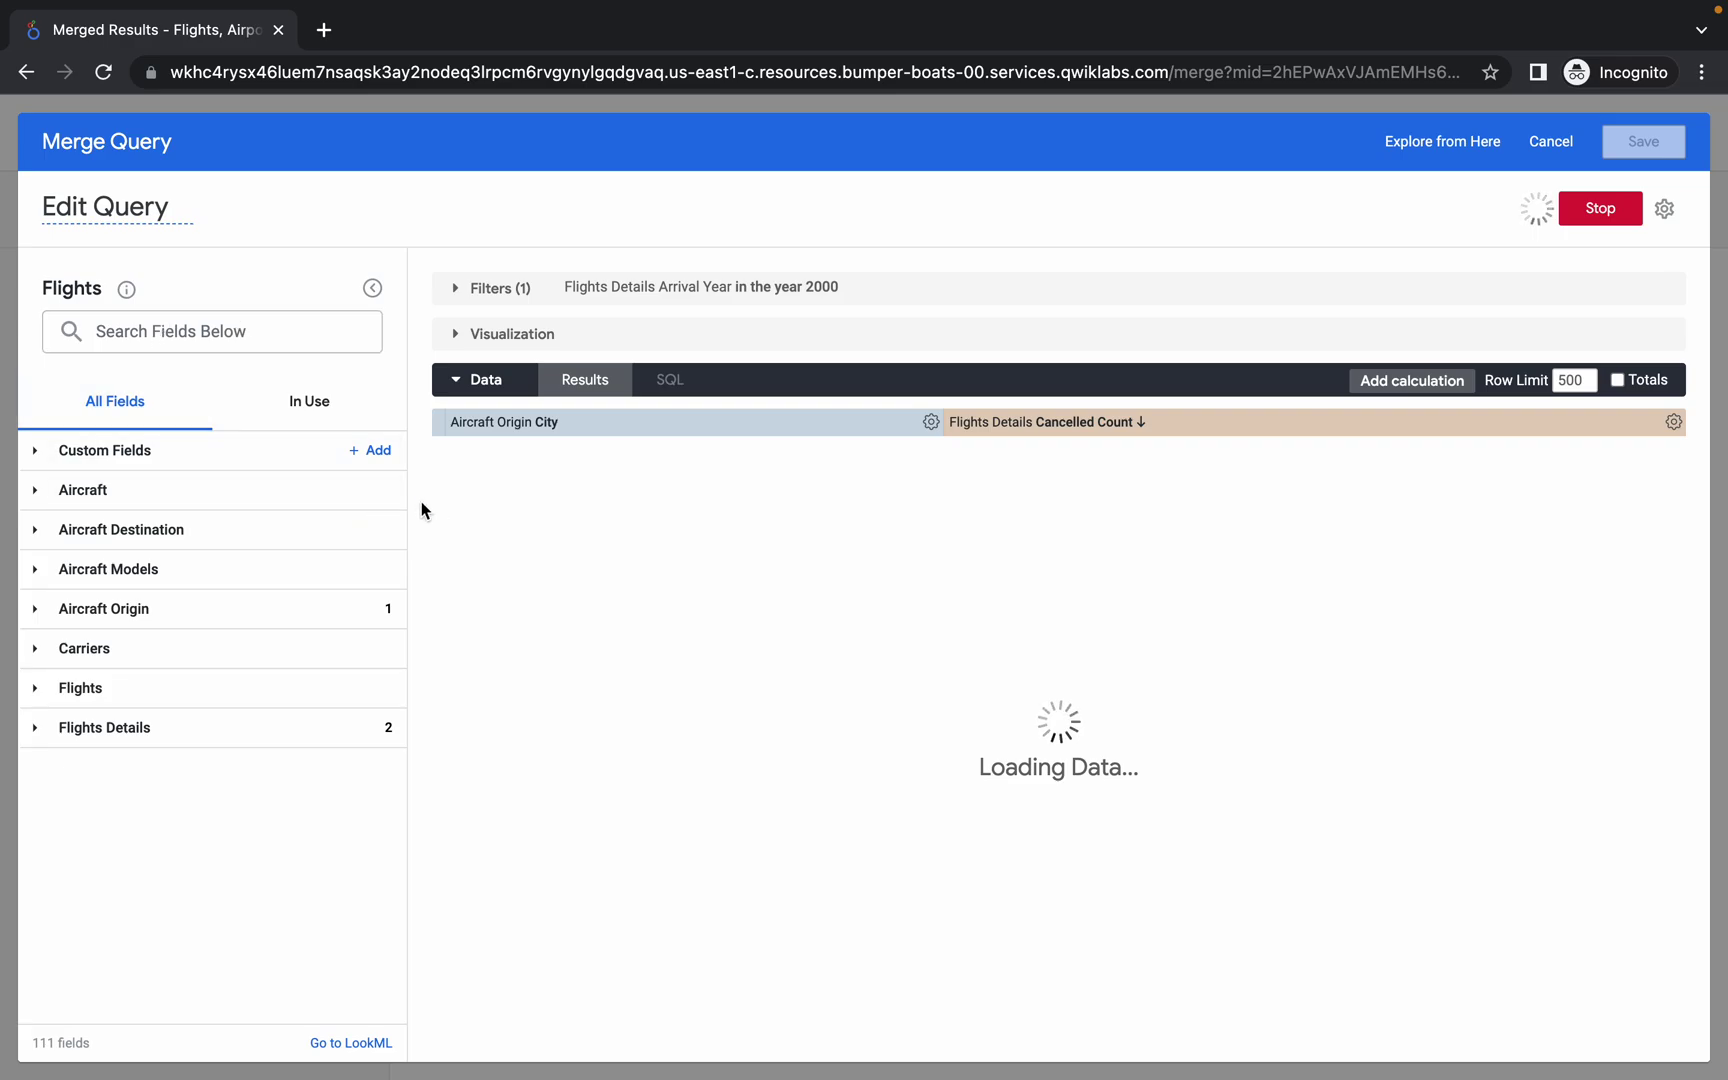
- Read the Task 4 instructions for editing the primary query, and add the Aircraft Destination City dimension to the Flights query in Looker
key(ctrl+Left)
scroll(650, 682, down, 3)
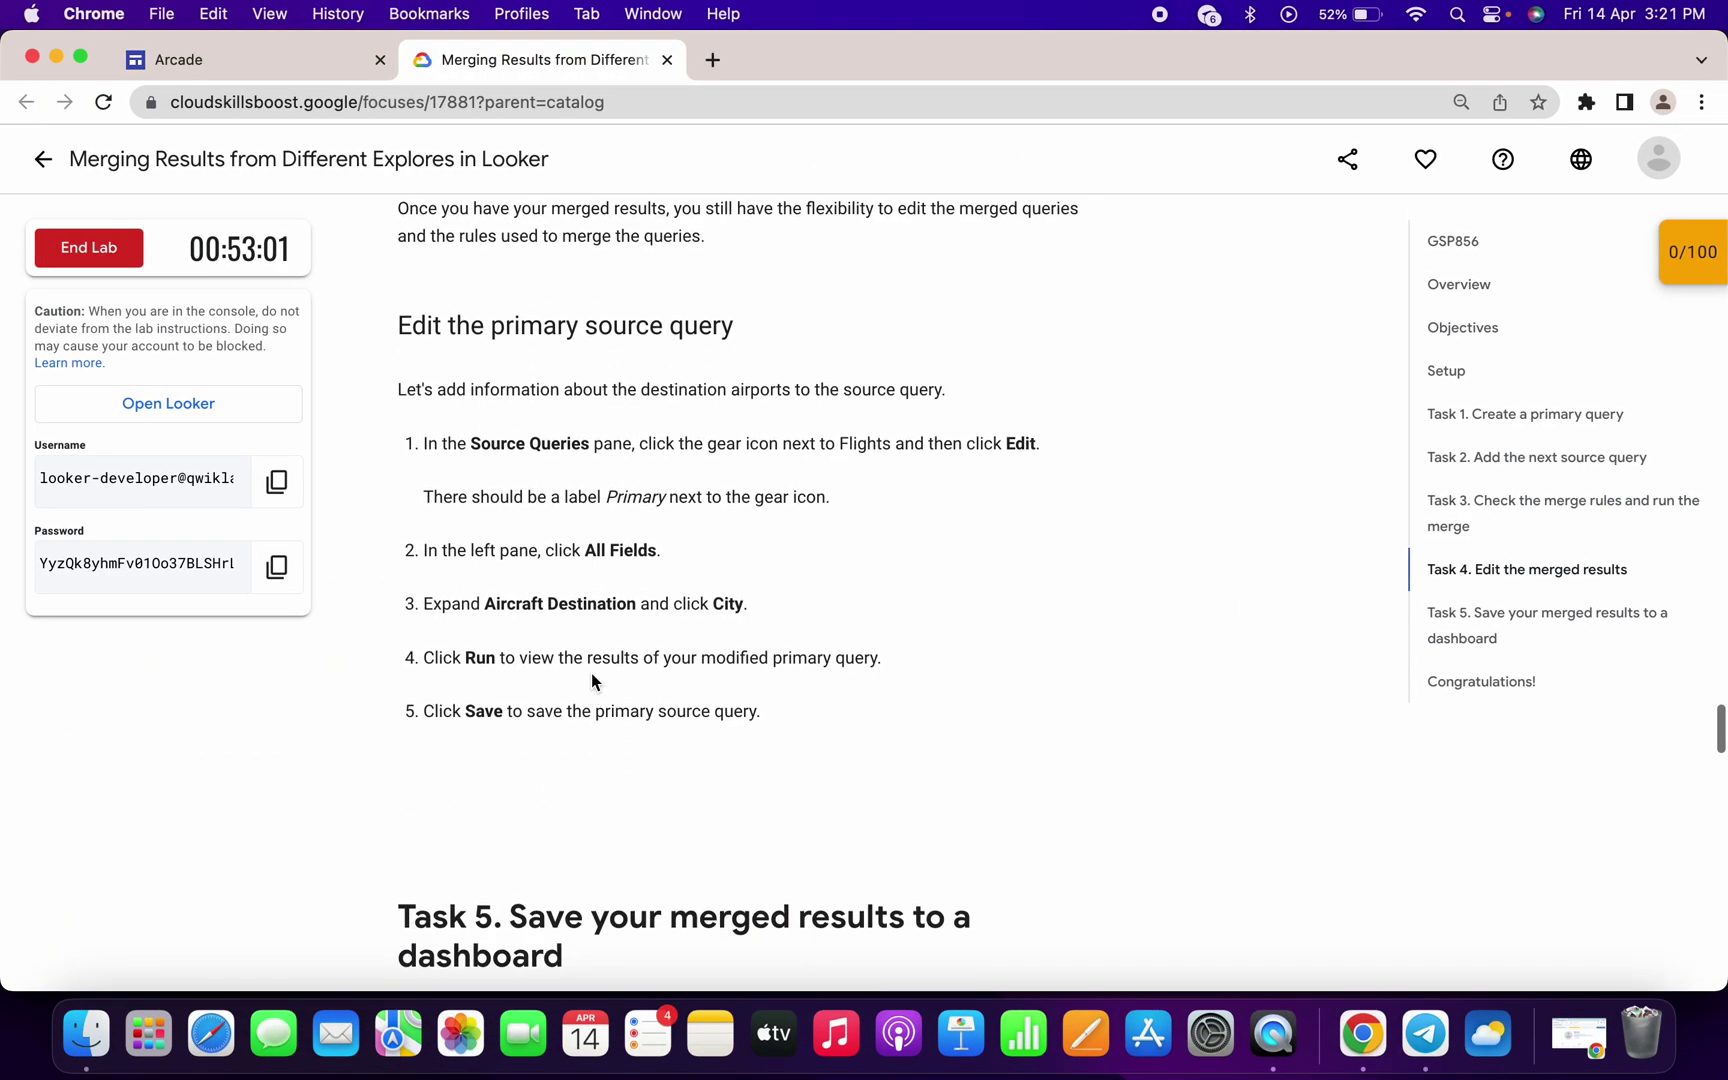
scroll(698, 650, up, 1)
drag(455, 436, 714, 606)
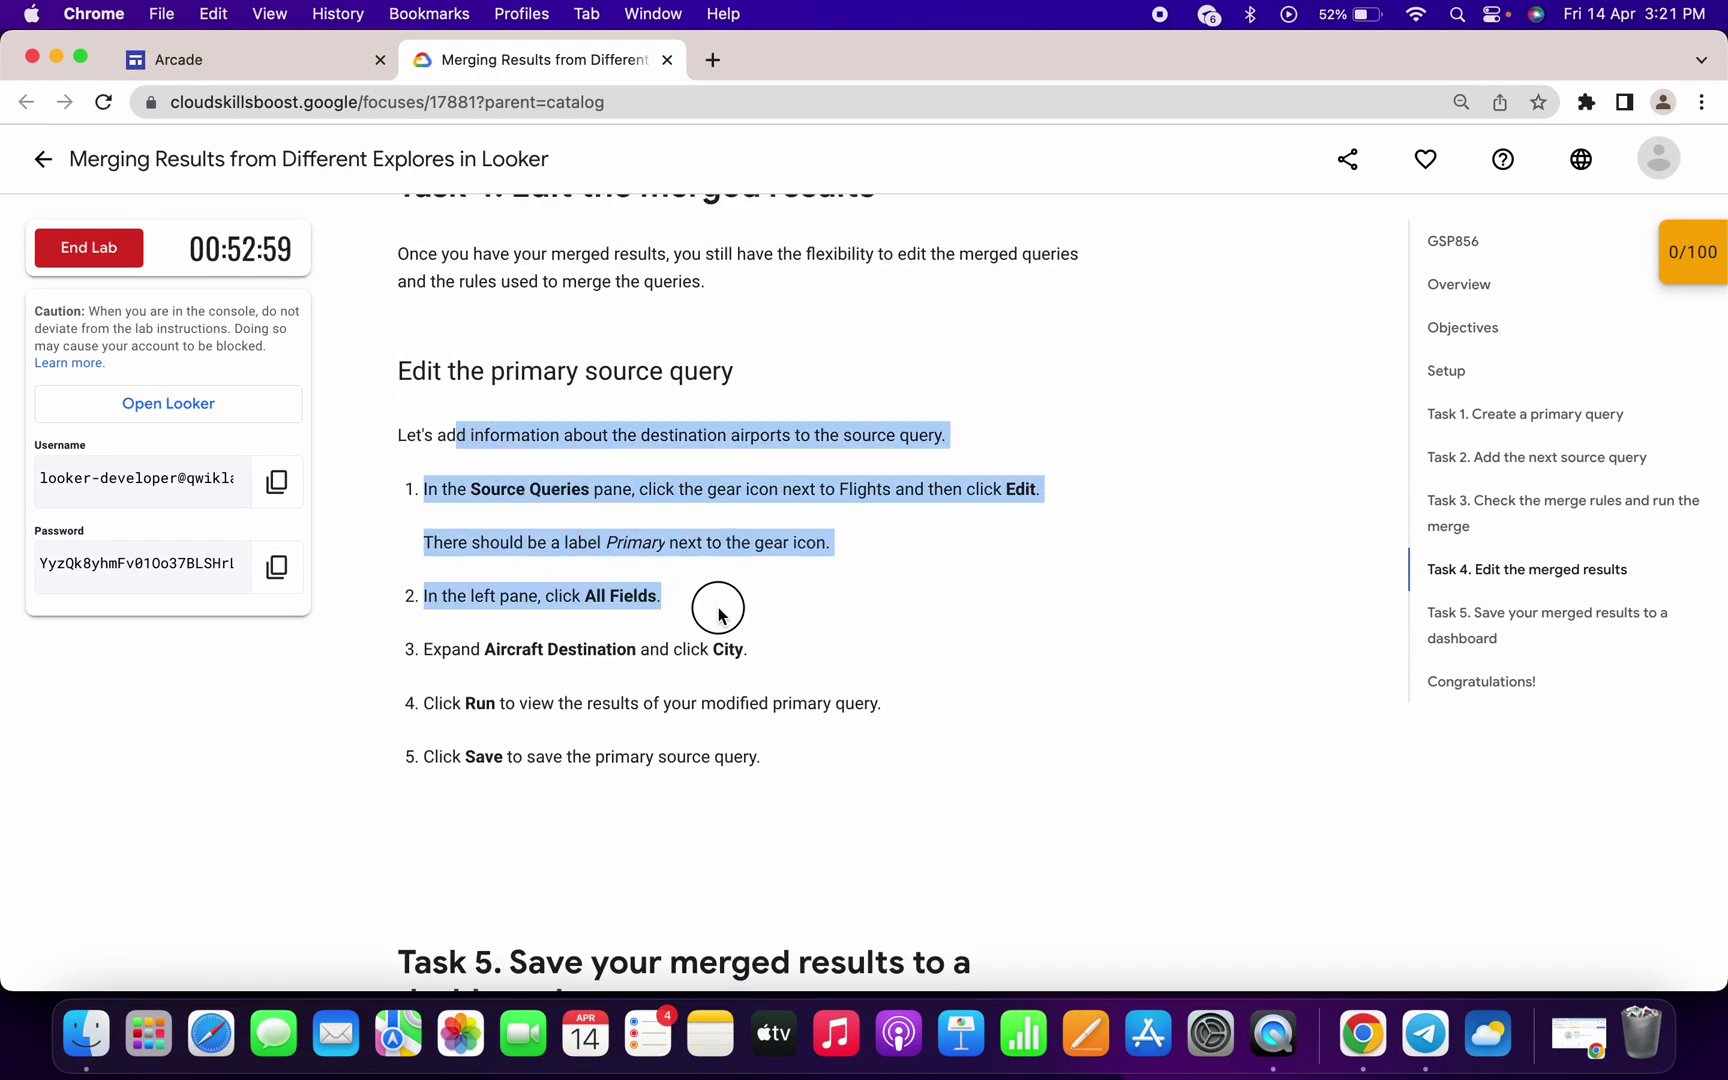
scroll(716, 614, down, 1)
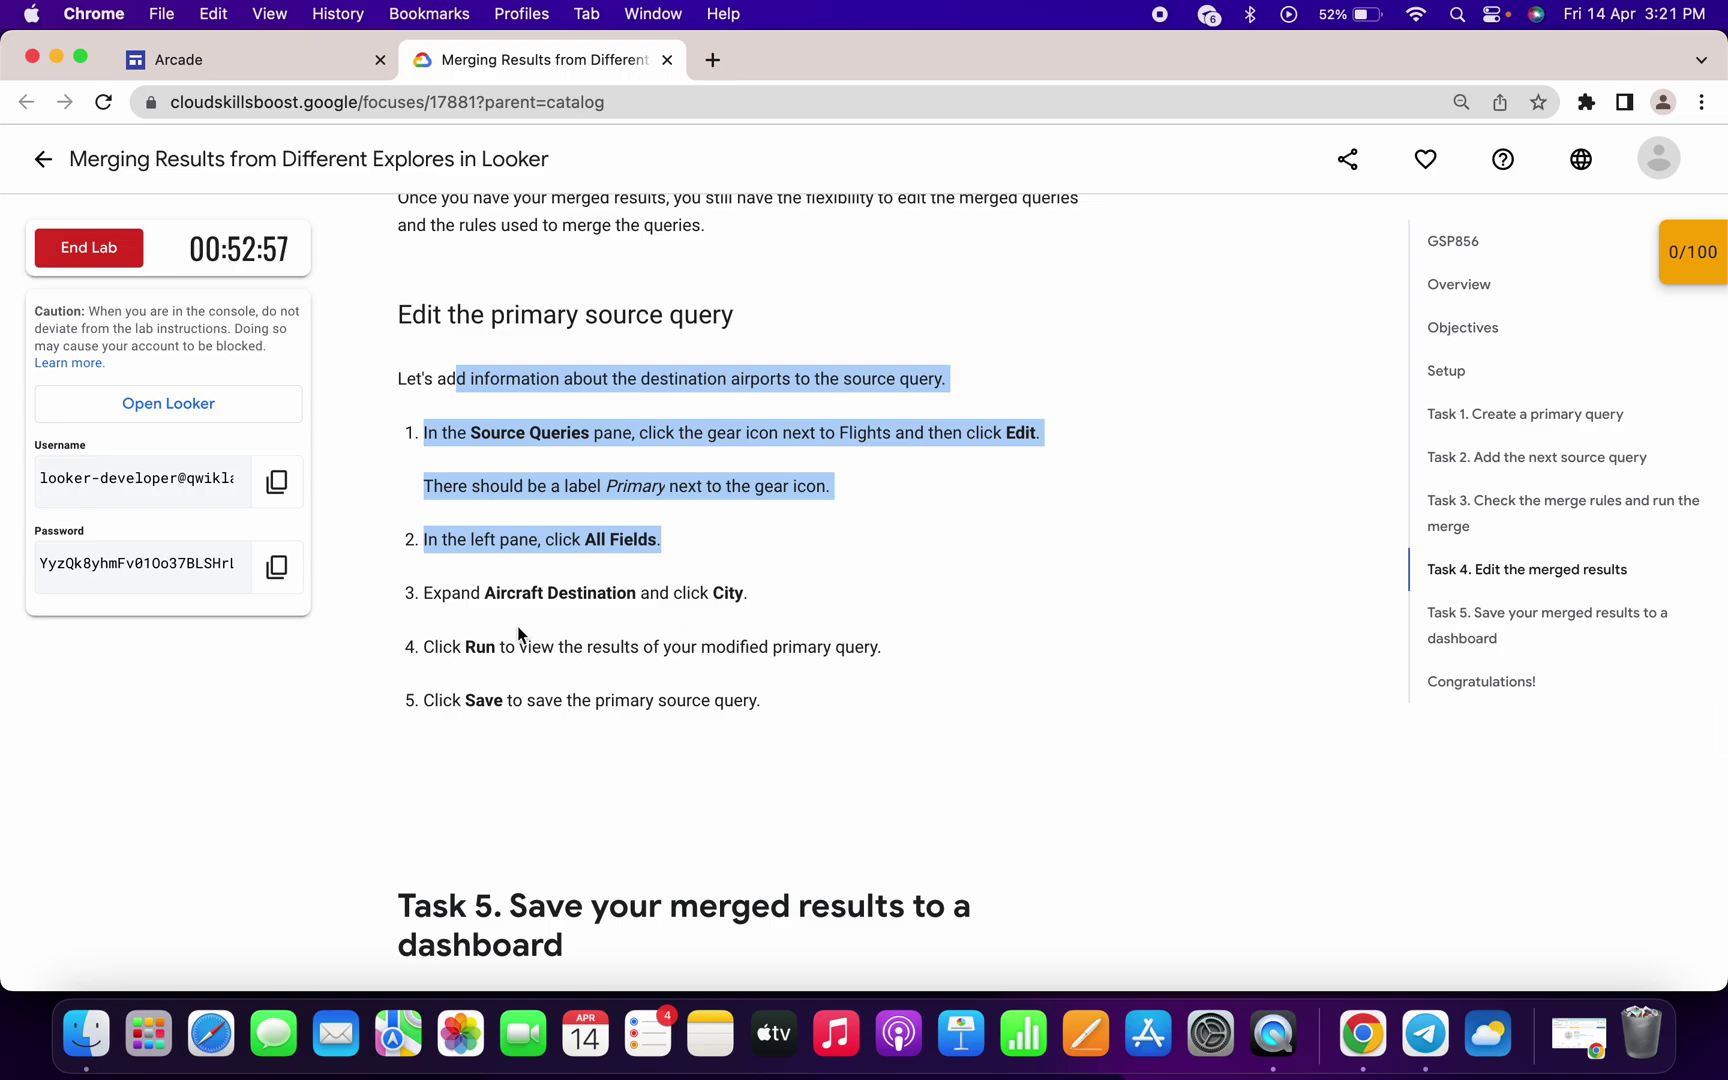
click(548, 594)
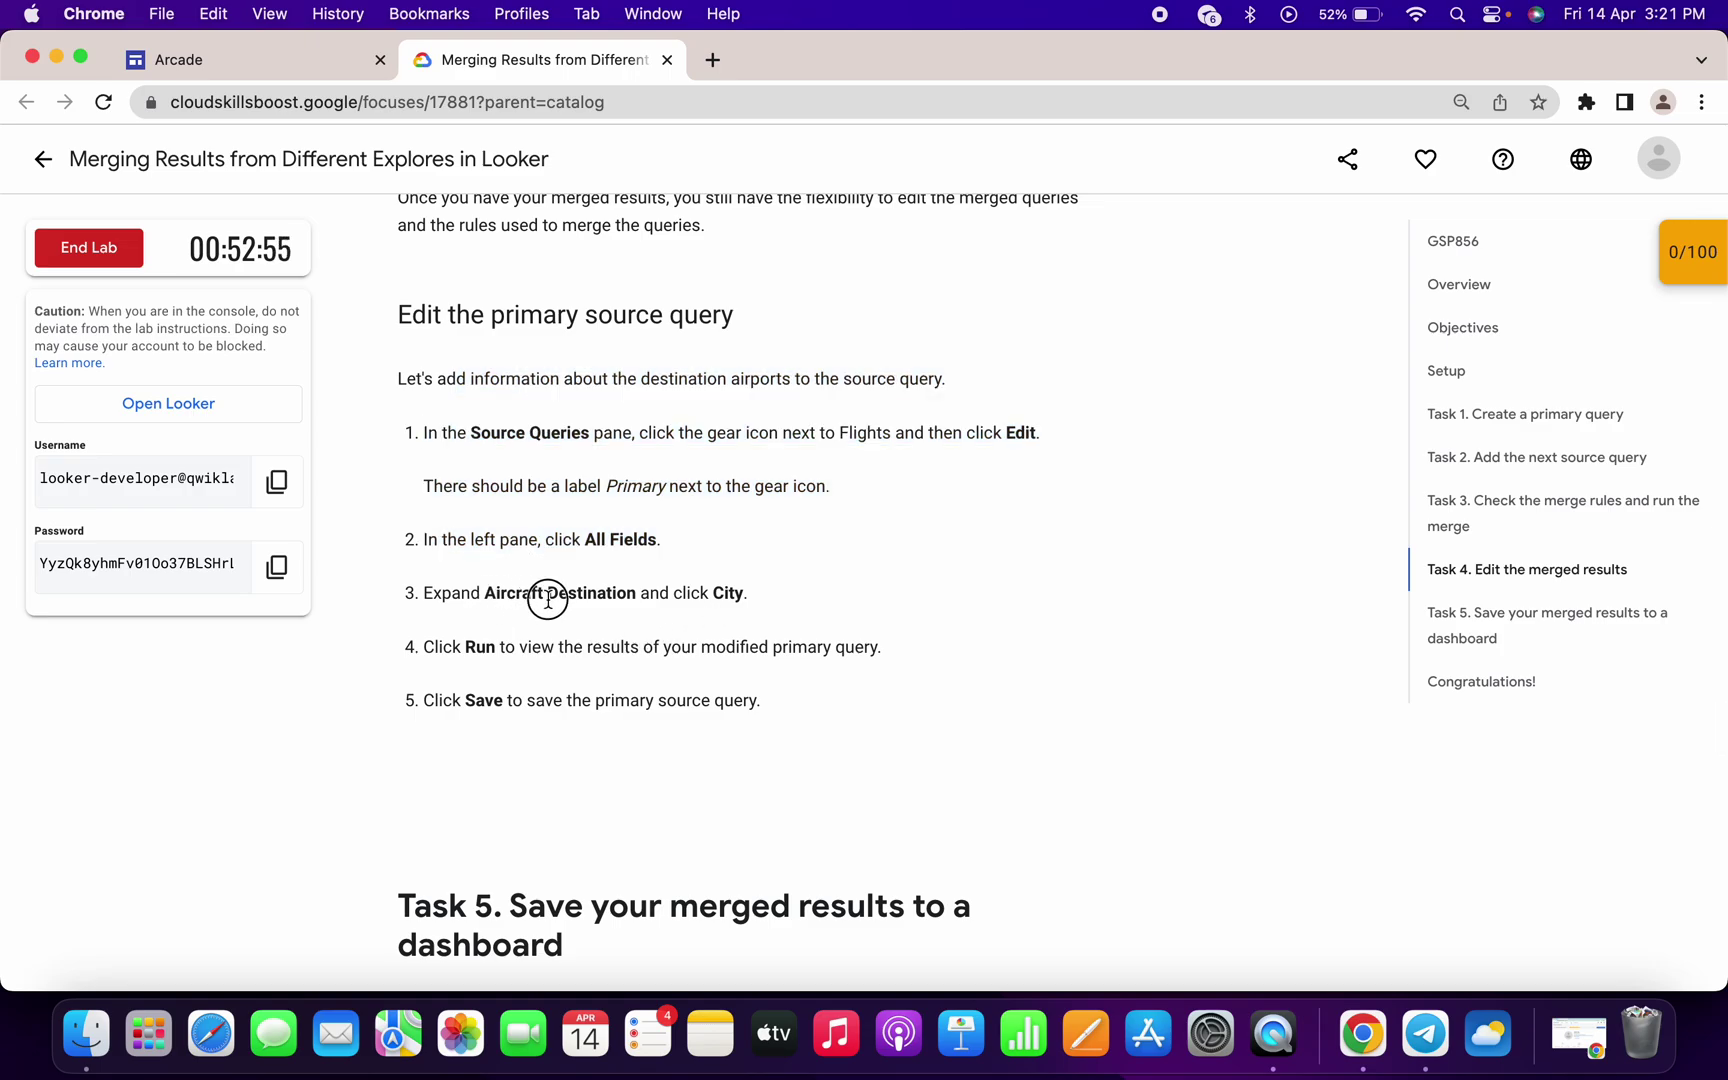
key(ctrl+Right)
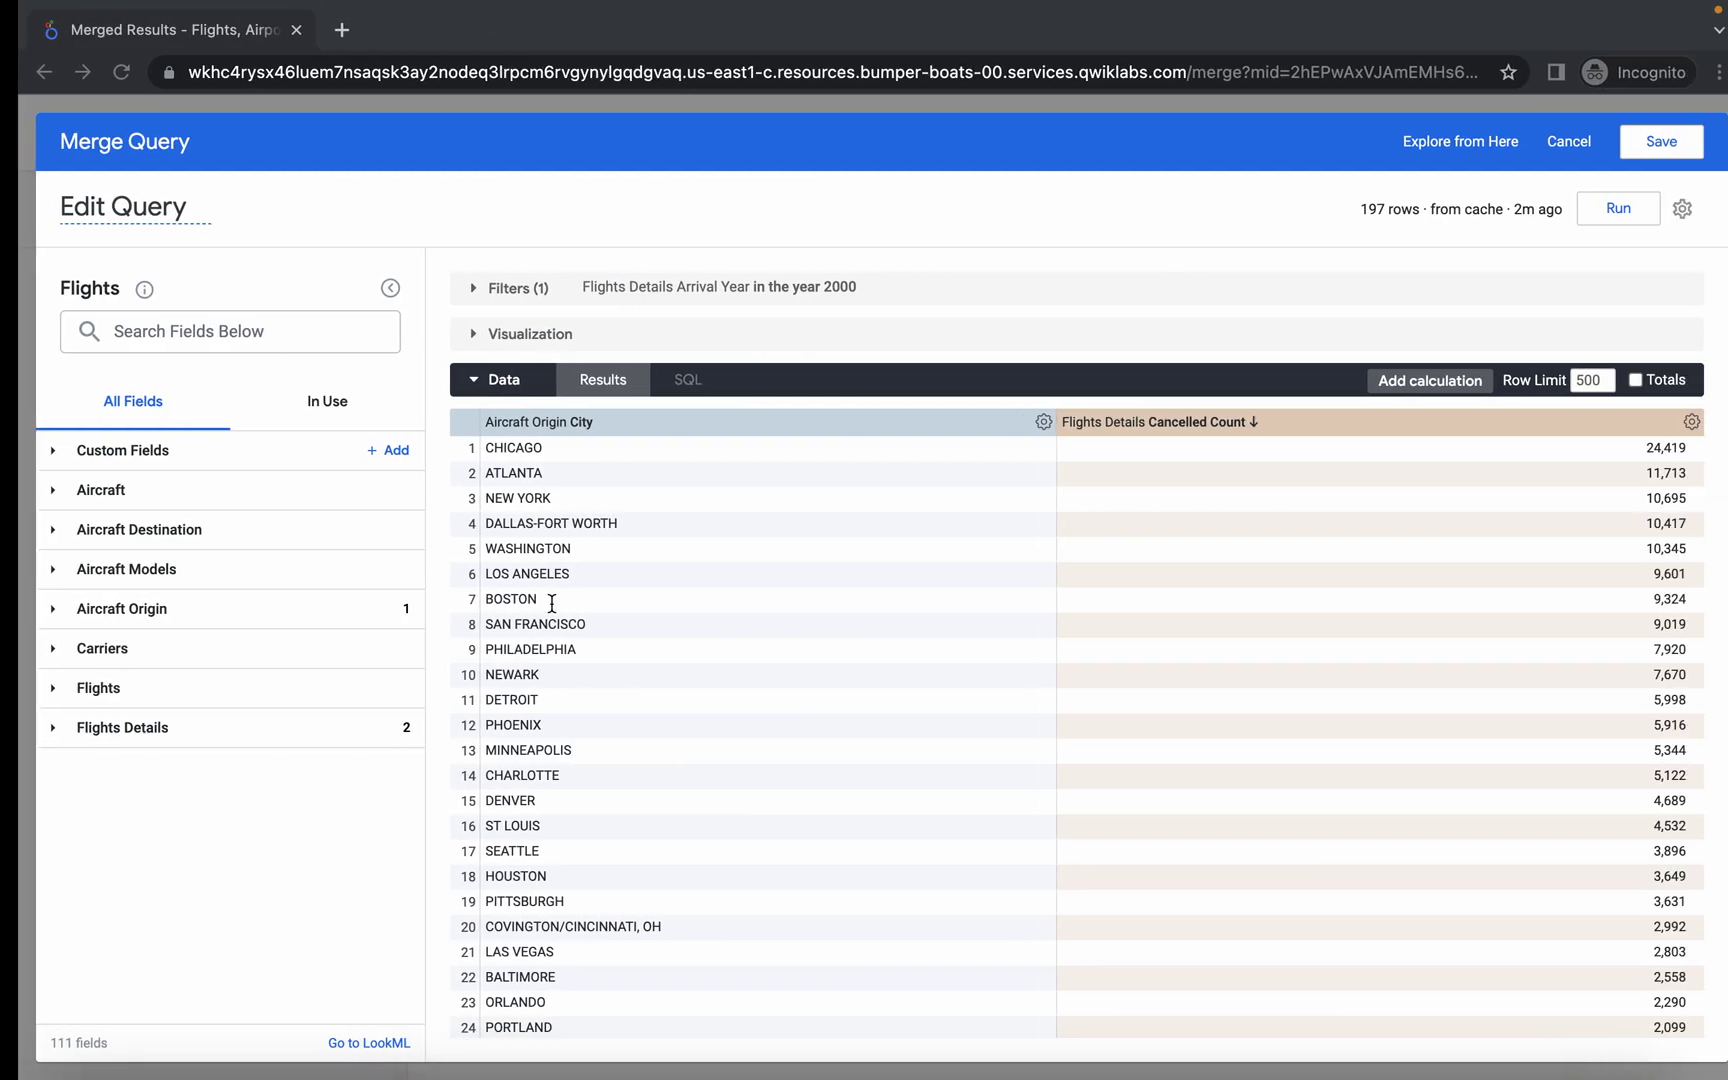
click(101, 527)
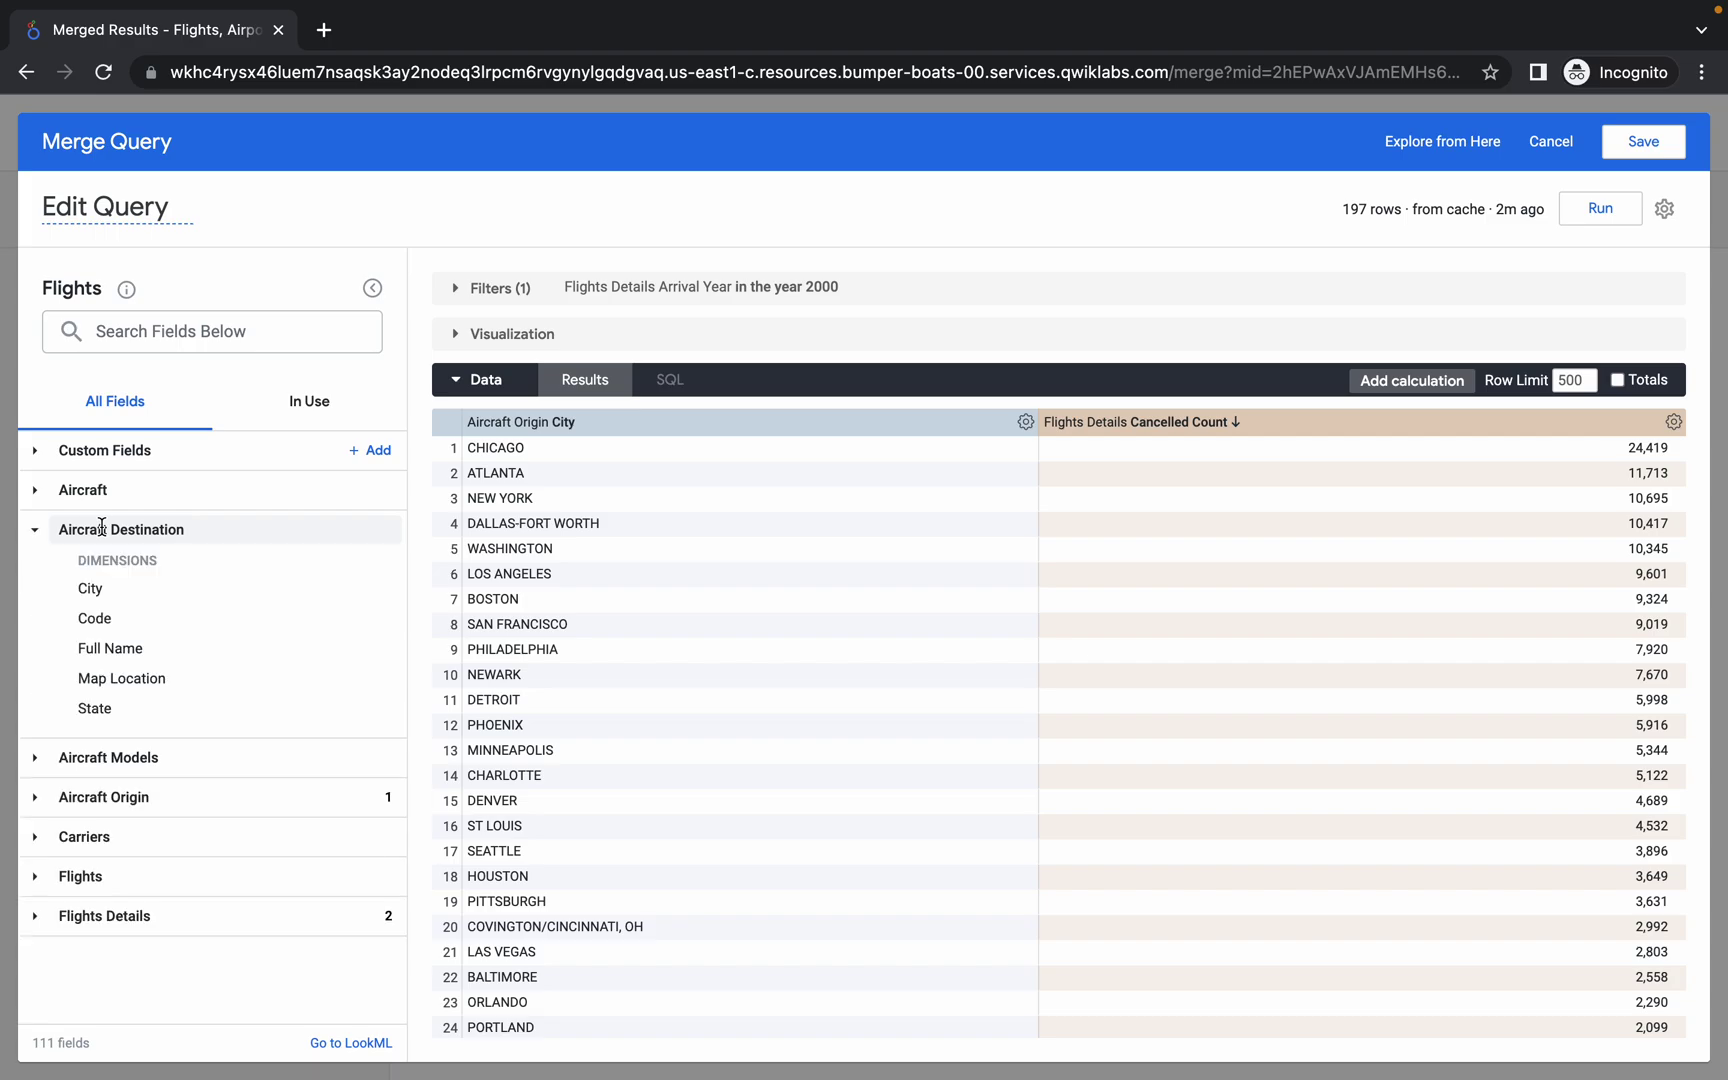
click(89, 589)
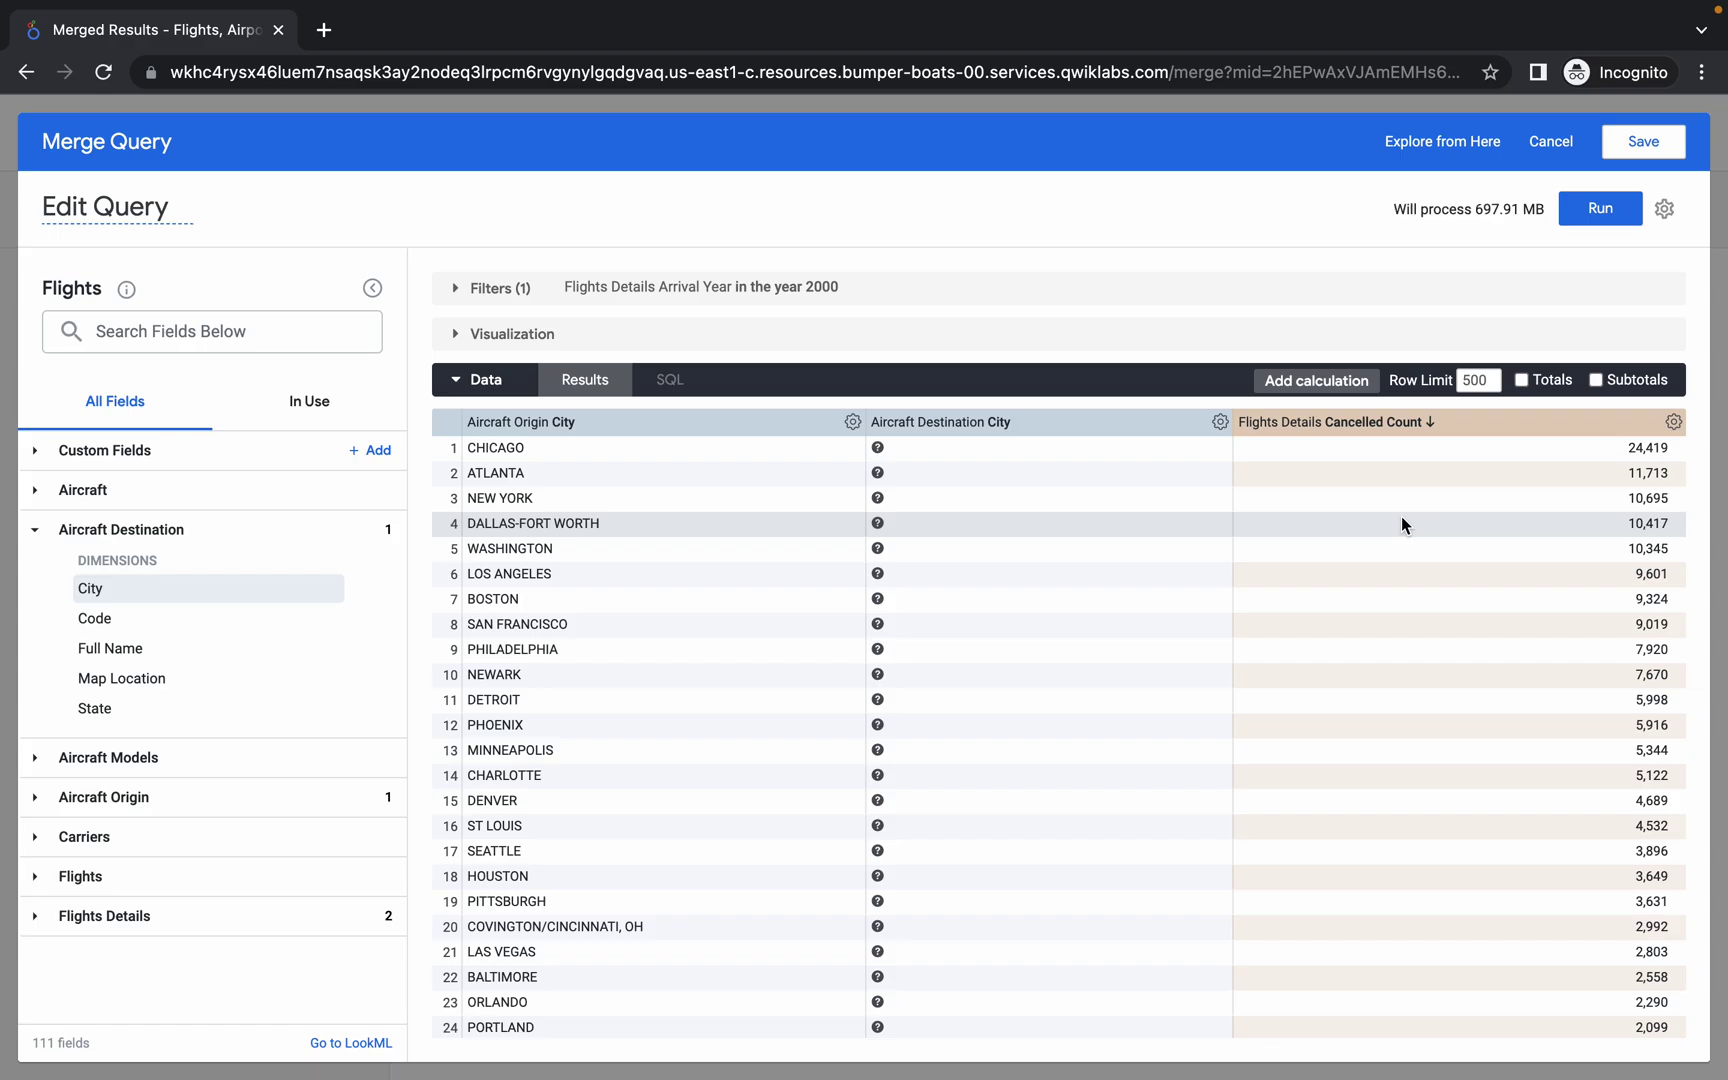
- Check the lab's next instruction, and run and save the modified primary Flights query in Looker
key(ctrl+Left)
scroll(574, 688, down, 1)
key(ctrl+Right)
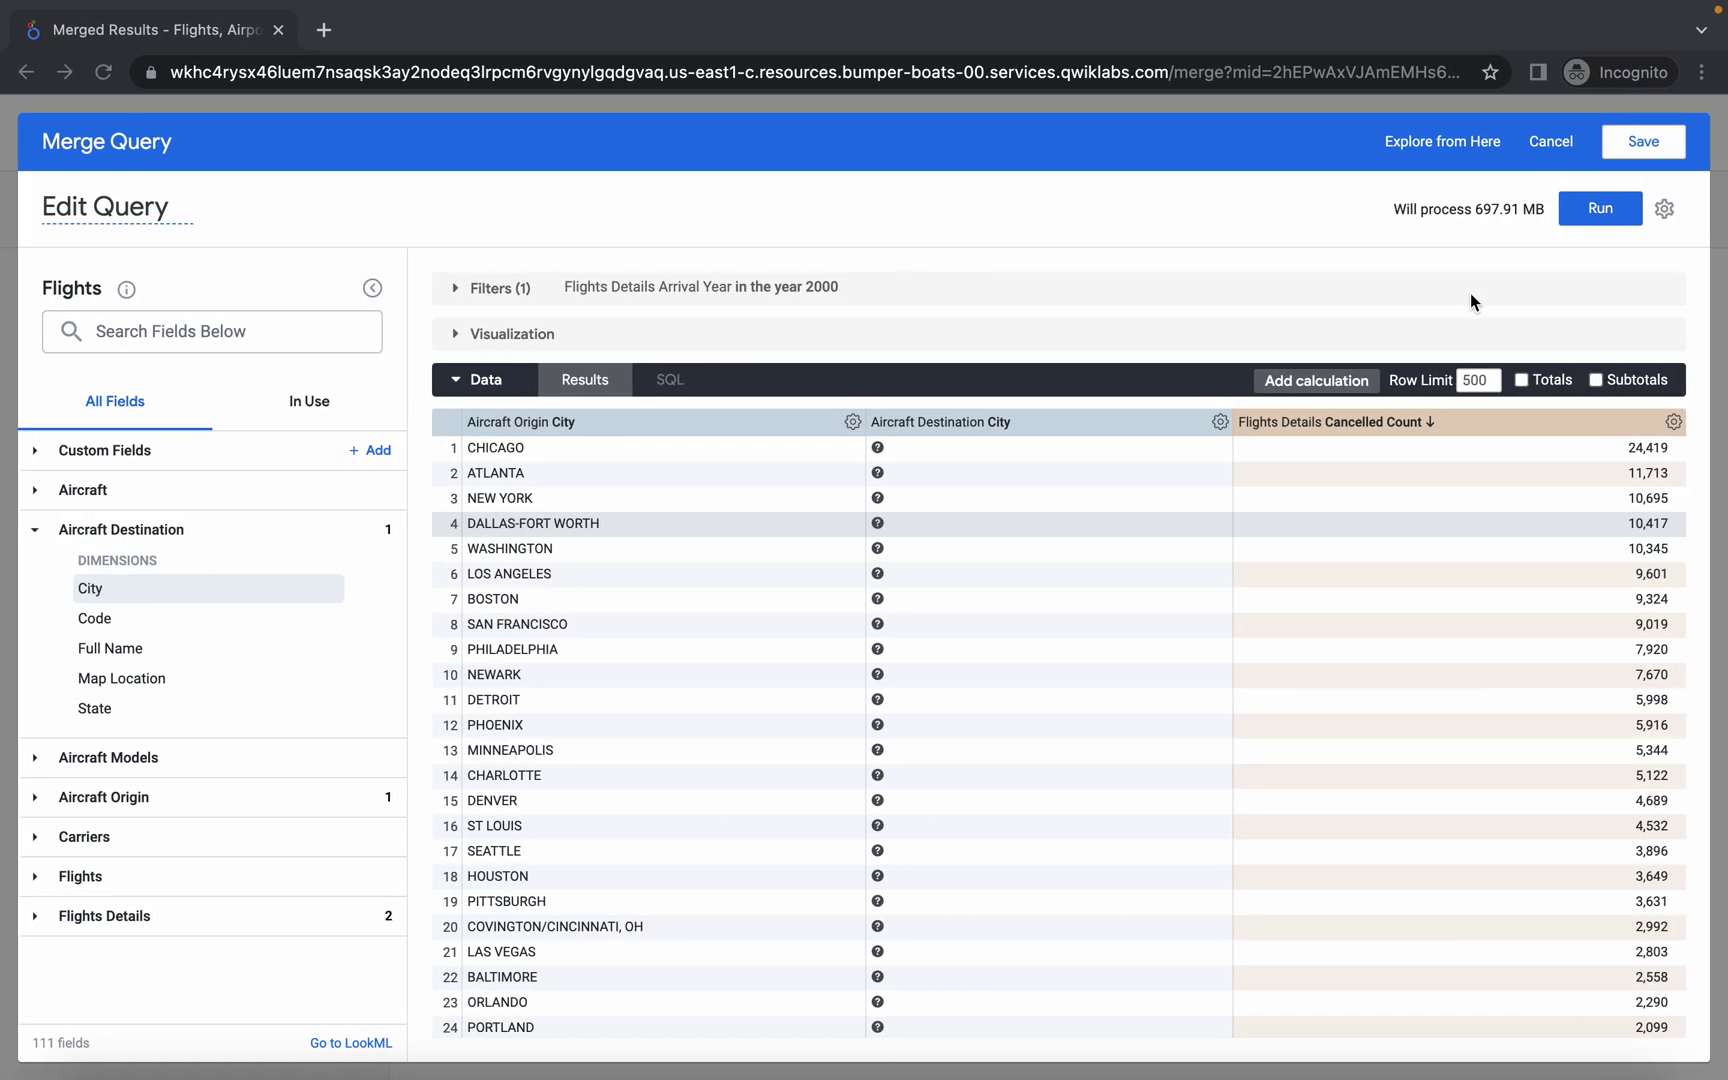
click(1600, 210)
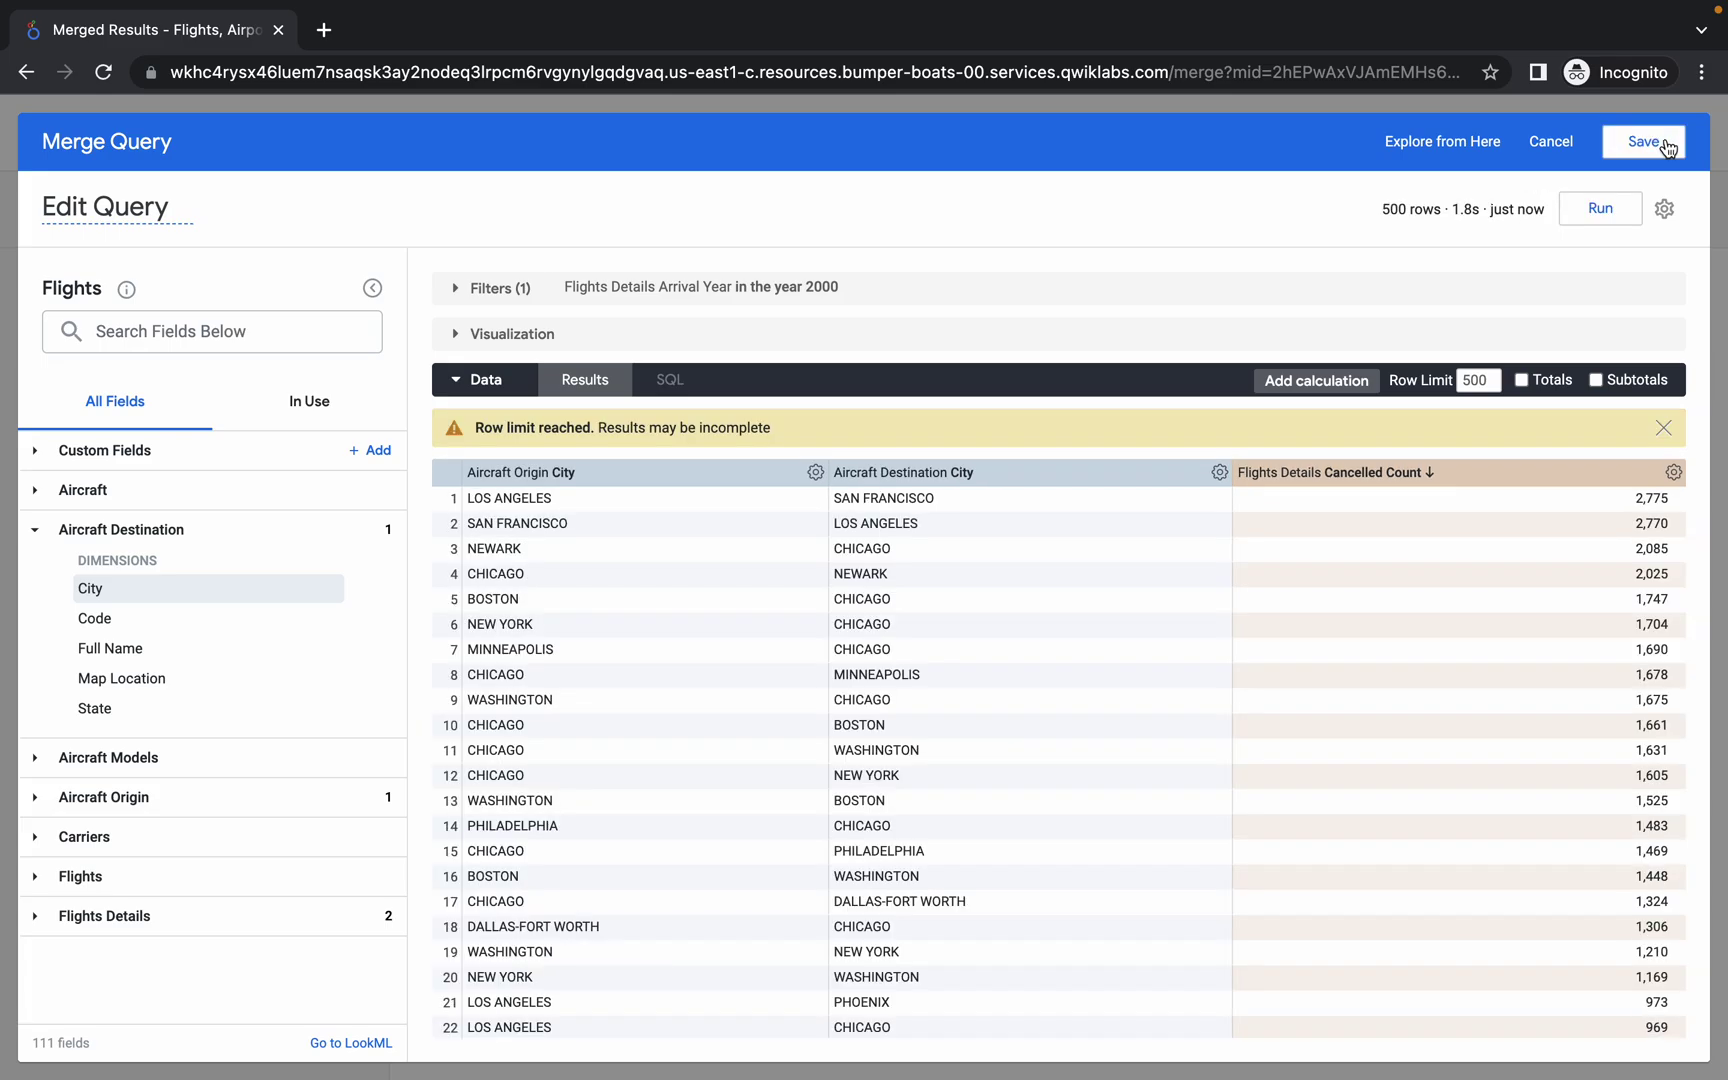
click(1651, 146)
- Switch to the lab instructions and copy the tile title "Flight Cancellations & Elevation" from Task 5
key(ctrl+Left)
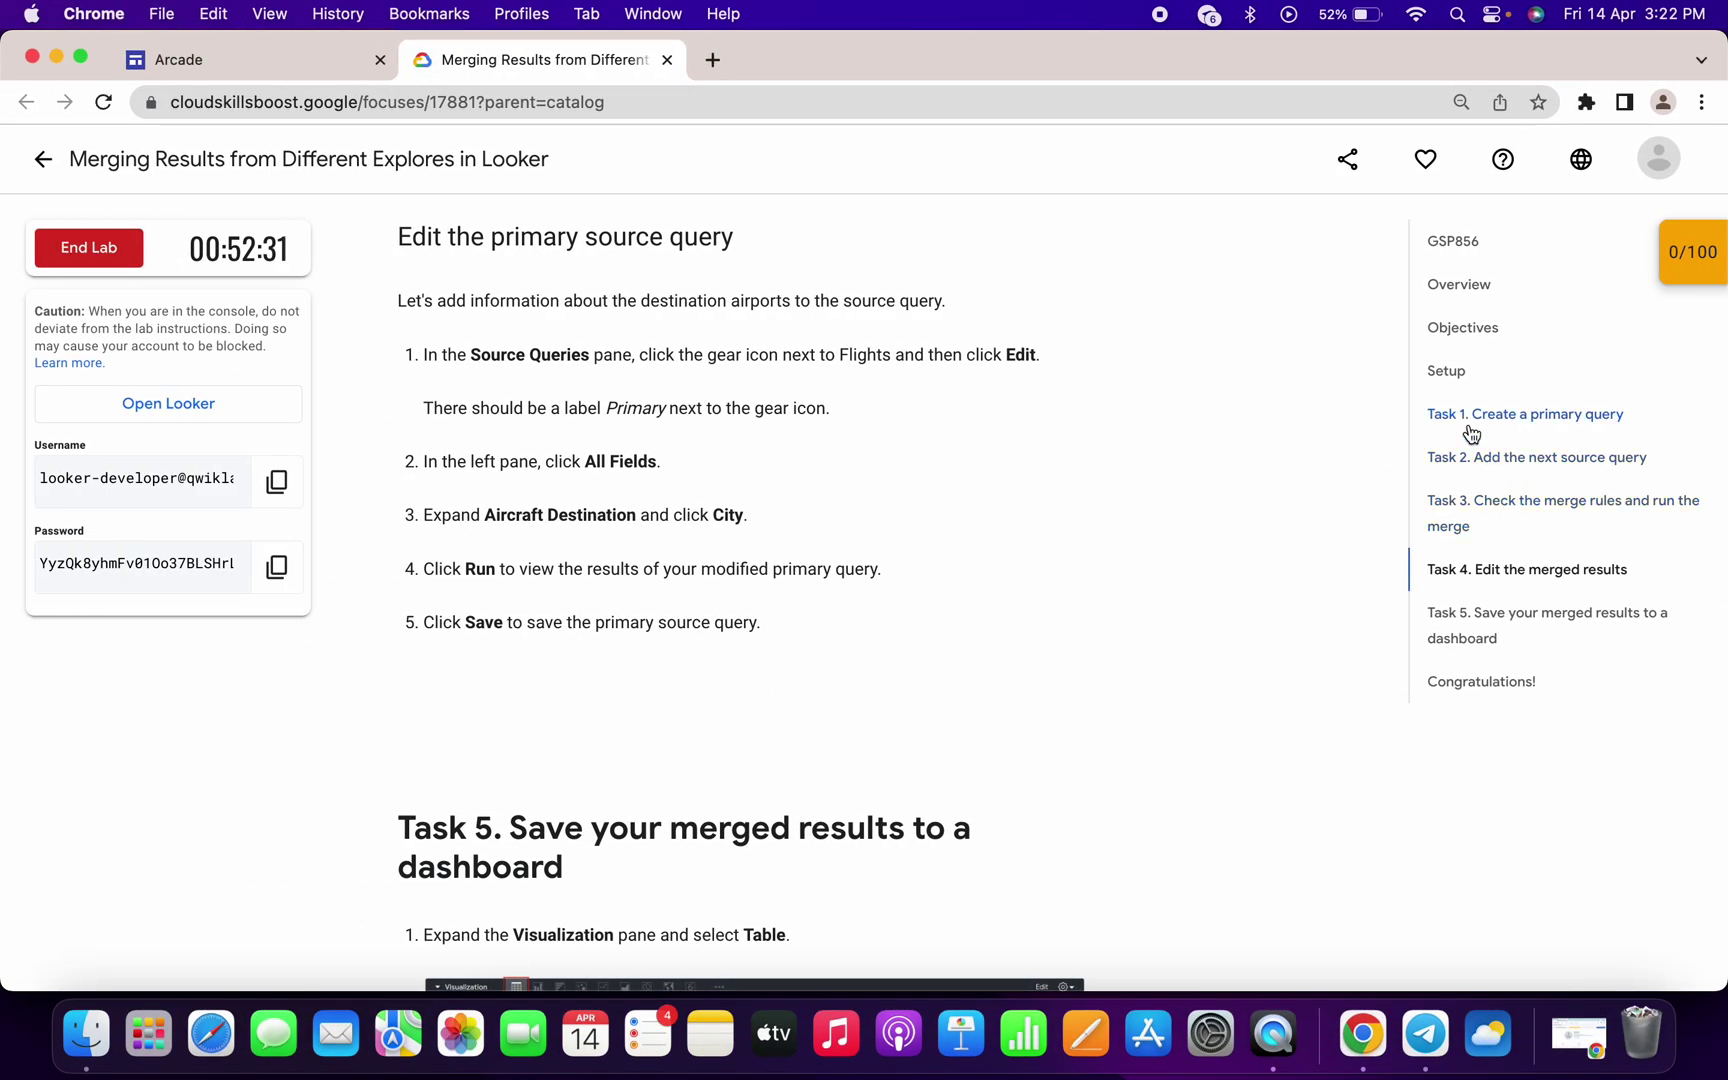
scroll(930, 735, down, 5)
scroll(930, 737, down, 2)
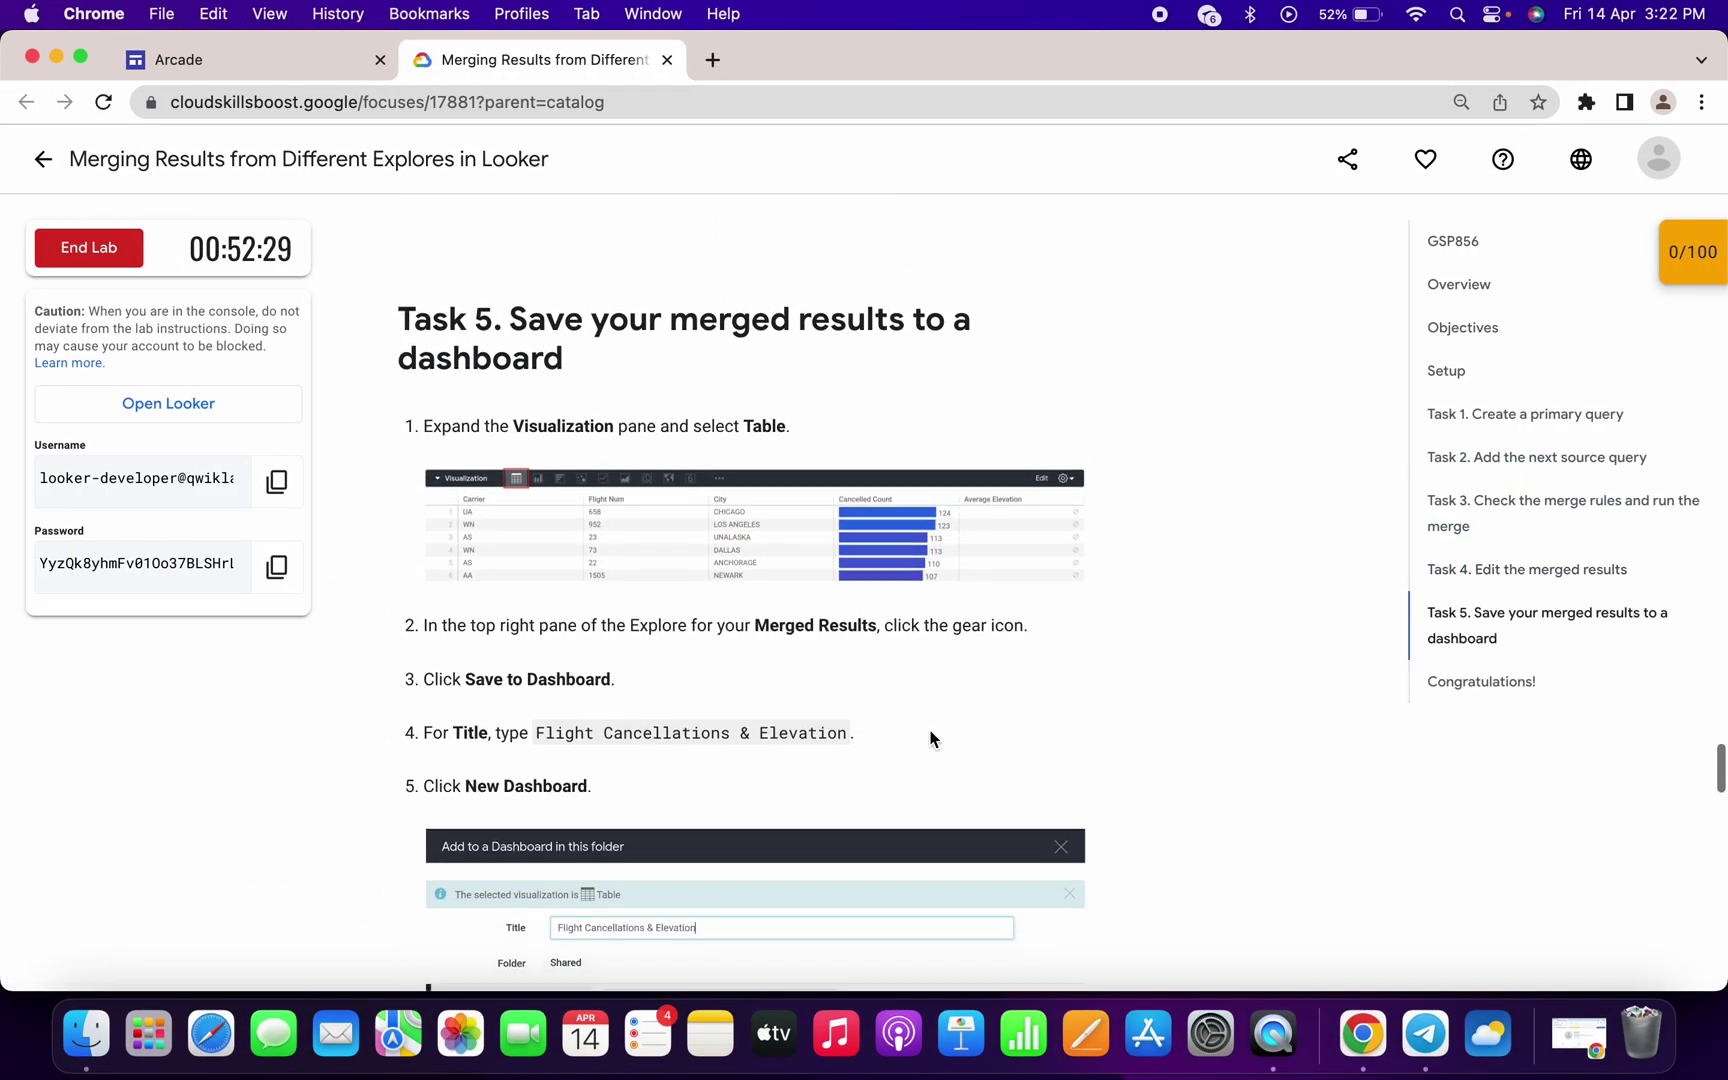
drag(536, 617, 848, 610)
key(super+c)
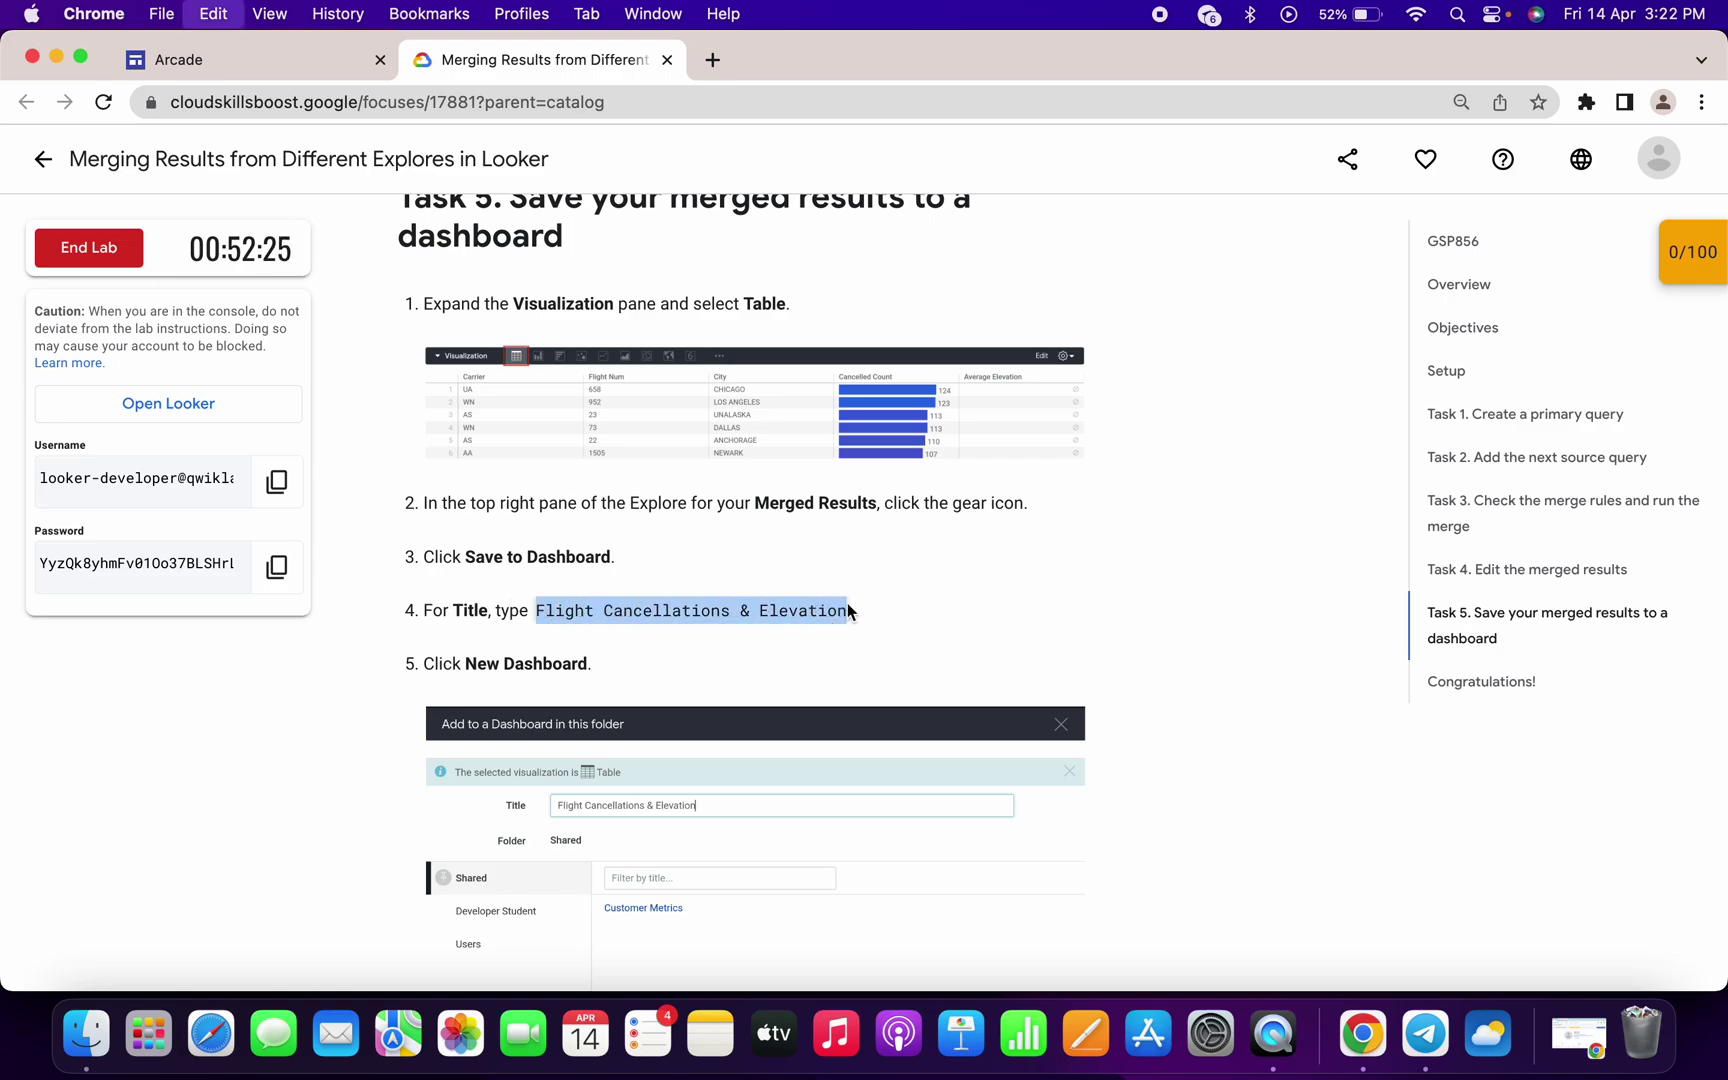
- Start saving the merged results to a dashboard in Looker, with the tile title "Flight Cancellations & Elevation"
key(super+Tab)
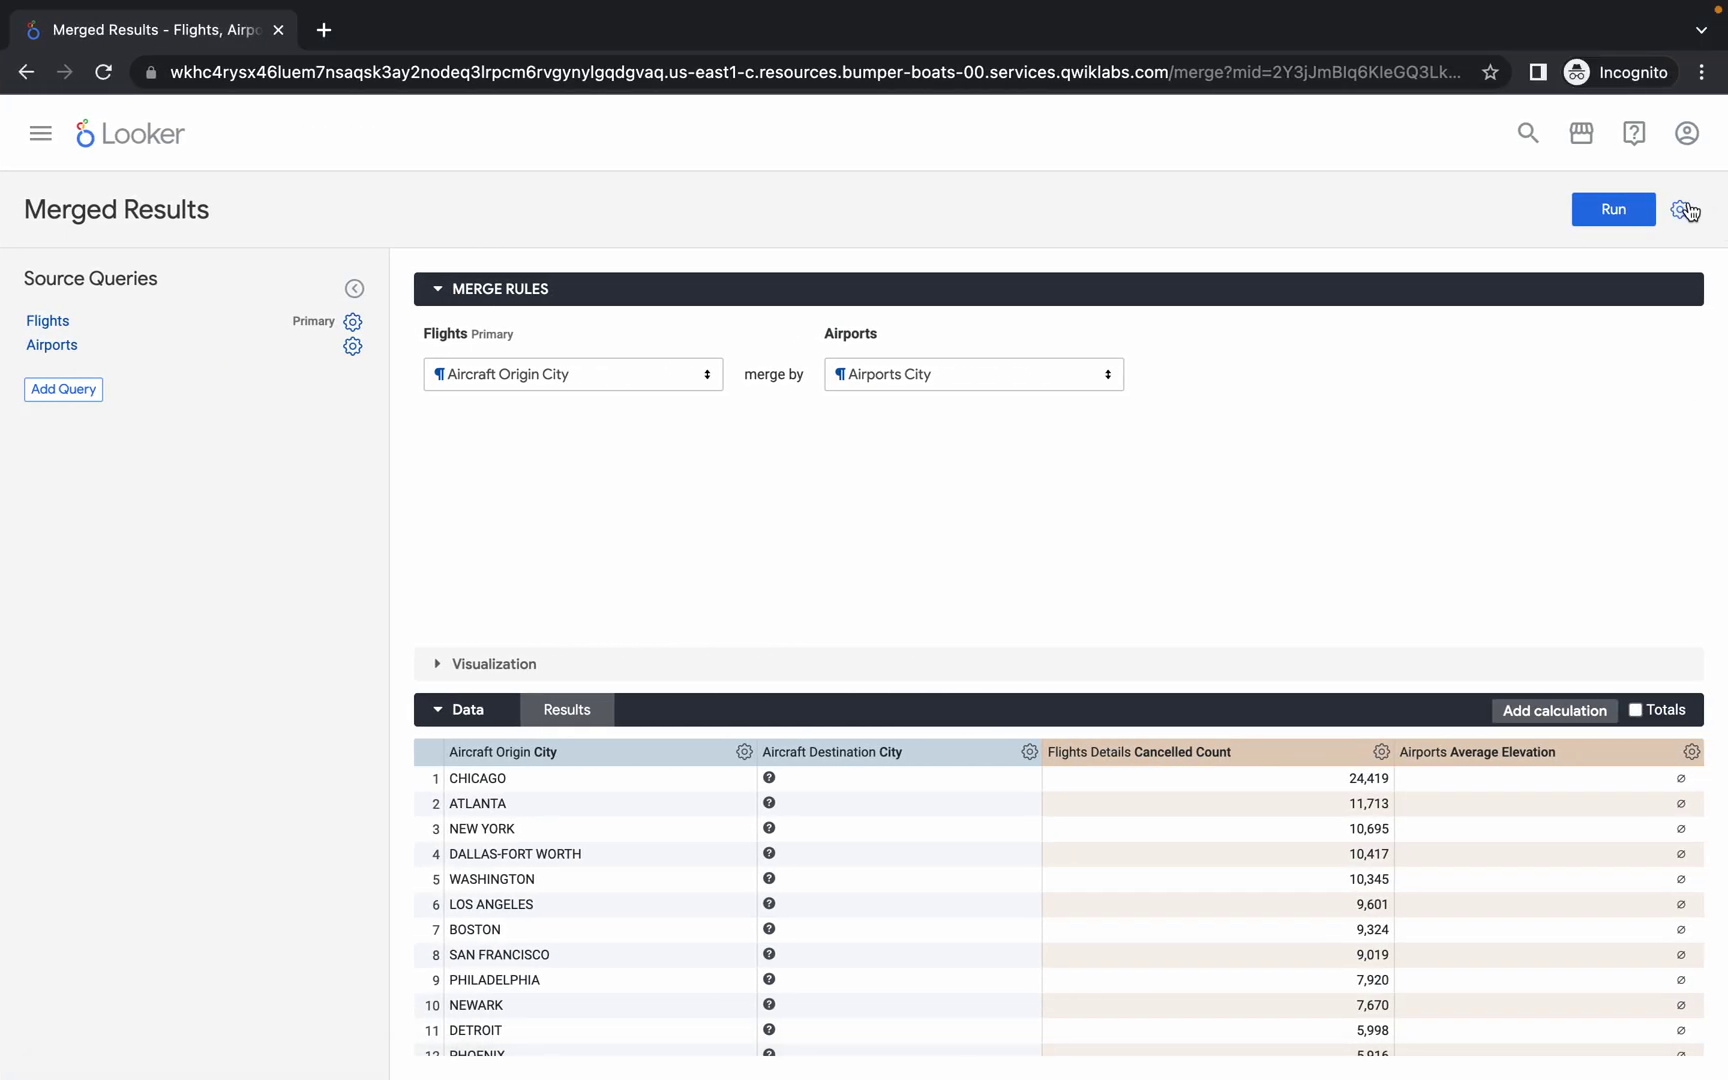
click(1682, 212)
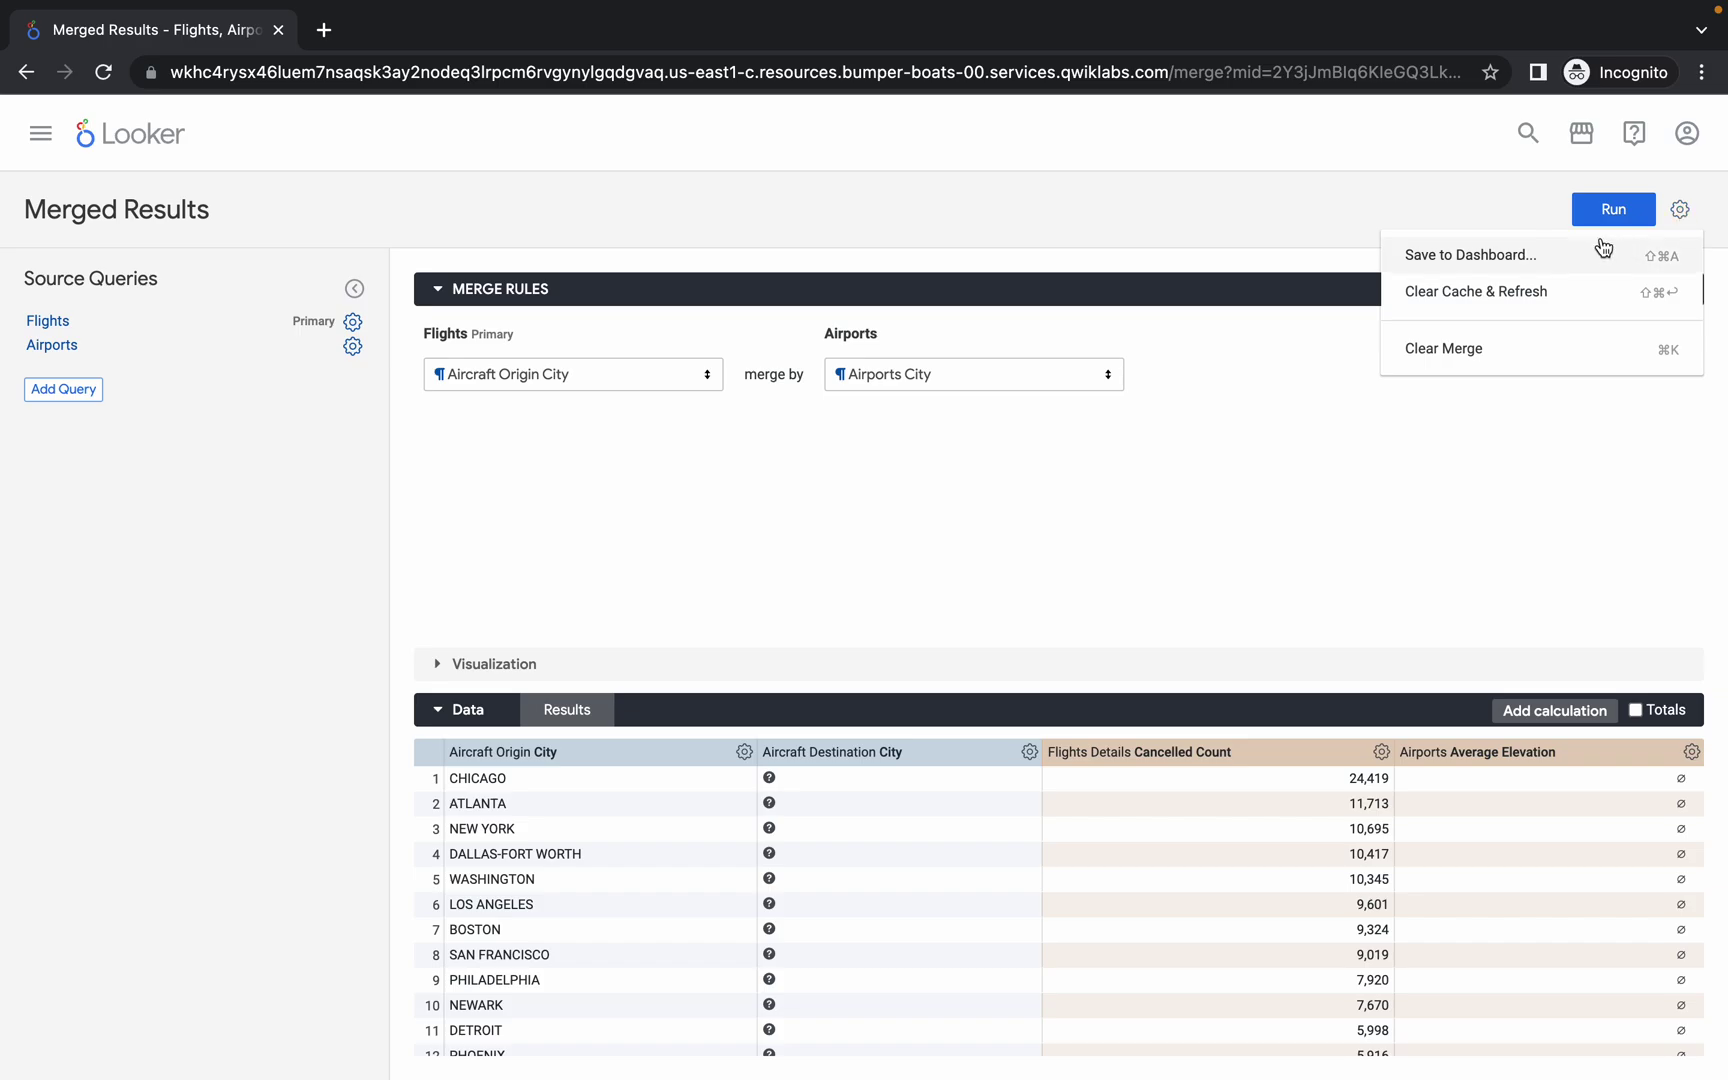
click(1437, 266)
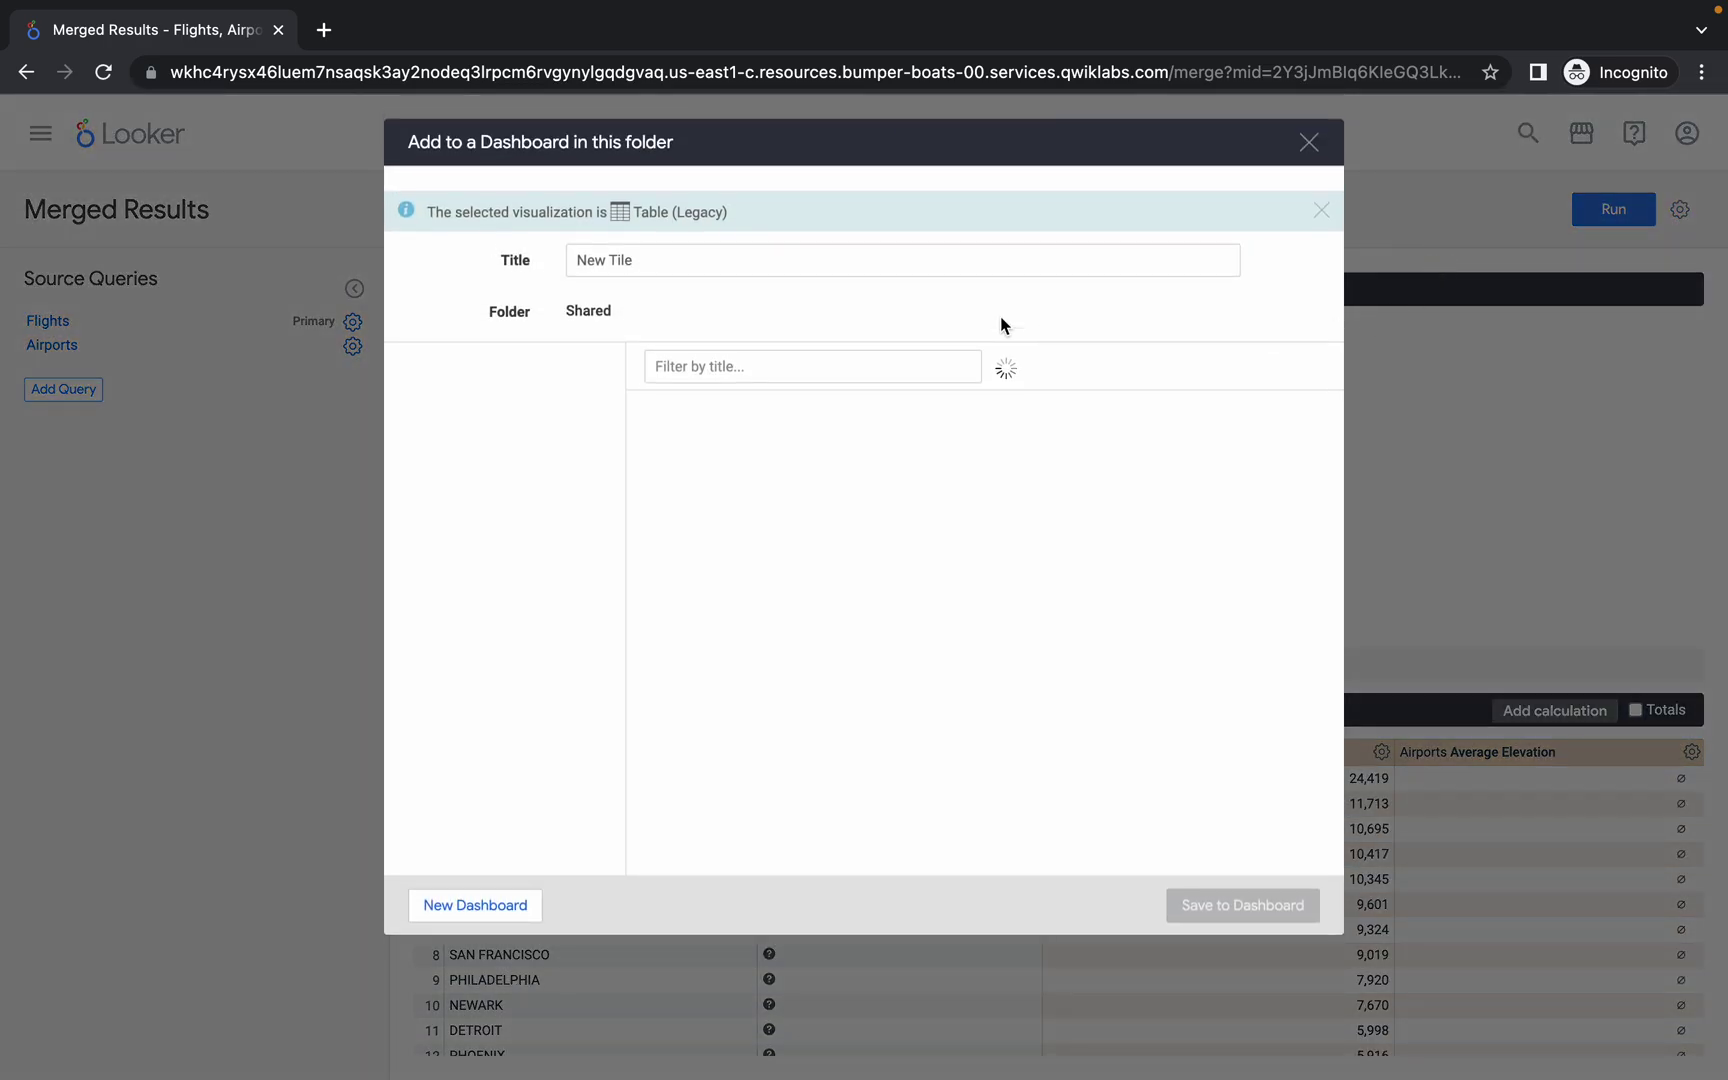
drag(748, 255, 545, 263)
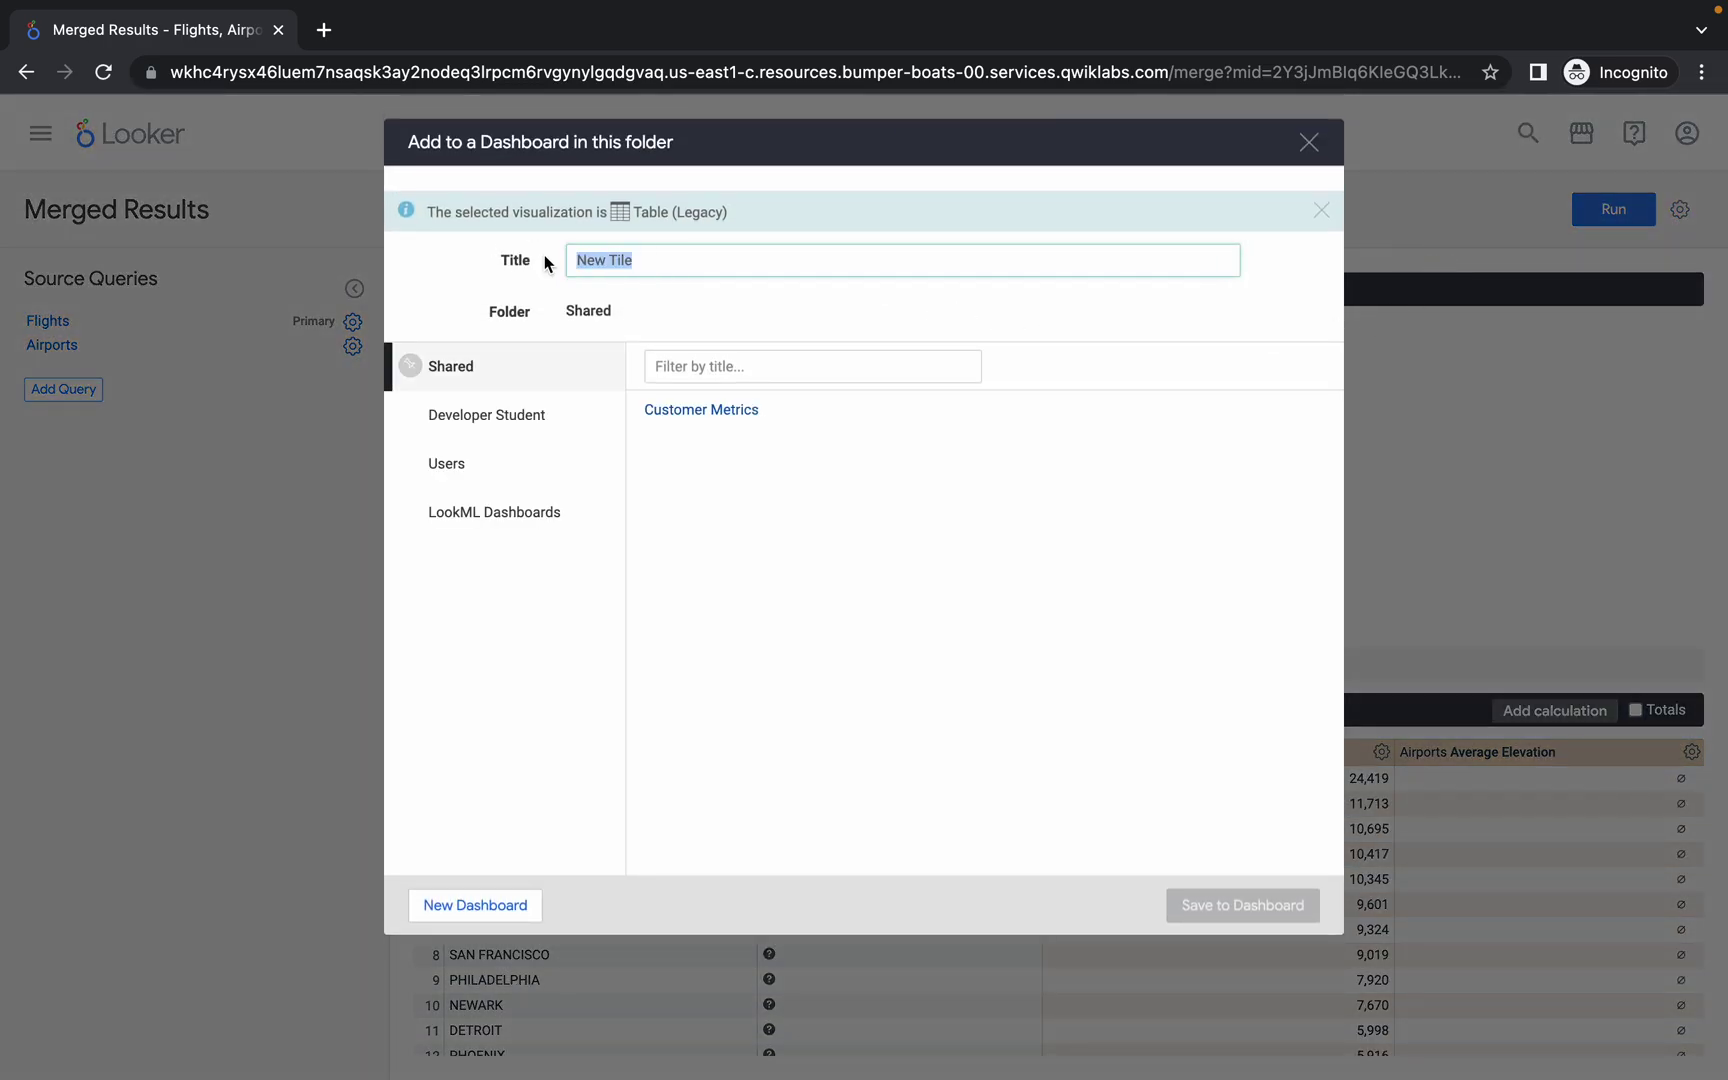
key(BackSpace)
text(Flight Cancellations & Elevation)
- Switch to the lab instructions and copy the dashboard name "Airport Data" from Task 5
key(ctrl+Left)
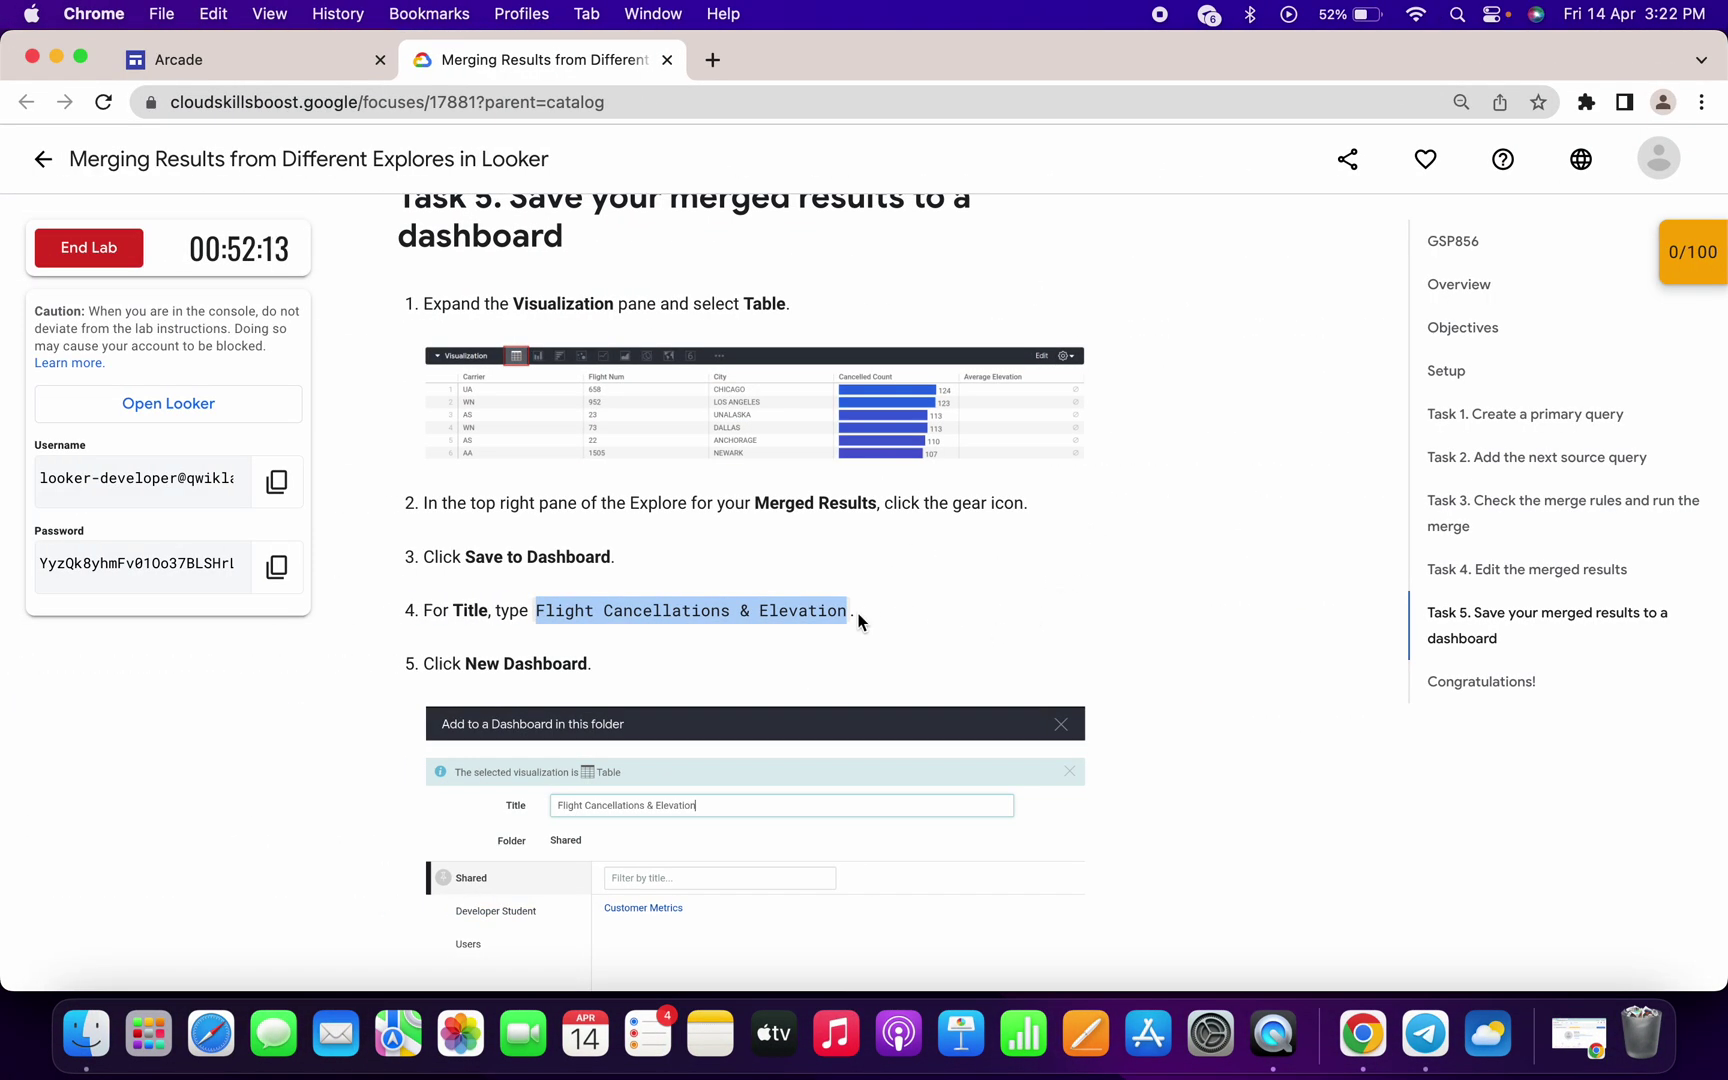
scroll(860, 625, down, 6)
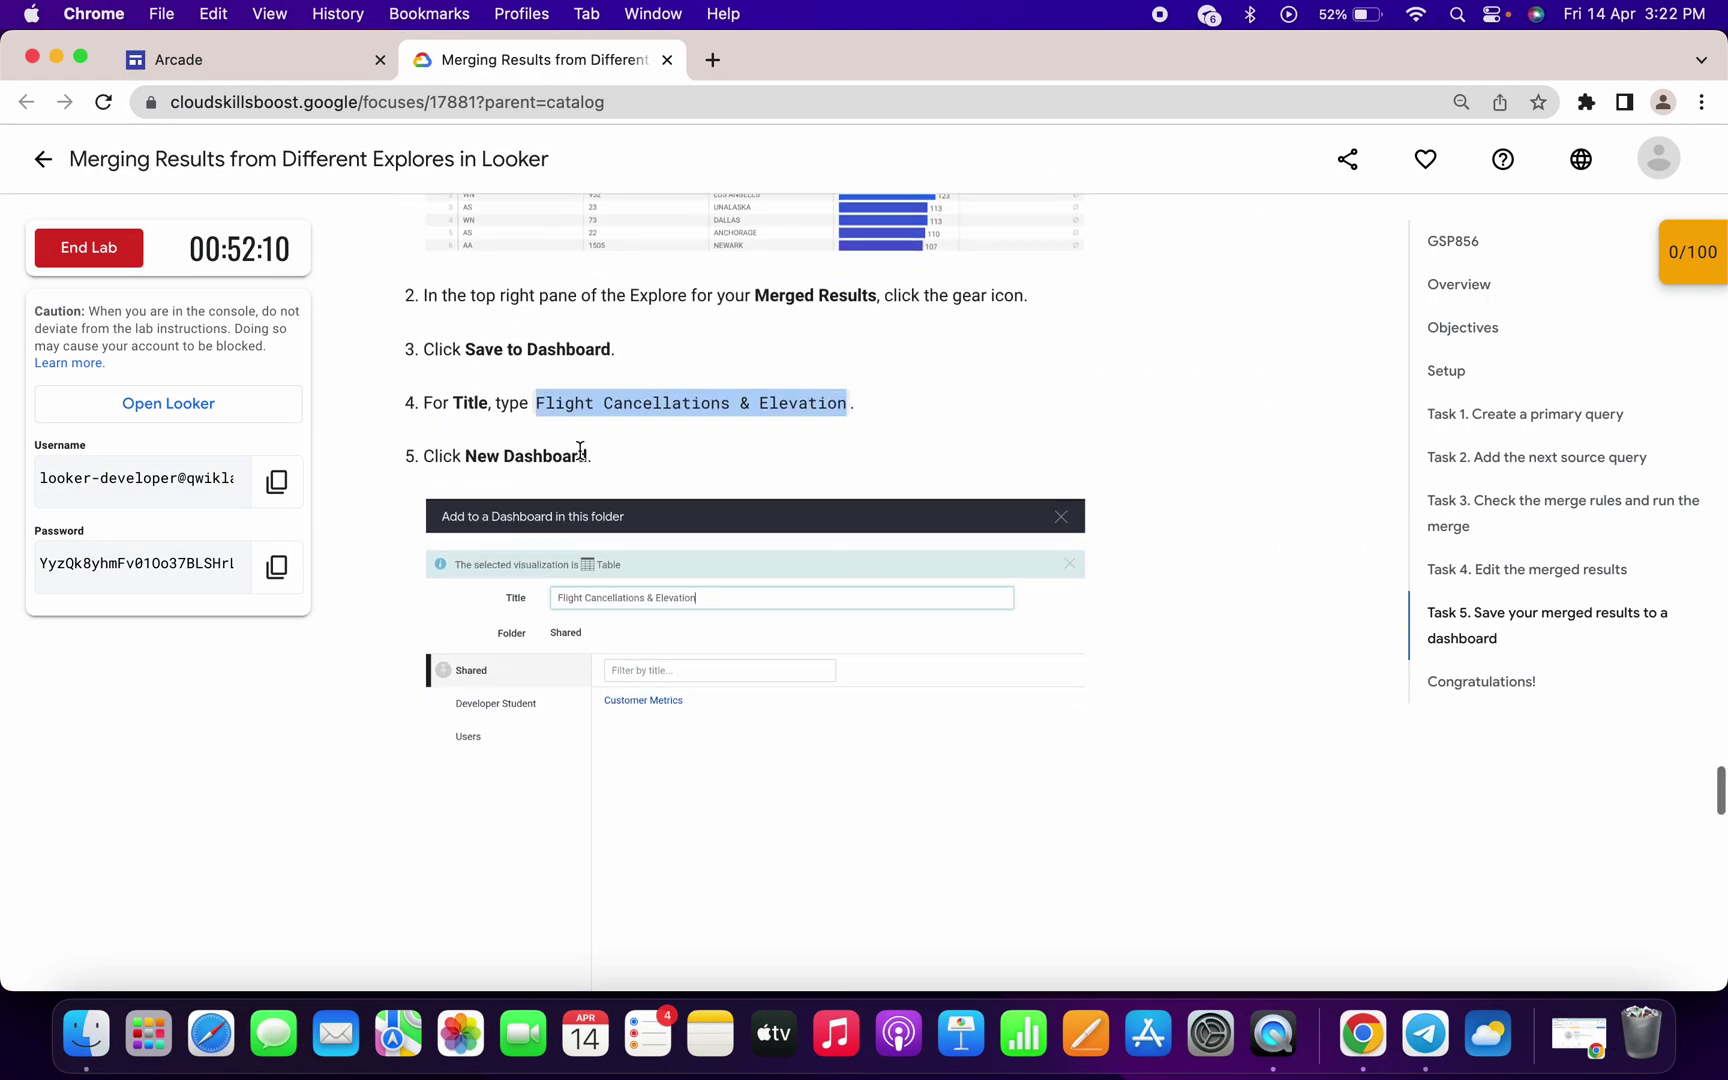
scroll(580, 450, down, 2)
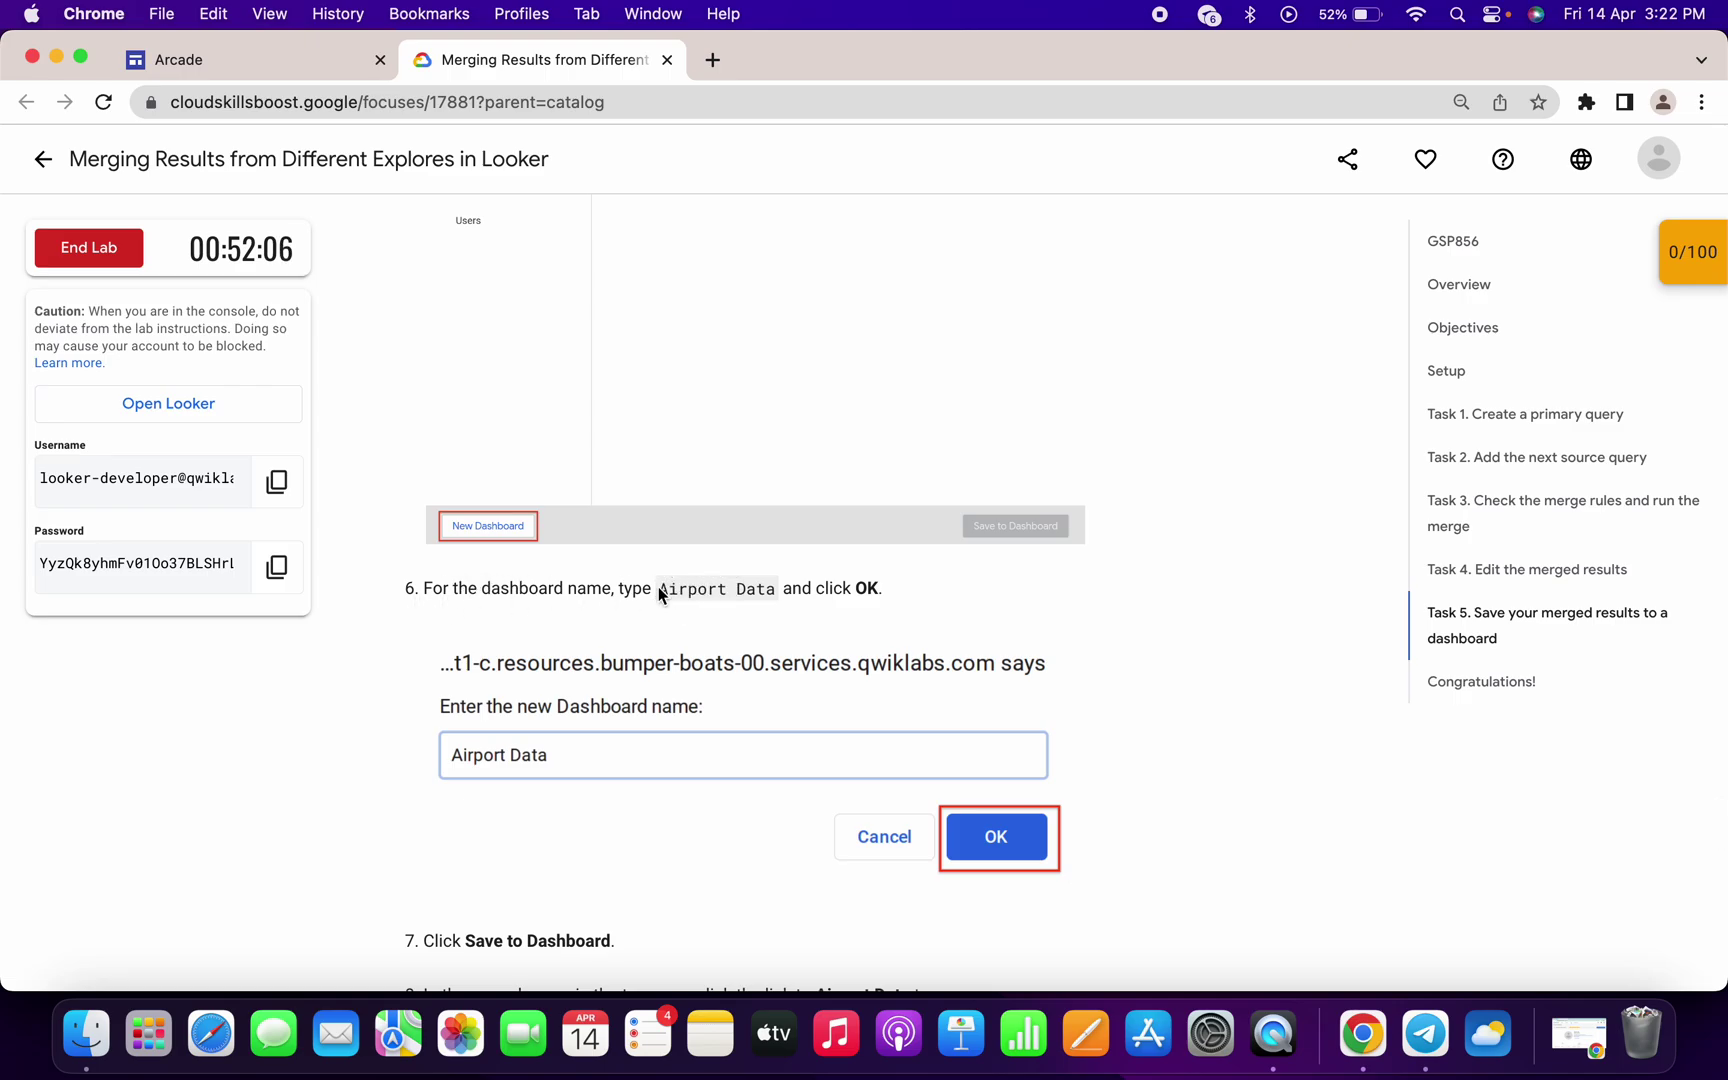
drag(670, 588, 778, 592)
key(super+c)
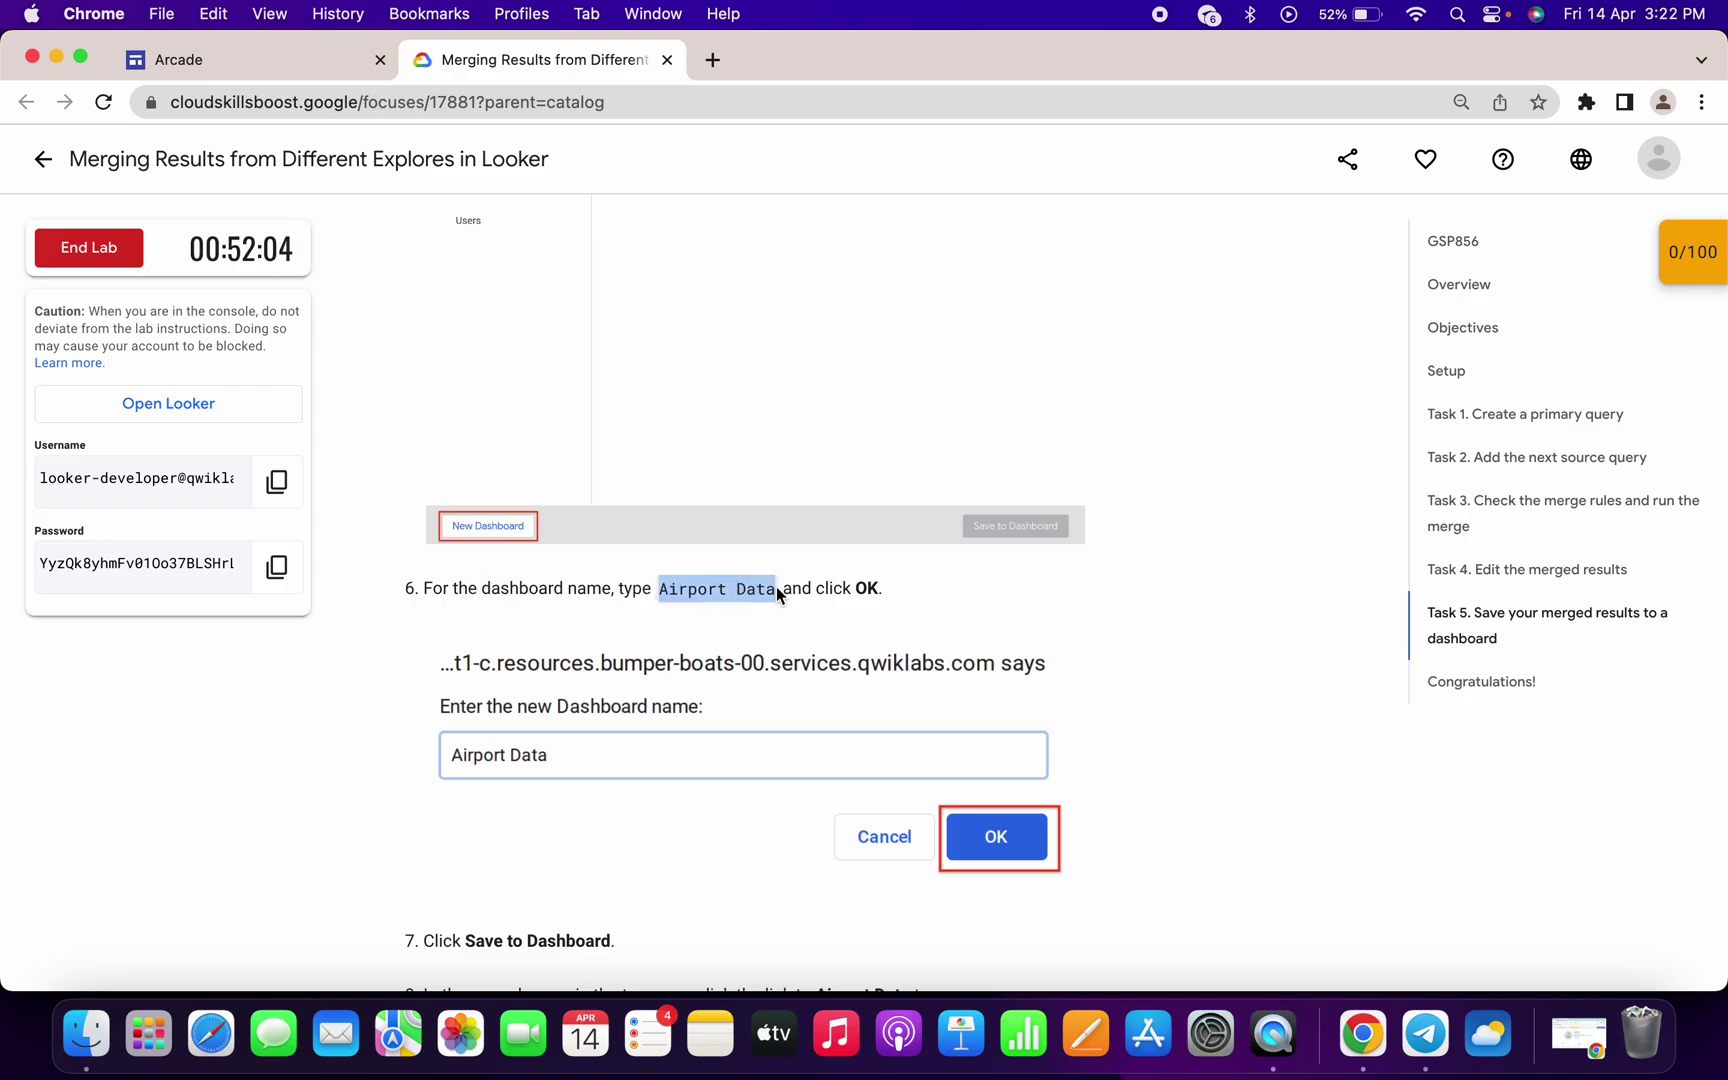
- Create a new dashboard named "Airport Data" in Looker's Shared folder and save the merged results tile to it
key(ctrl+Right)
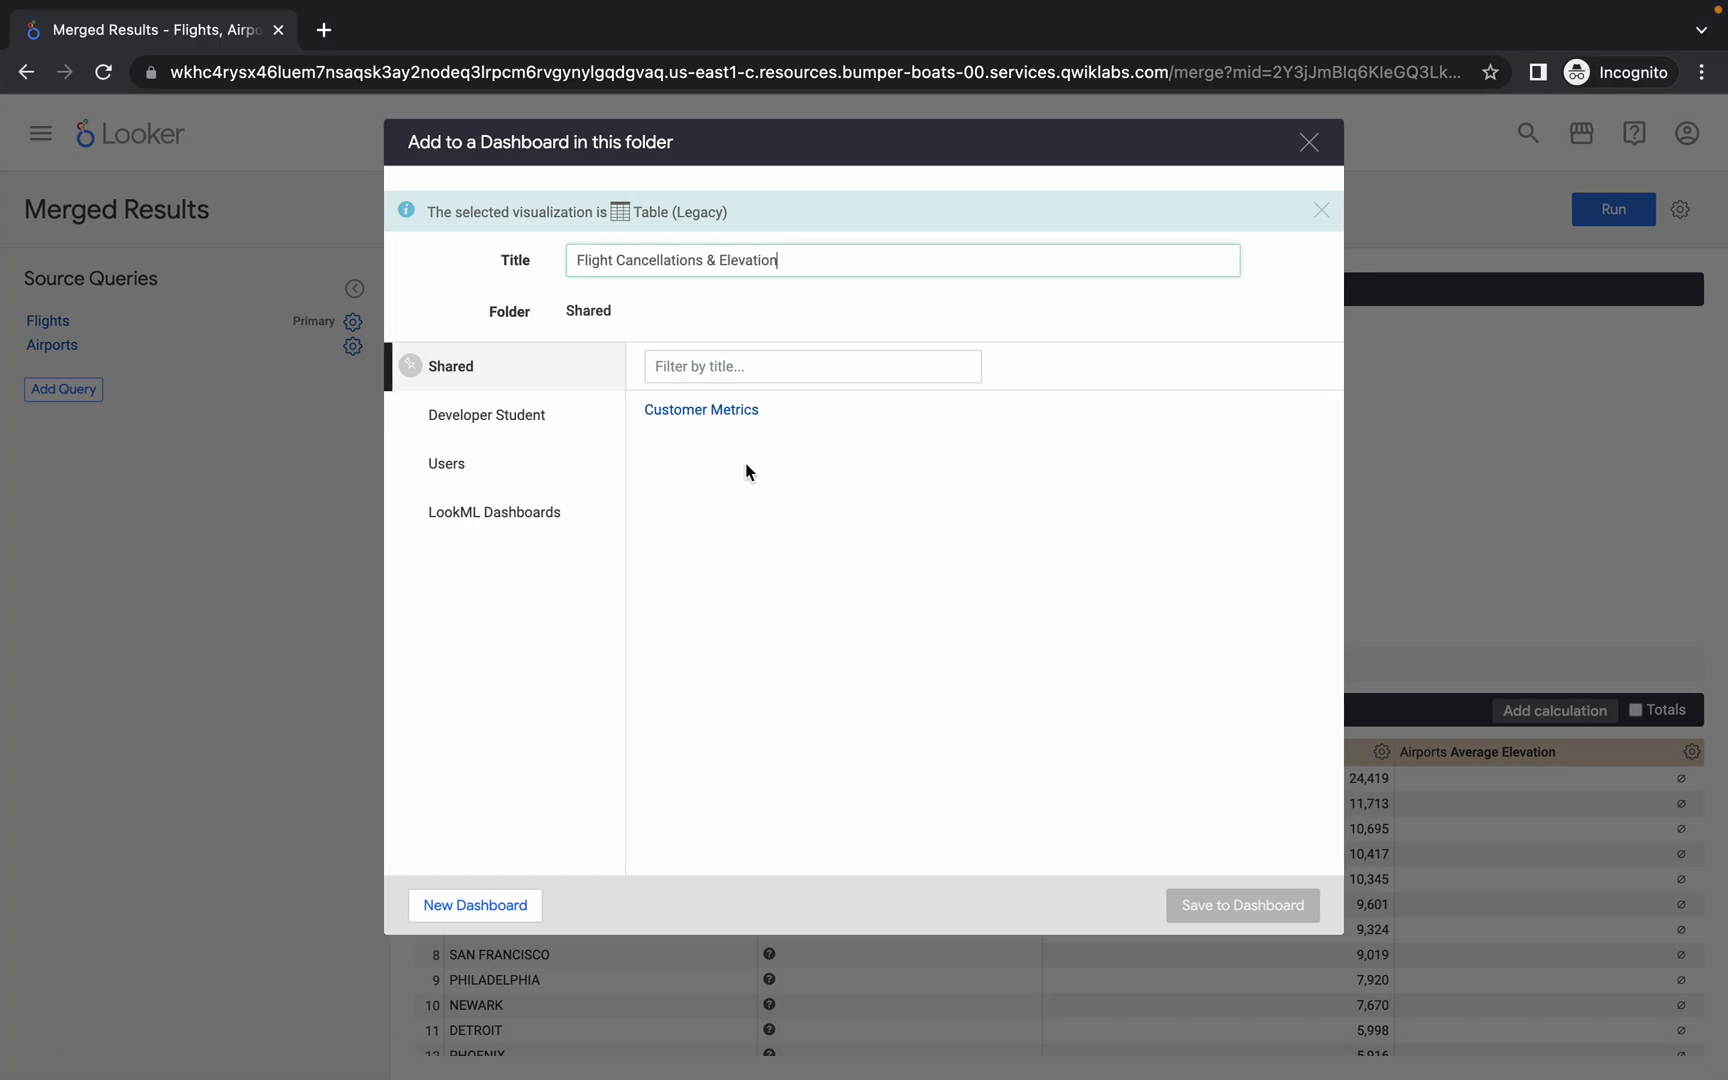
click(479, 912)
key(super+v)
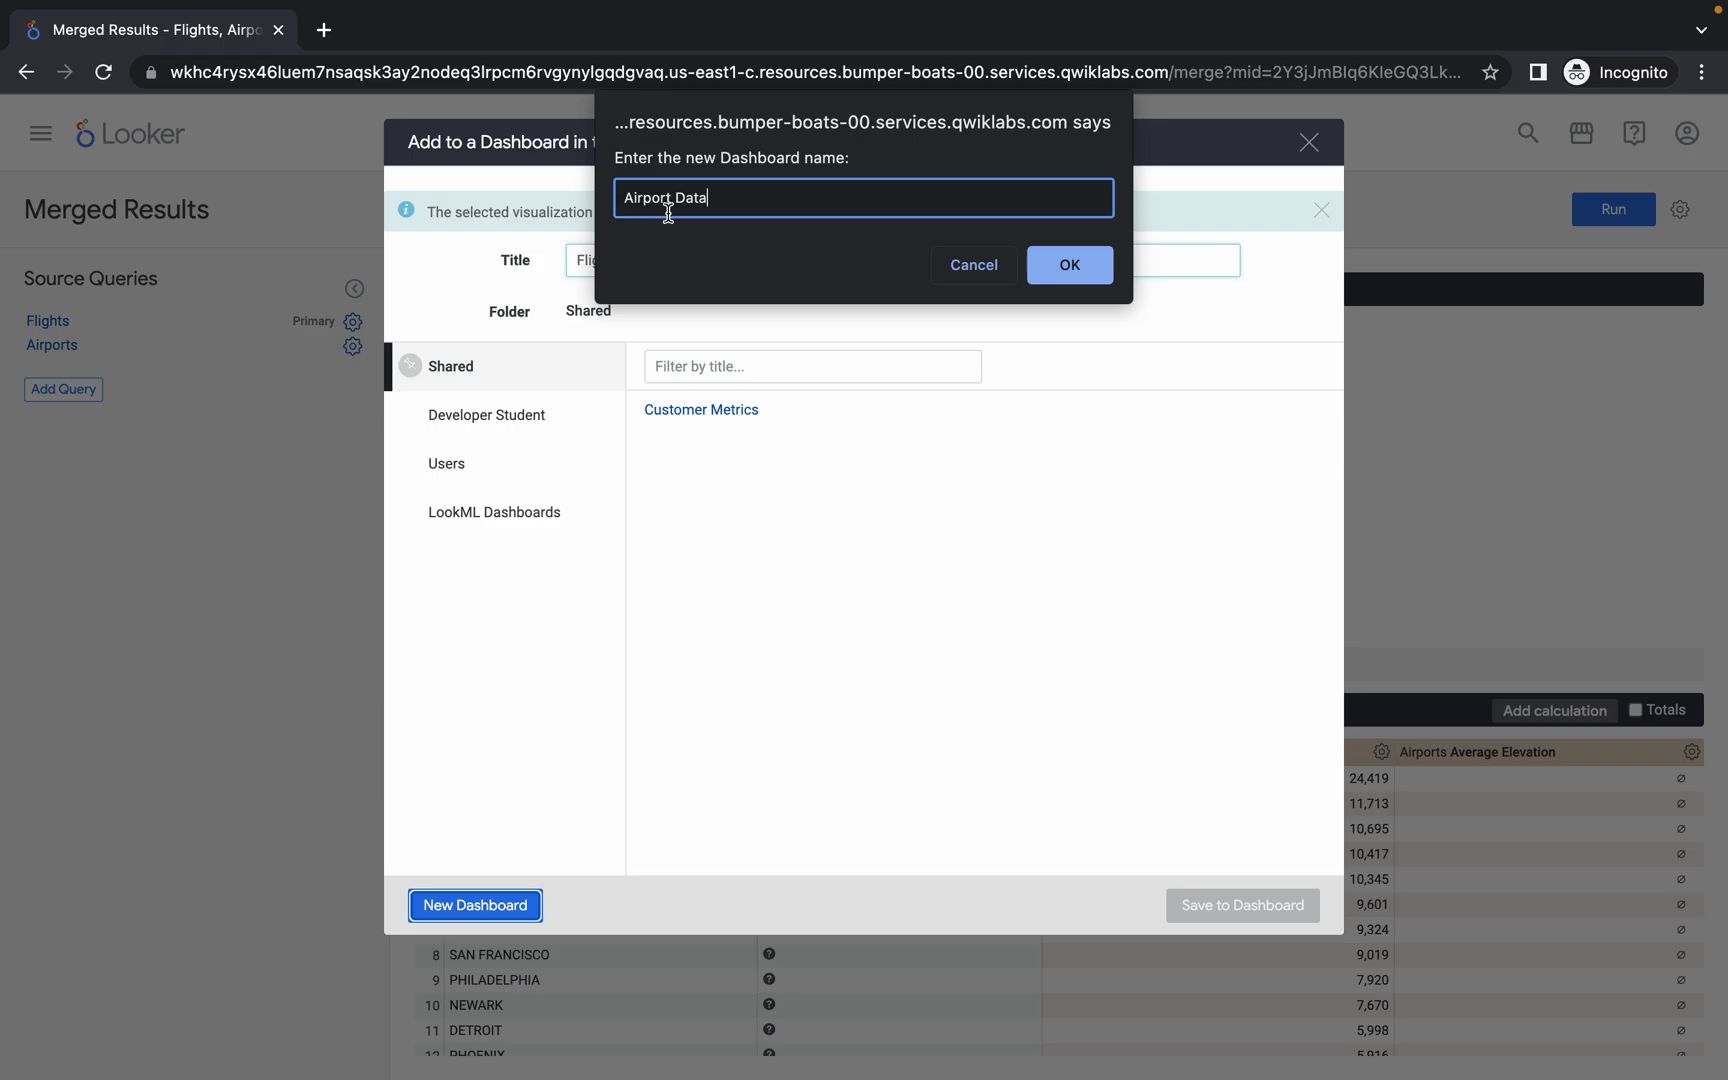
click(1066, 266)
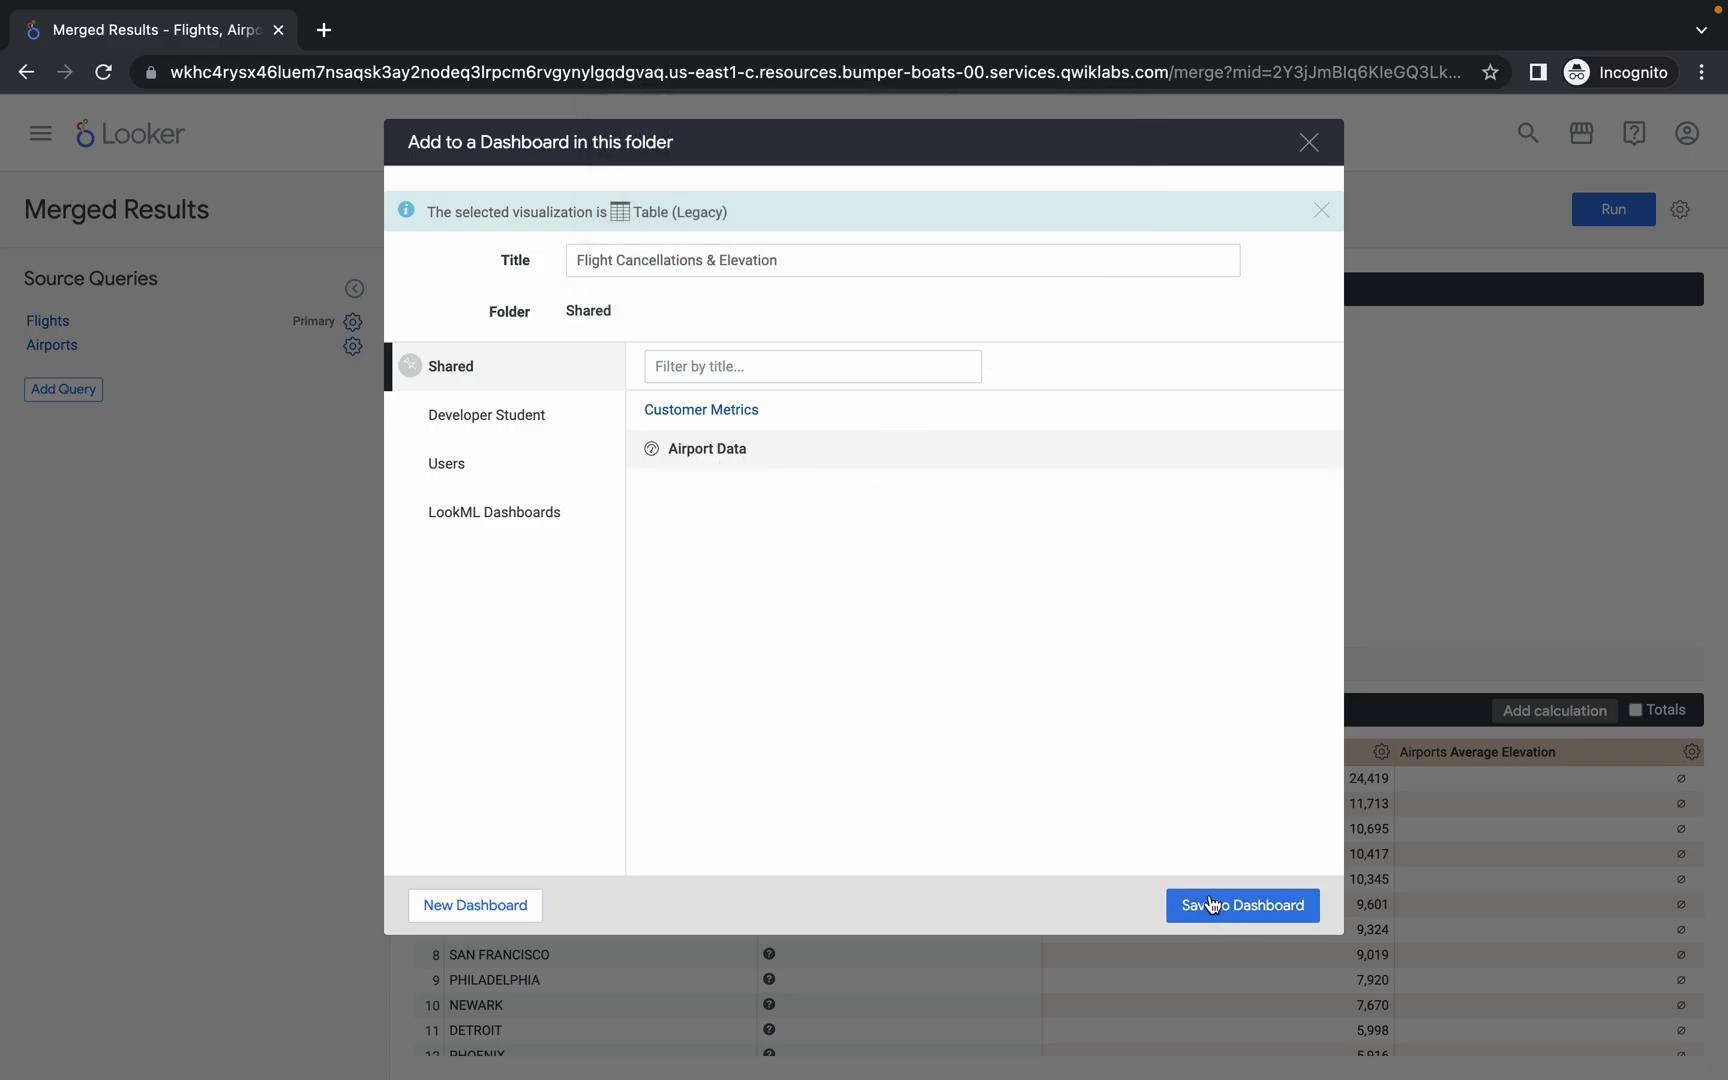
click(1212, 905)
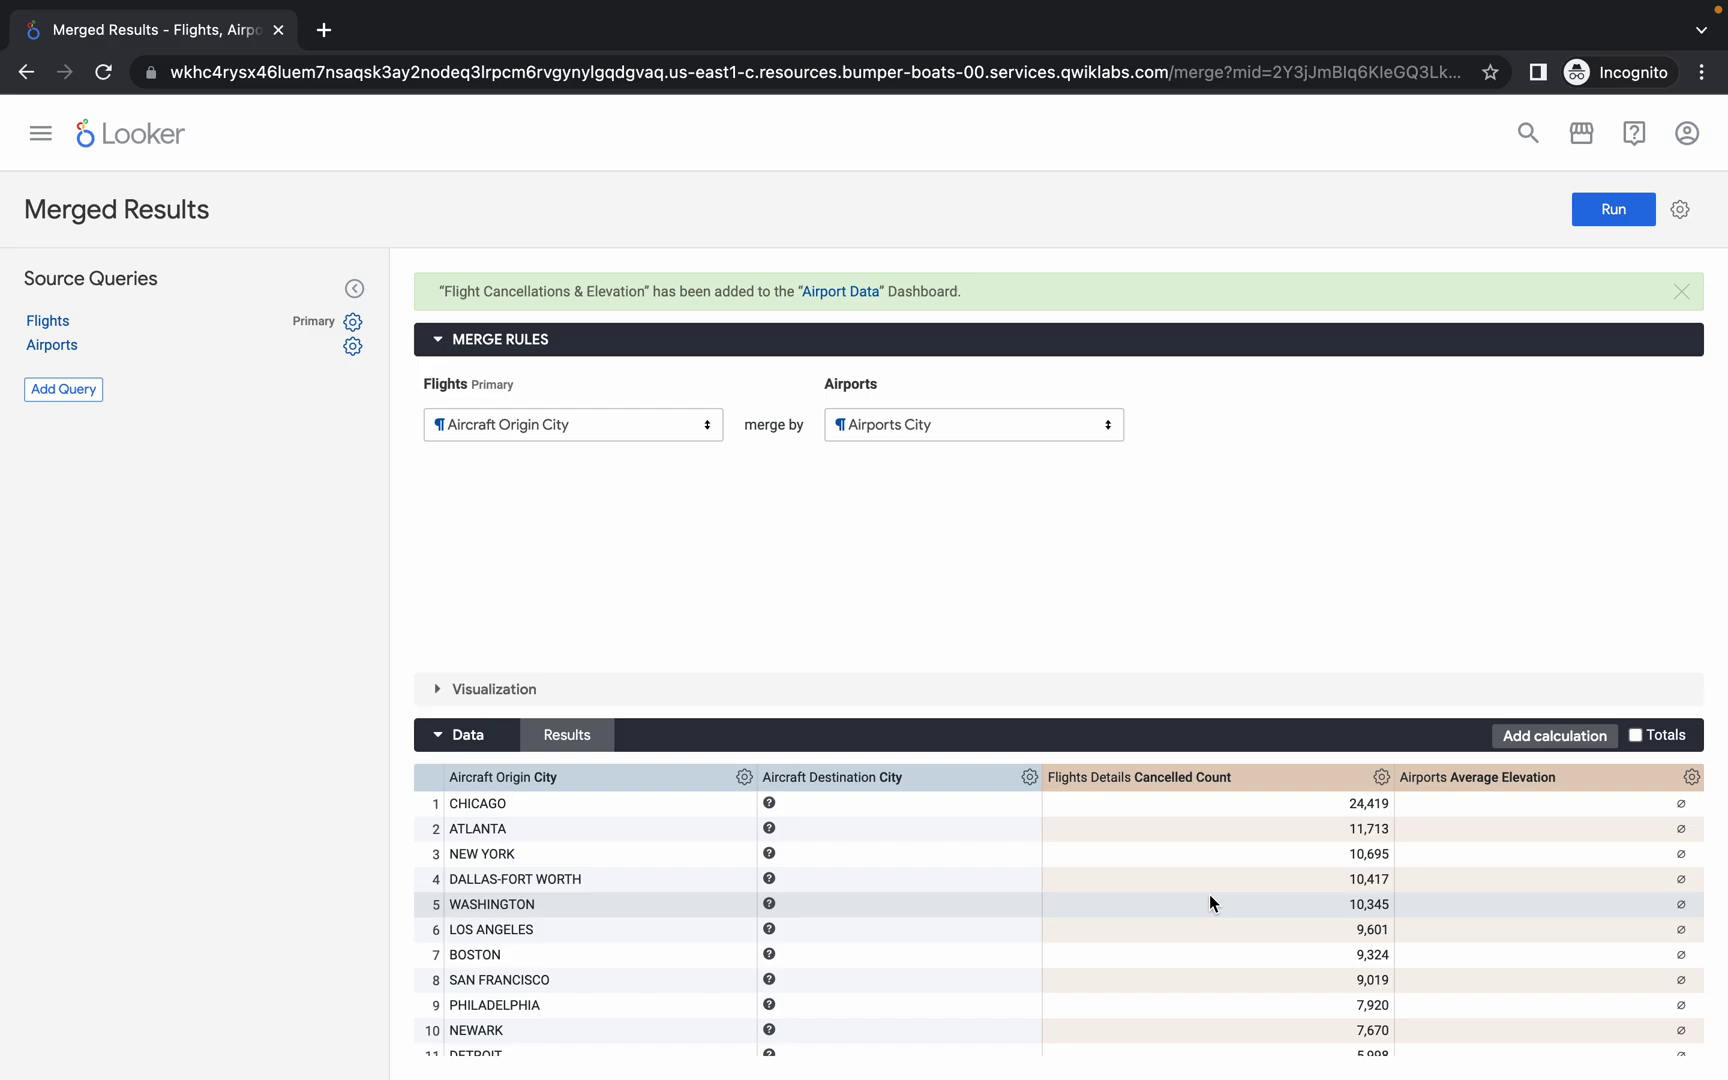
- Return to the lab page and check the progress of the "Create Dashboard along with the Merged Results" objective
key(ctrl+Left)
scroll(899, 701, down, 10)
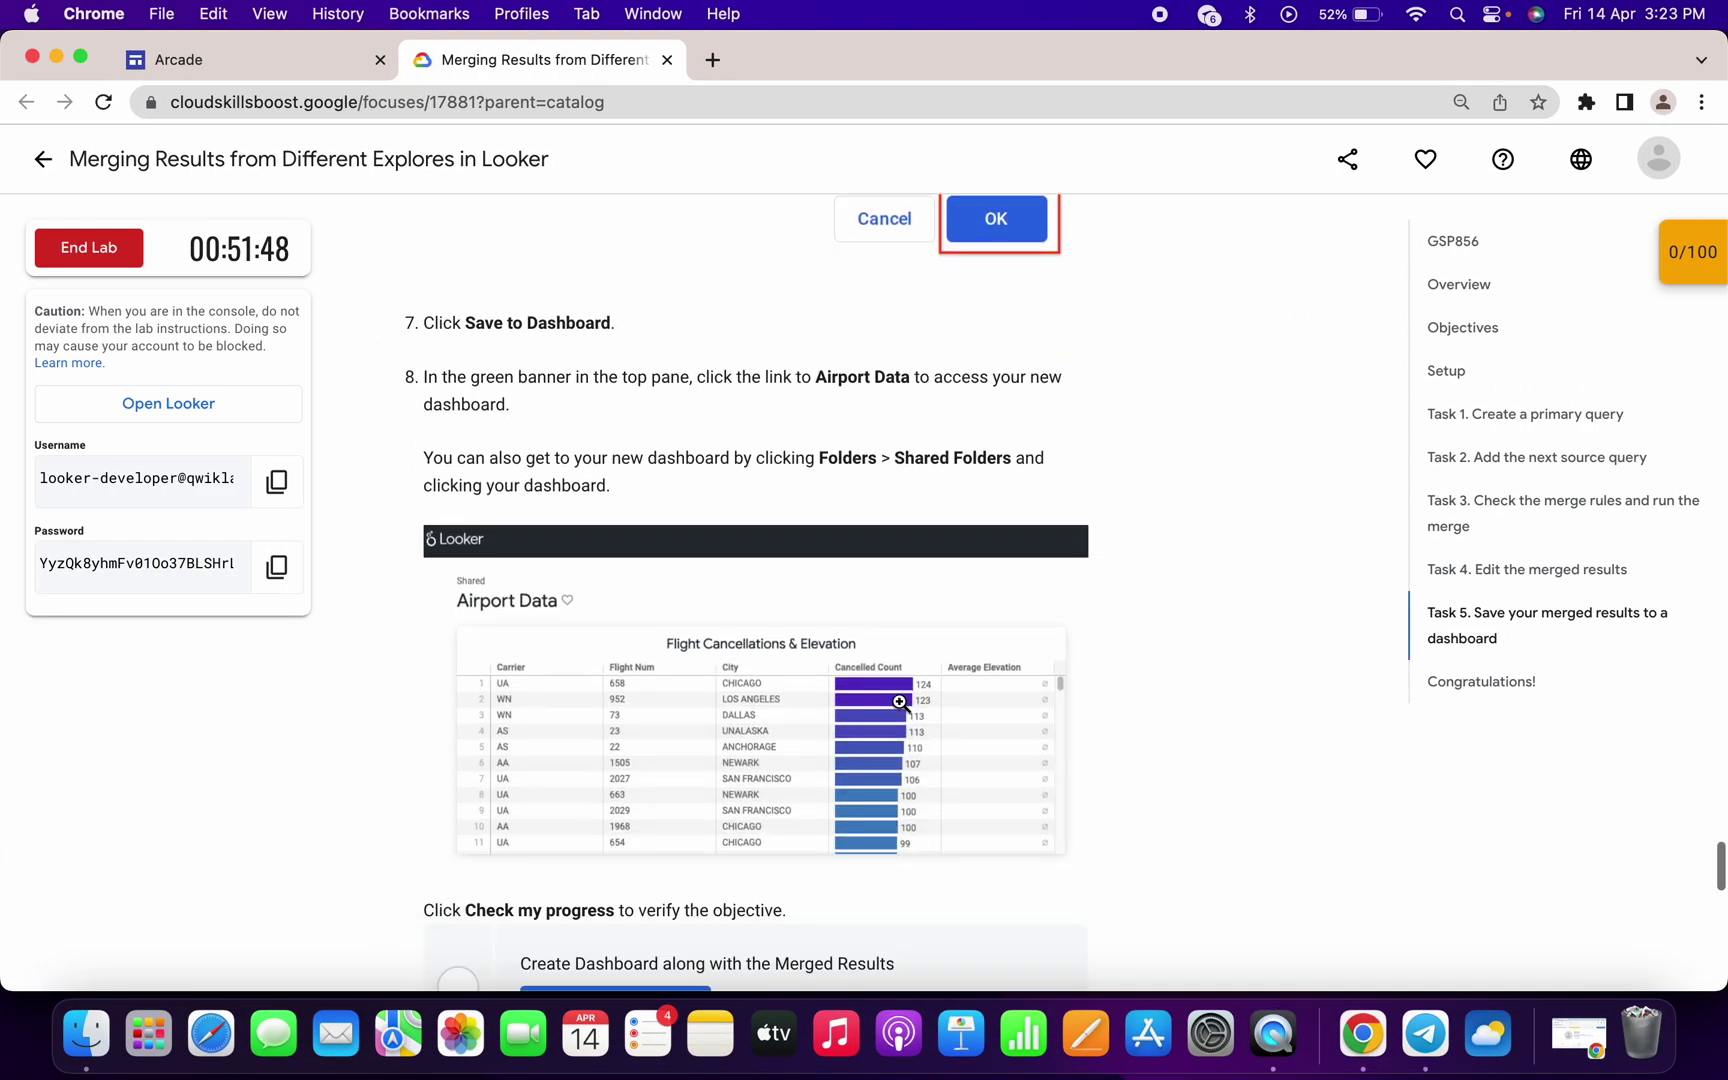
click(623, 570)
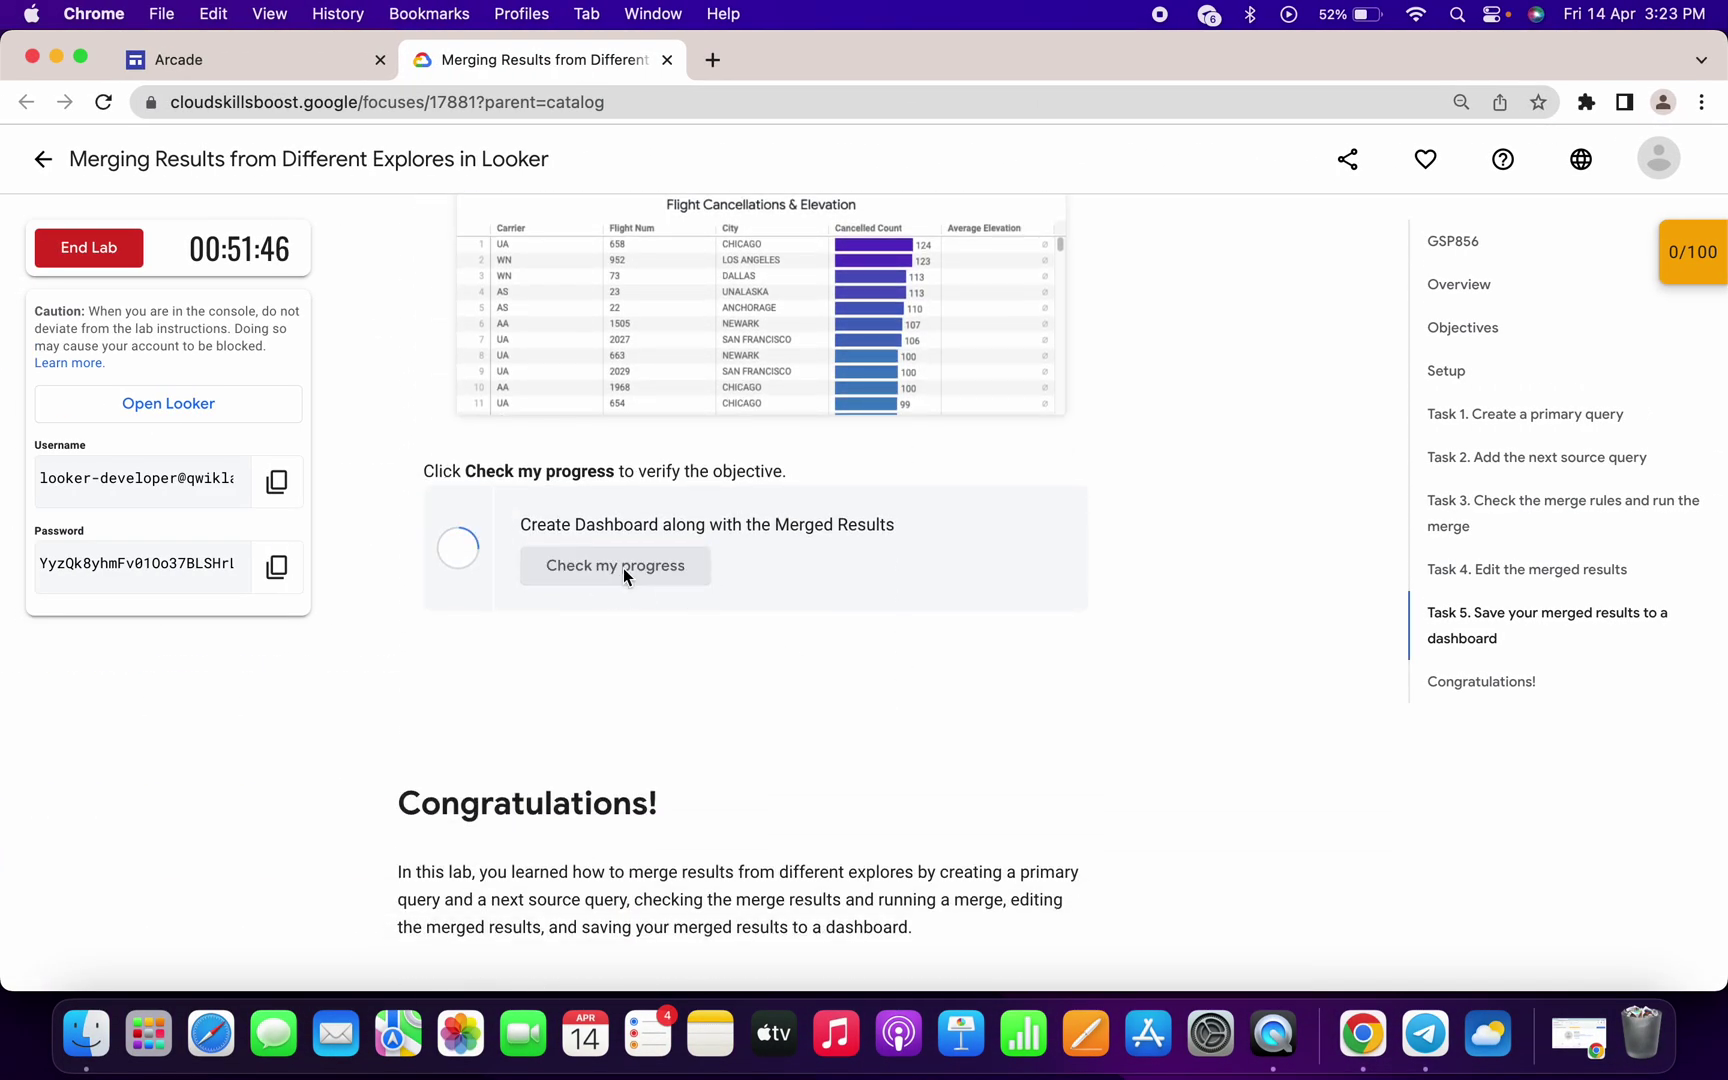